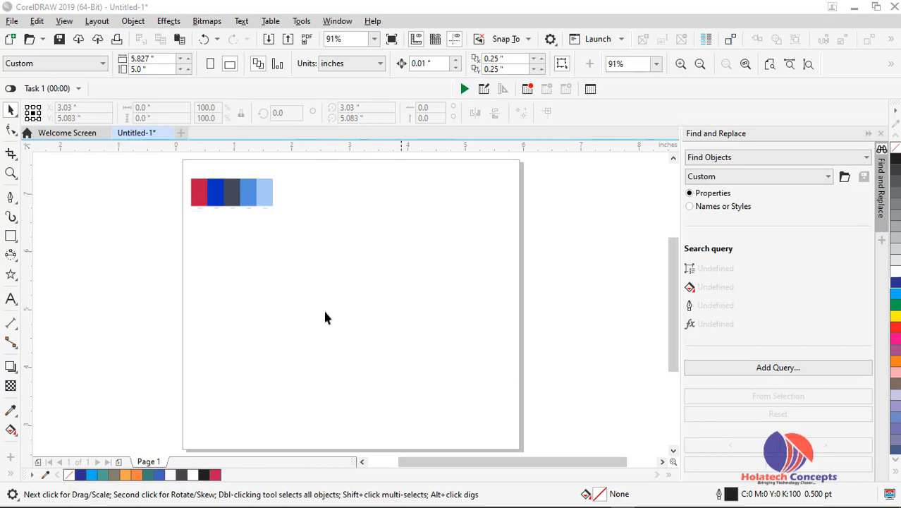
# Add a text label reading 'heart' on the page
pyautogui.click(10, 298)
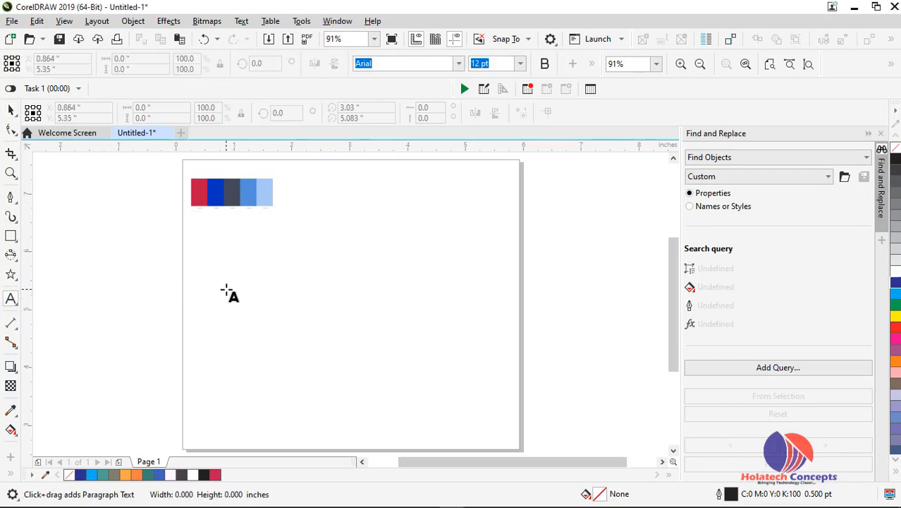
pyautogui.click(227, 286)
pyautogui.write('har')
pyautogui.press('BackSpace')
pyautogui.press('BackSpace')
pyautogui.write('eart')
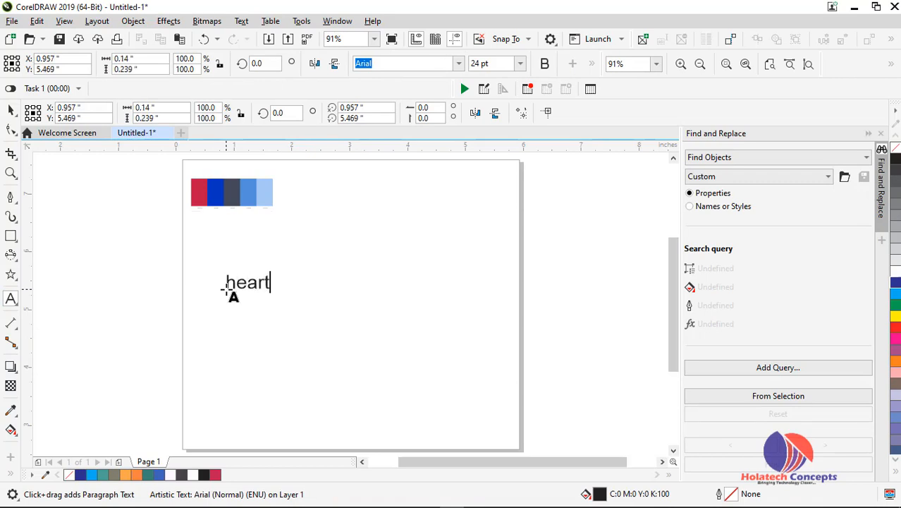
# Move the 'heart' label toward the page's top-left and drop a copy just below it
pyautogui.click(11, 109)
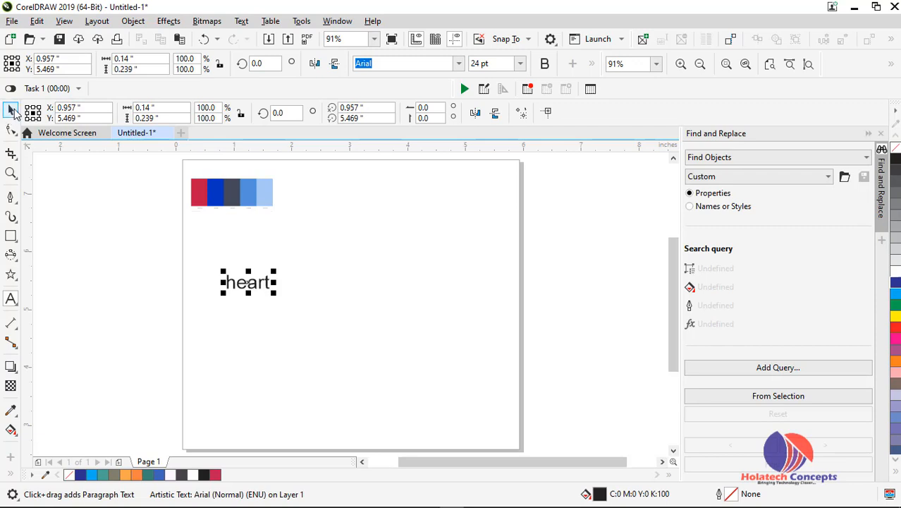
pyautogui.moveTo(266, 287); pyautogui.dragTo(215, 261)
pyautogui.rightClick(220, 264)
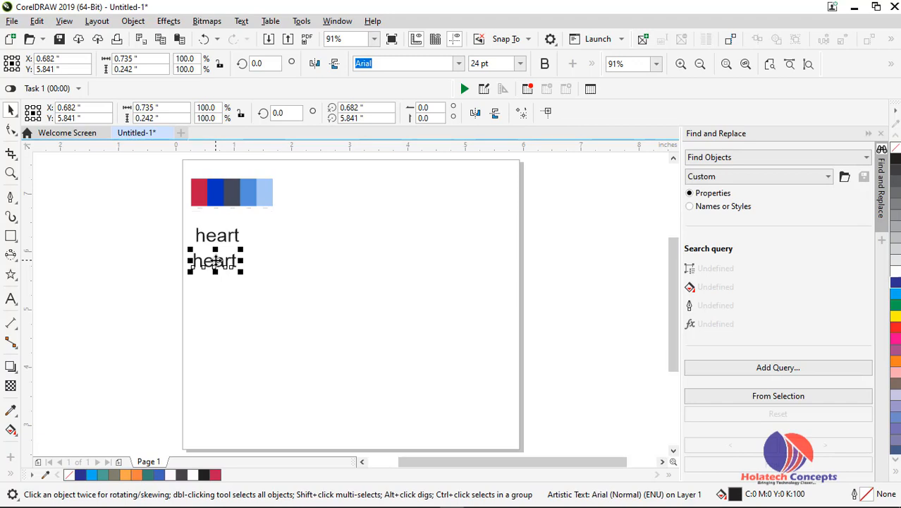
# Change the copied label to 'cross' and place a copy of it below
pyautogui.doubleClick(215, 263)
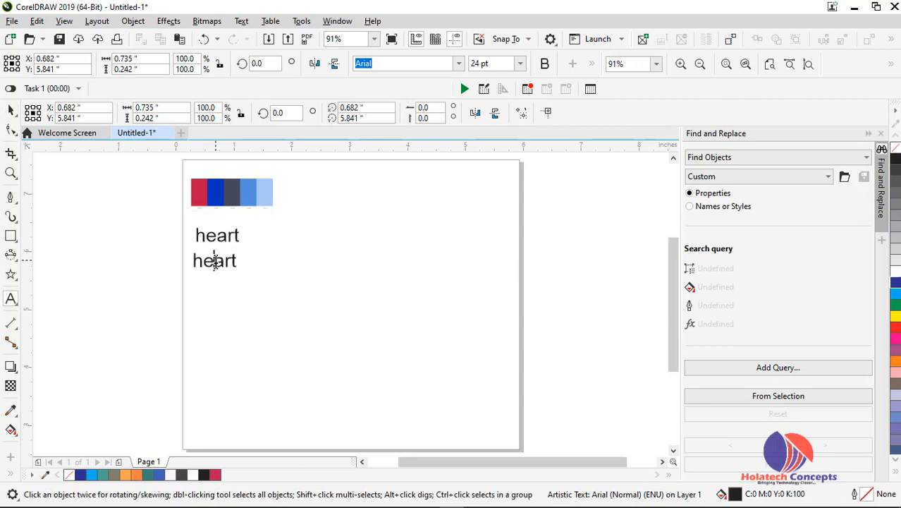
pyautogui.doubleClick(216, 263)
pyautogui.write('cross')
pyautogui.click(11, 111)
pyautogui.moveTo(220, 263); pyautogui.dragTo(220, 286)
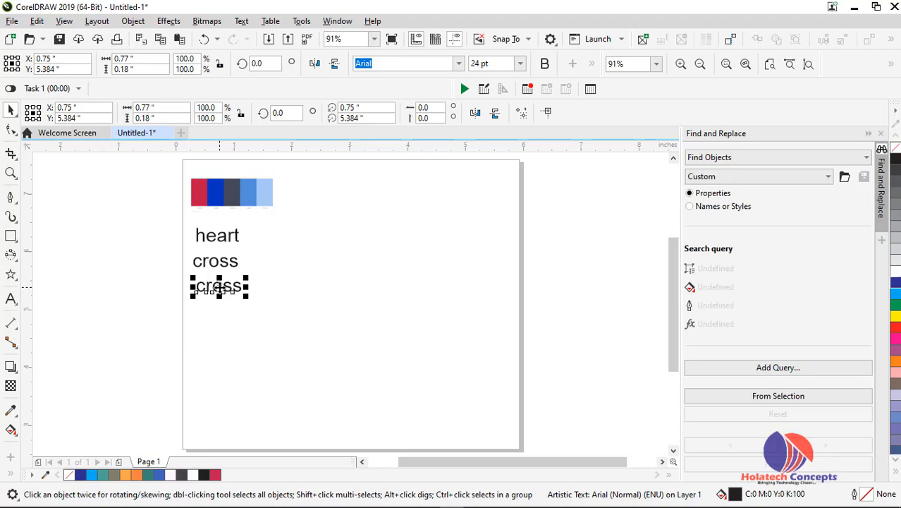
# Change the third label from 'cross' to 'triangle' and deselect it
pyautogui.doubleClick(219, 289)
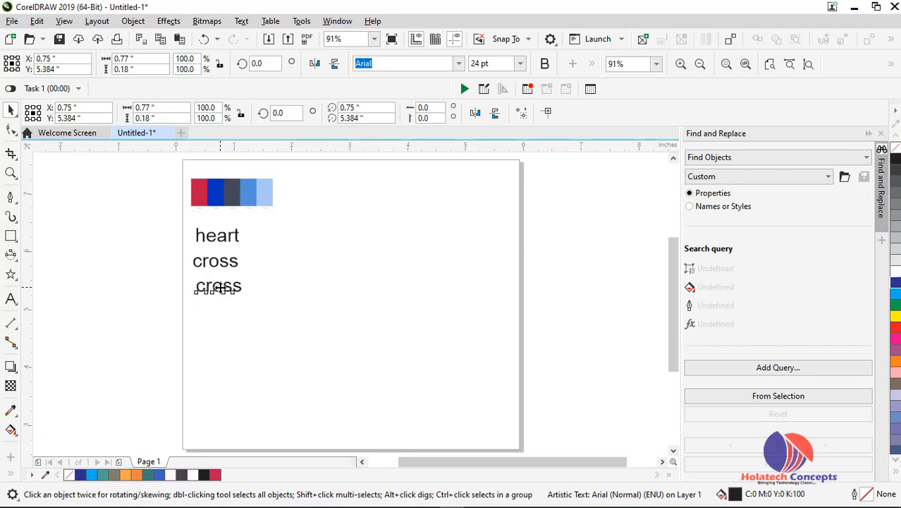
pyautogui.doubleClick(219, 289)
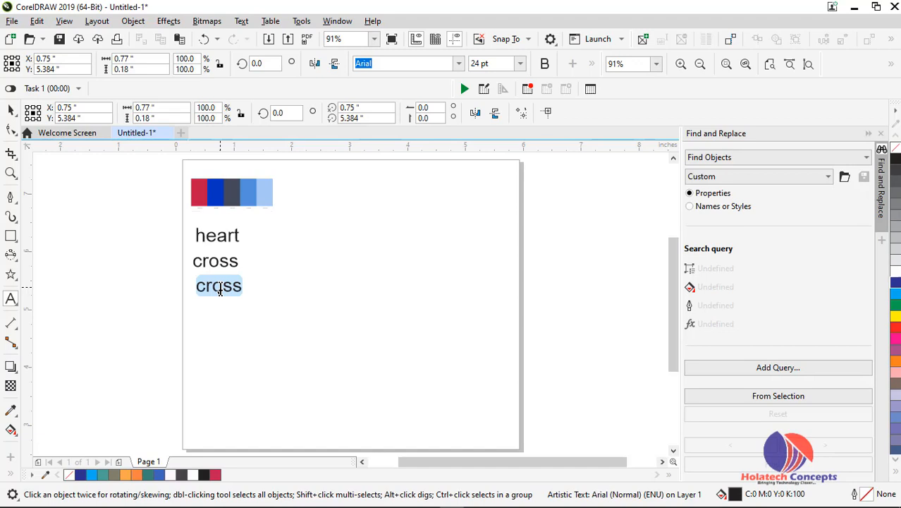
pyautogui.press('BackSpace')
pyautogui.write('triangle')
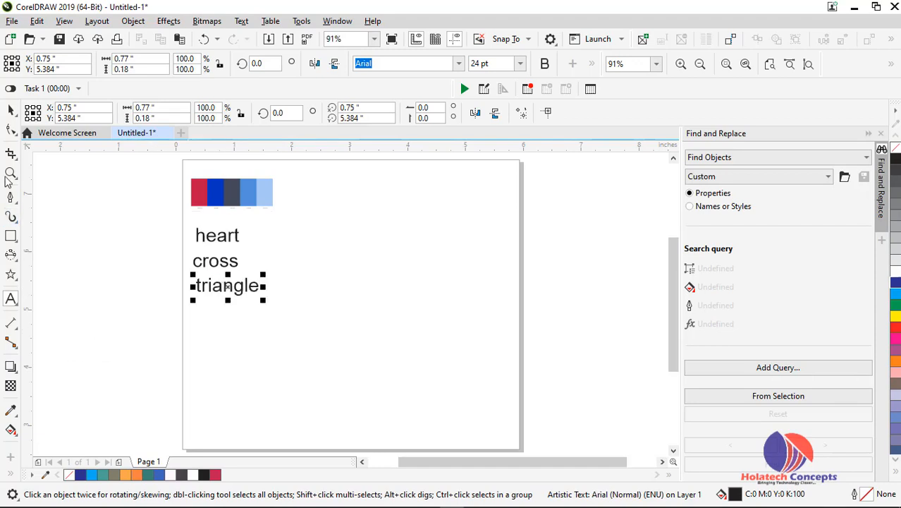
pyautogui.click(11, 109)
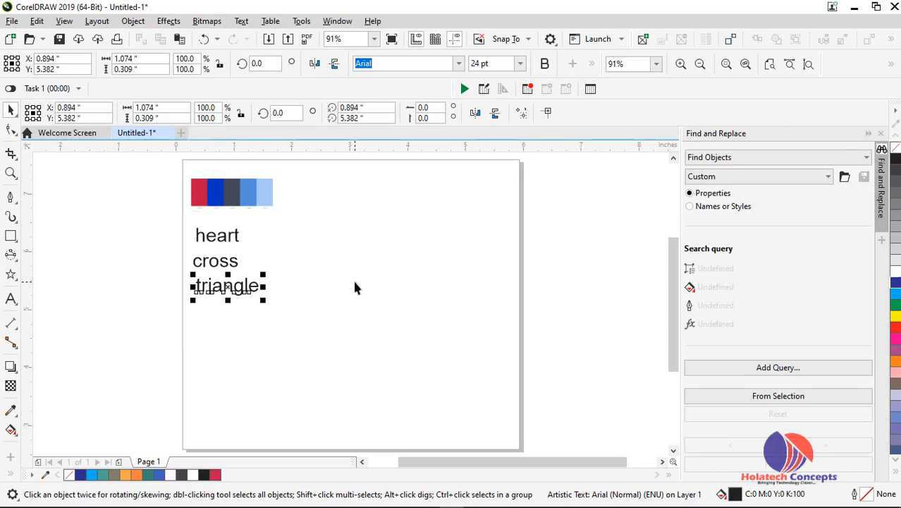
pyautogui.click(170, 174)
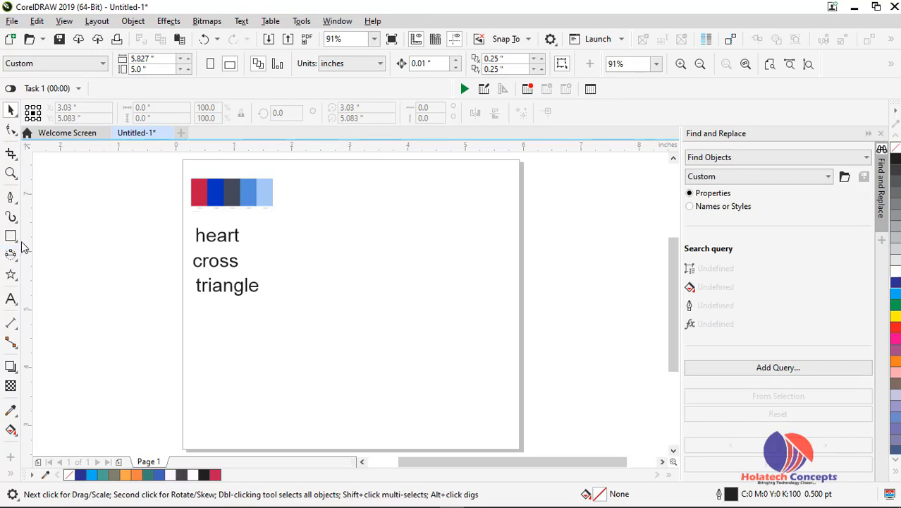
# Draw a circle about 2 inches across to the right of the labels
pyautogui.click(18, 281)
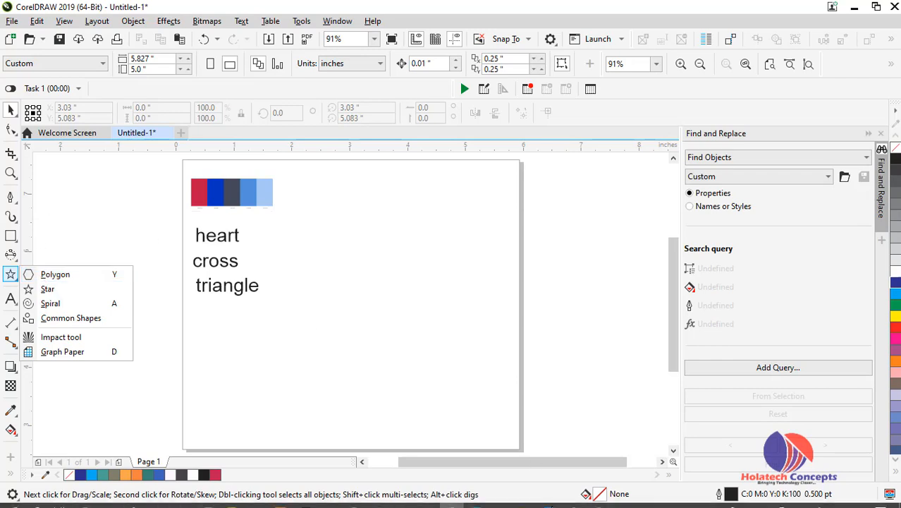
pyautogui.click(622, 501)
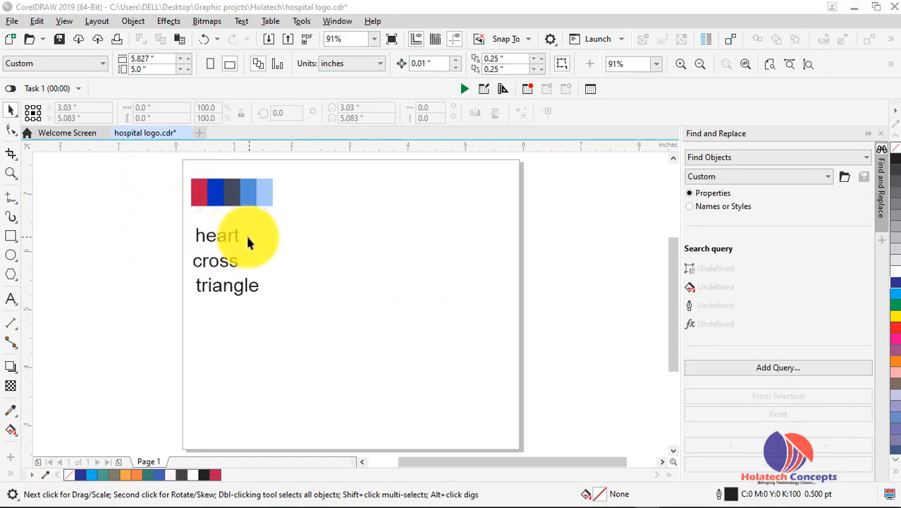
pyautogui.click(11, 256)
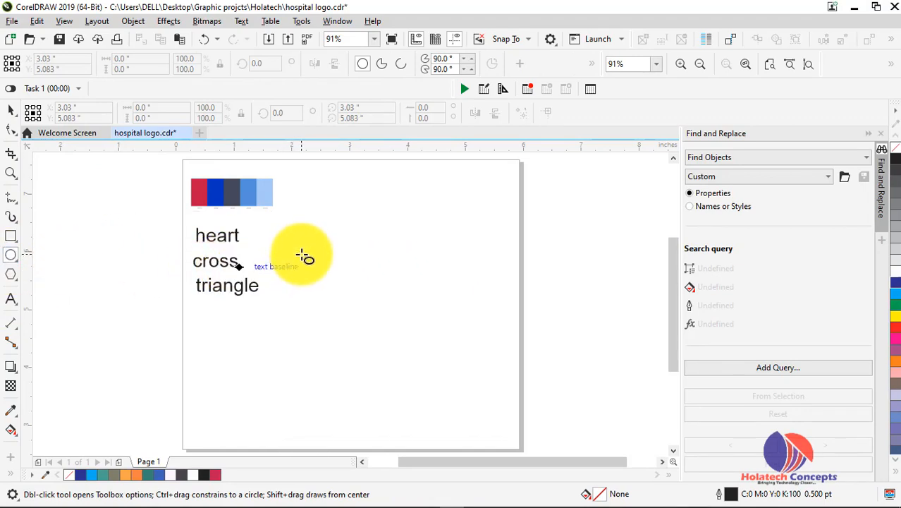
pyautogui.moveTo(304, 255)
pyautogui.mouseDown()
pyautogui.moveTo(418, 370)
pyautogui.moveTo(417, 358)
pyautogui.mouseUp()
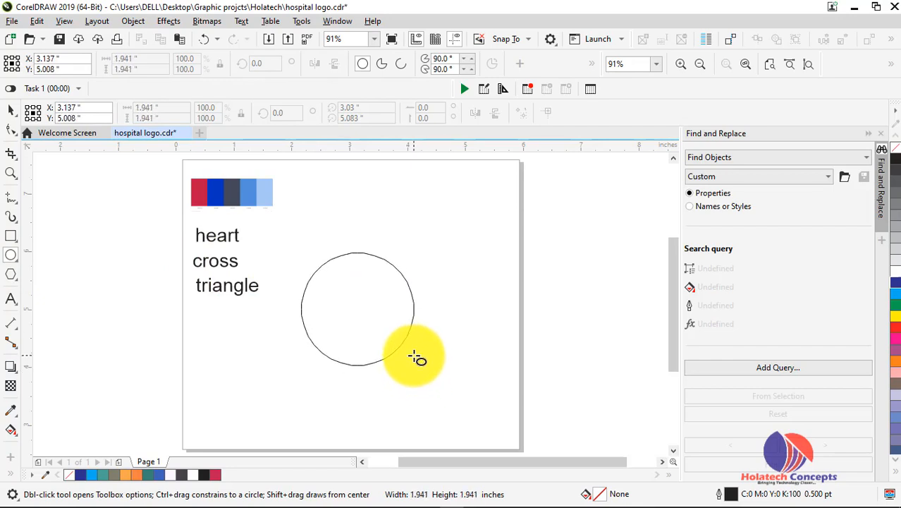
pyautogui.moveTo(416, 358); pyautogui.dragTo(420, 364)
# Move the circle beside the labels, copy it to the right, and add a horizontal guideline along their tops
pyautogui.click(10, 111)
pyautogui.moveTo(356, 290); pyautogui.dragTo(325, 258)
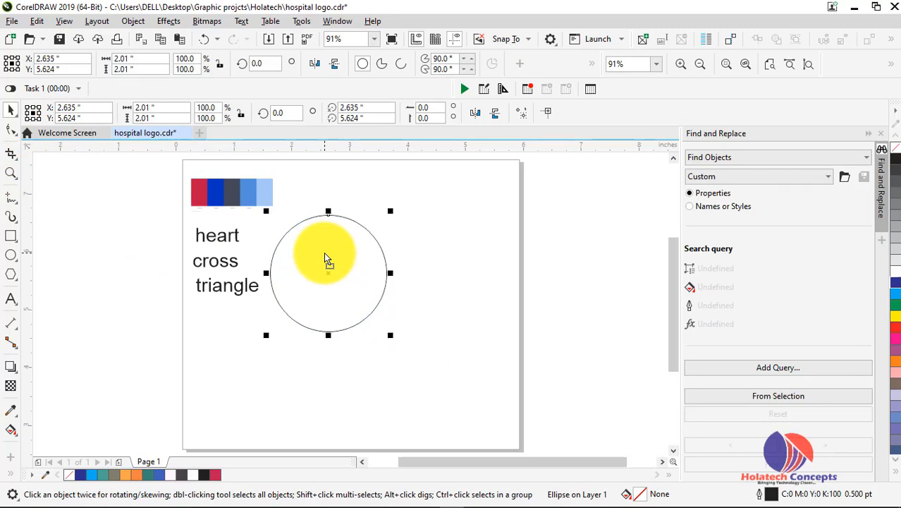
pyautogui.moveTo(325, 258); pyautogui.dragTo(439, 269)
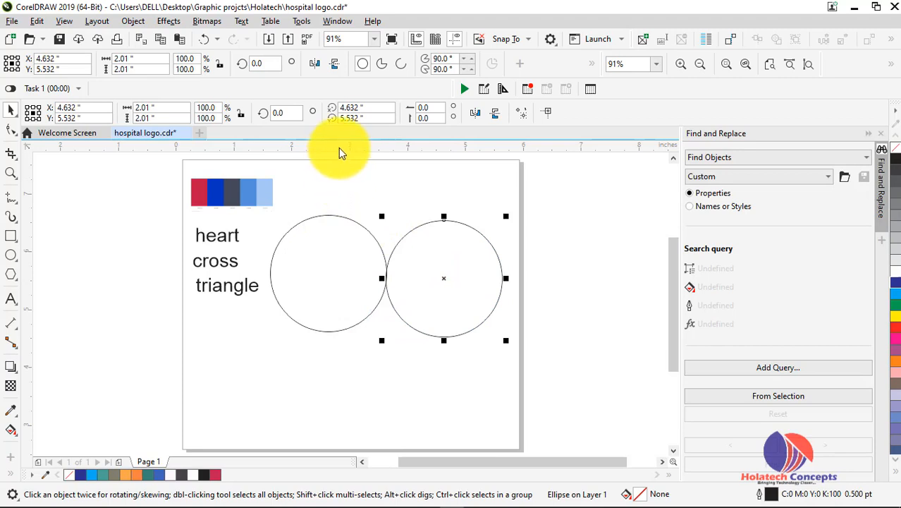
pyautogui.moveTo(338, 149); pyautogui.dragTo(346, 216)
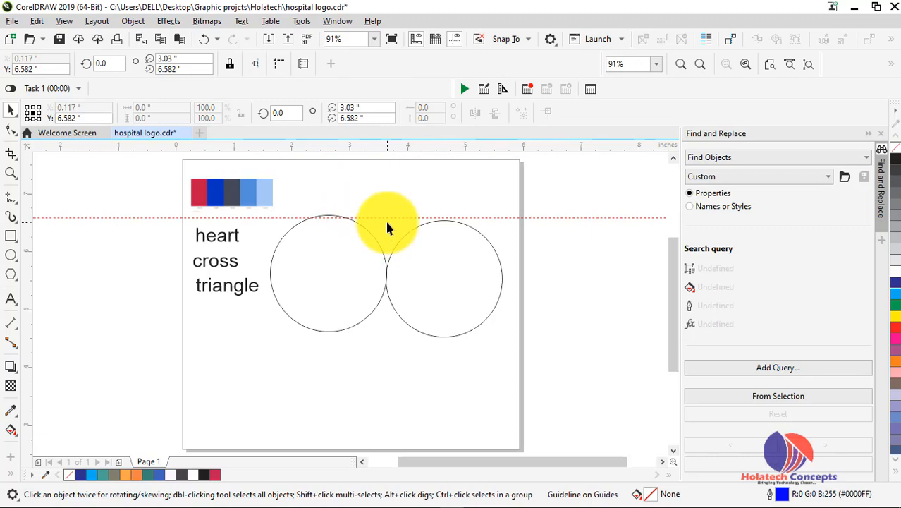
# Snap the right circle's top to the guideline and move it left to overlap the left circle
pyautogui.scroll(2, 387, 227)
pyautogui.moveTo(325, 233); pyautogui.dragTo(324, 238)
pyautogui.moveTo(449, 240); pyautogui.dragTo(450, 233)
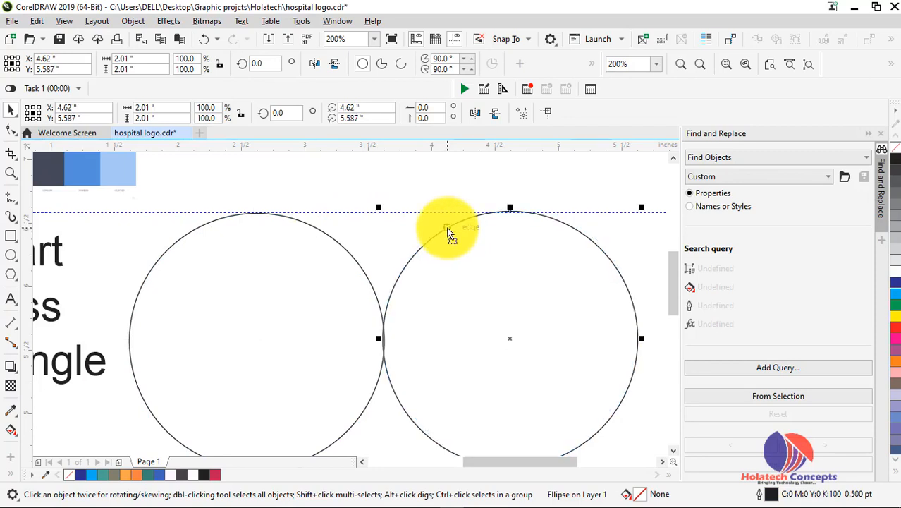
pyautogui.moveTo(447, 227); pyautogui.dragTo(447, 227)
pyautogui.scroll(2, 443, 217)
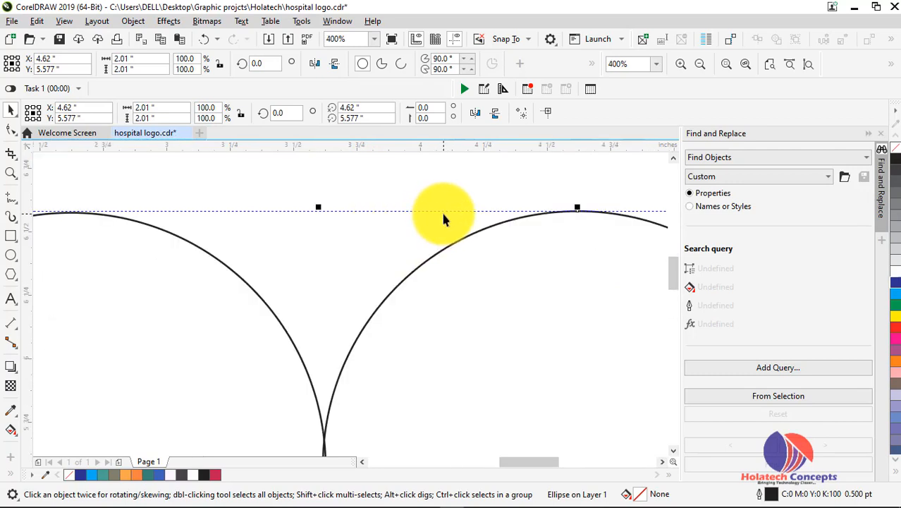
pyautogui.scroll(-2, 444, 218)
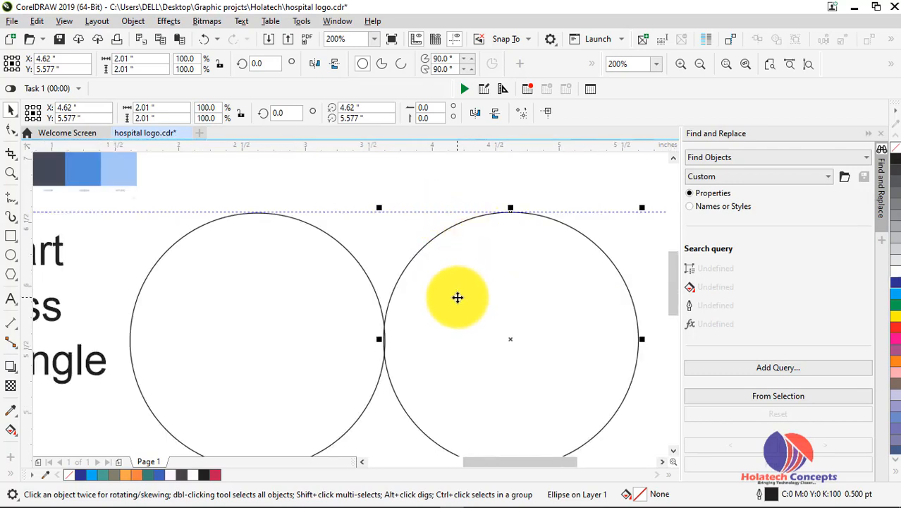
pyautogui.press('Left')
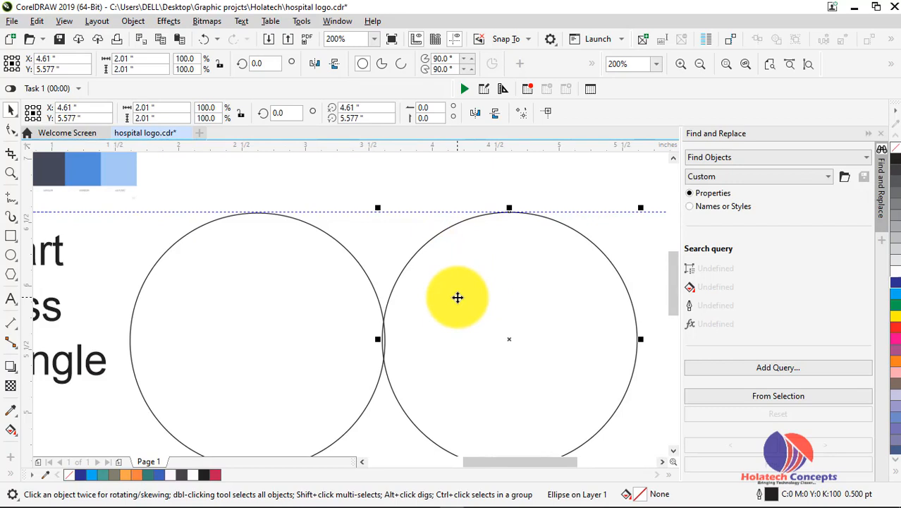
pyautogui.moveTo(457, 297); pyautogui.dragTo(417, 296)
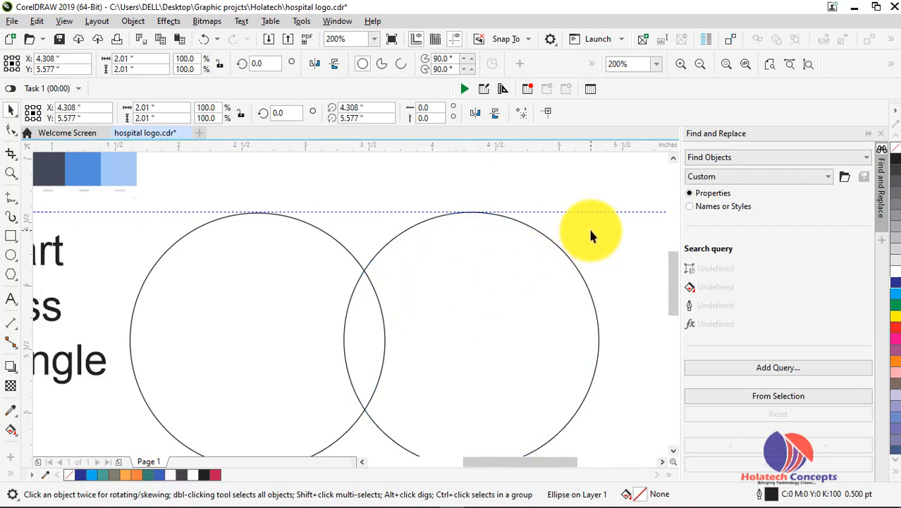
pyautogui.click(588, 228)
# Undo the accidental move and put the colour strip back at the page's top-left
pyautogui.scroll(-2, 590, 229)
pyautogui.moveTo(353, 210); pyautogui.dragTo(544, 343)
pyautogui.moveTo(508, 319); pyautogui.dragTo(324, 196)
pyautogui.hotkey('ctrl', 'z')
pyautogui.moveTo(480, 338); pyautogui.dragTo(283, 193)
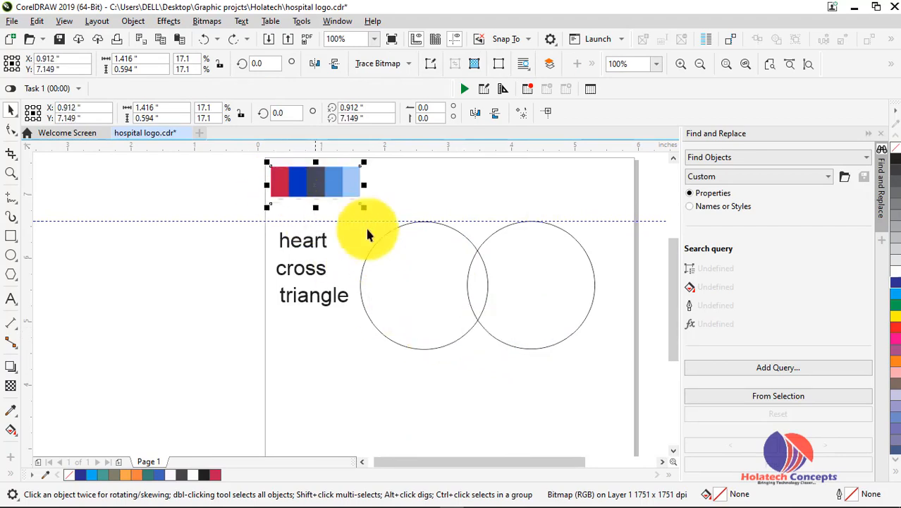
# Select both overlapping circles and weld them into one outline without inner overlap lines
pyautogui.click(438, 228)
pyautogui.keyDown('shift'); pyautogui.click(592, 267); pyautogui.keyUp('shift')
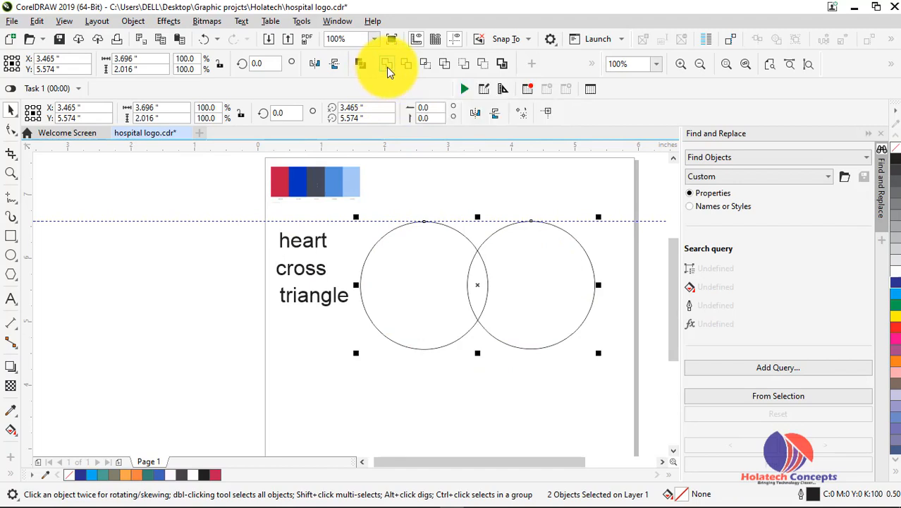
pyautogui.click(387, 65)
pyautogui.click(475, 381)
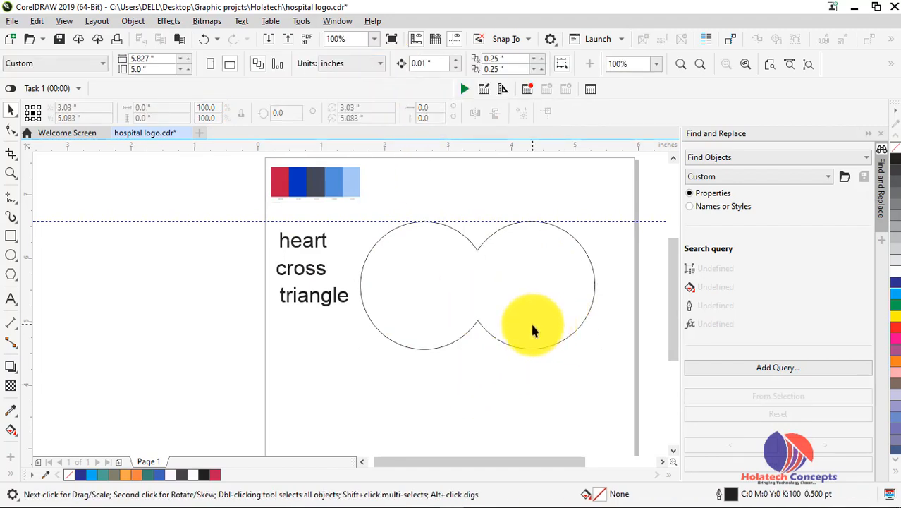
pyautogui.scroll(-2, 531, 319)
pyautogui.scroll(4, 531, 320)
pyautogui.scroll(-1, 632, 299)
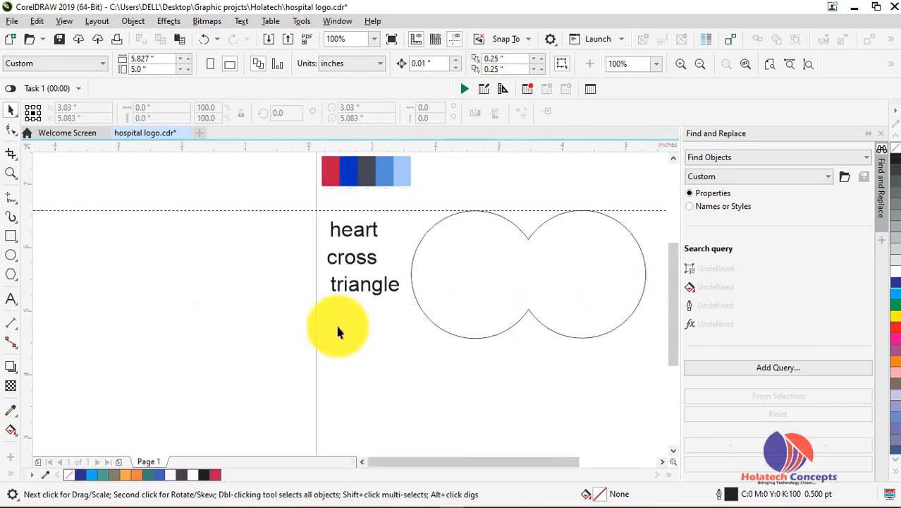
pyautogui.moveTo(552, 462); pyautogui.dragTo(579, 462)
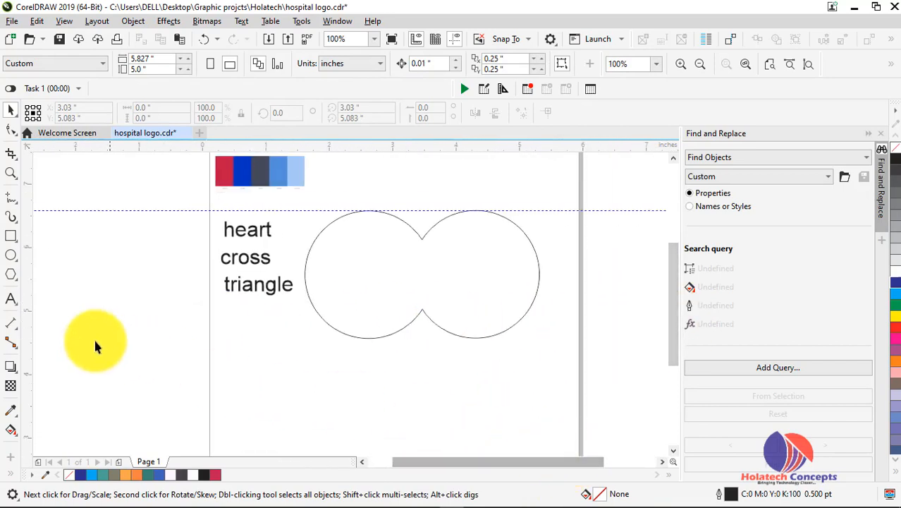
# Draw a polygon and reduce it from five sides to a three-sided triangle
pyautogui.click(11, 273)
pyautogui.moveTo(240, 308)
pyautogui.mouseDown()
pyautogui.moveTo(292, 378)
pyautogui.moveTo(360, 421)
pyautogui.mouseUp()
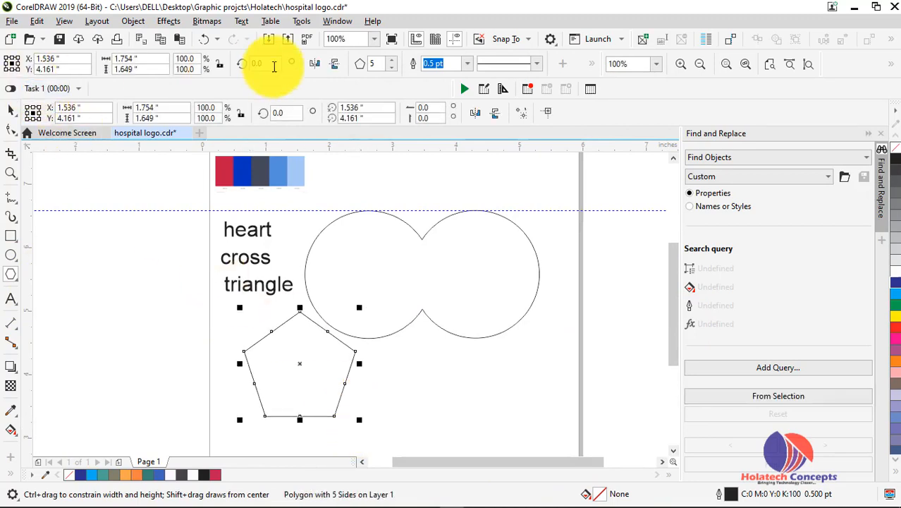
pyautogui.click(391, 68)
pyautogui.click(391, 68)
# Mirror the triangle vertically and enlarge it to 137.7% about its centre
pyautogui.click(11, 118)
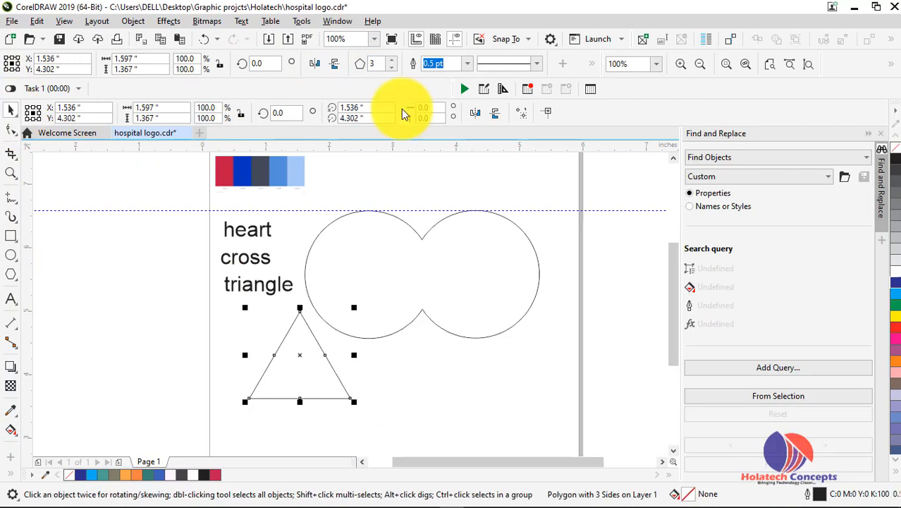
pyautogui.click(336, 68)
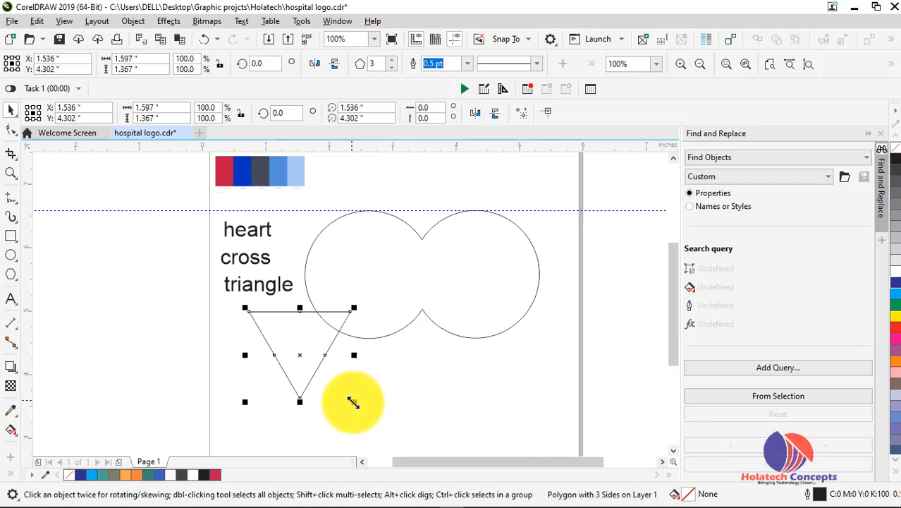
pyautogui.moveTo(354, 402); pyautogui.dragTo(375, 418)
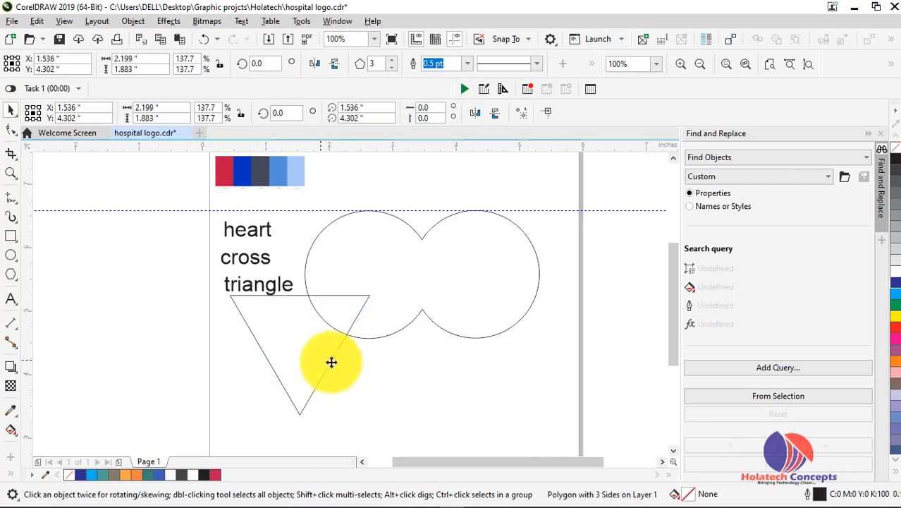
pyautogui.click(401, 366)
pyautogui.click(335, 353)
pyautogui.click(409, 373)
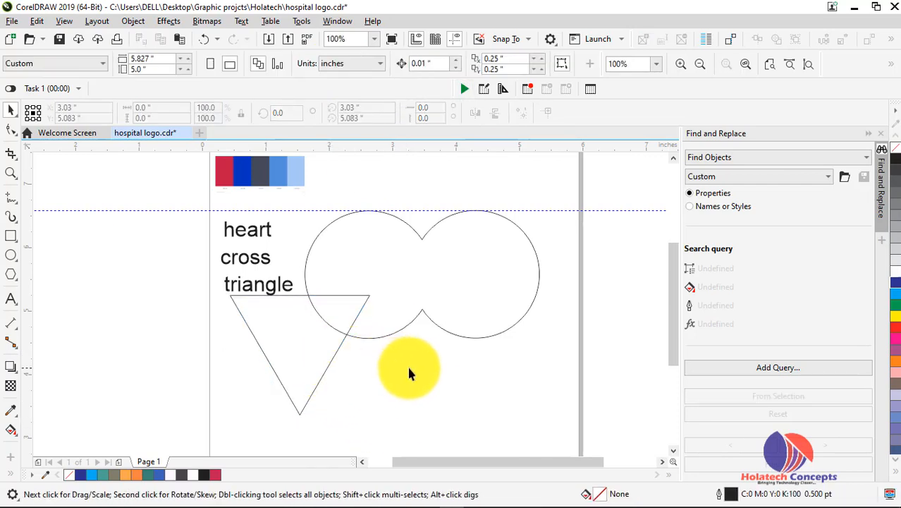
pyautogui.click(340, 346)
pyautogui.click(389, 352)
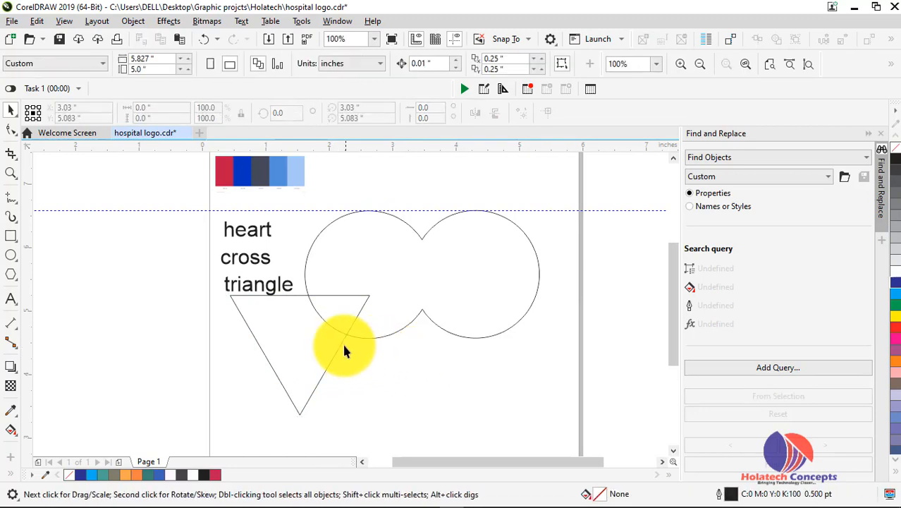
pyautogui.click(343, 342)
pyautogui.click(366, 332)
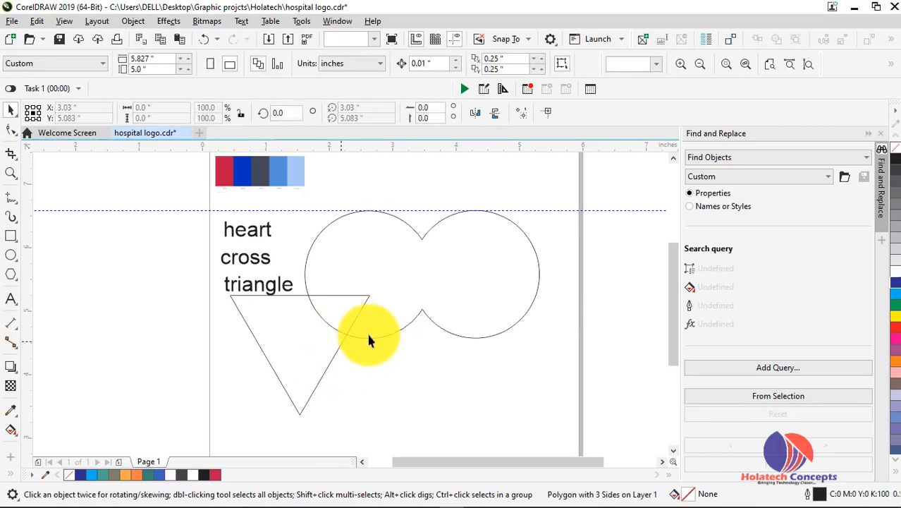
pyautogui.click(293, 295)
pyautogui.click(361, 289)
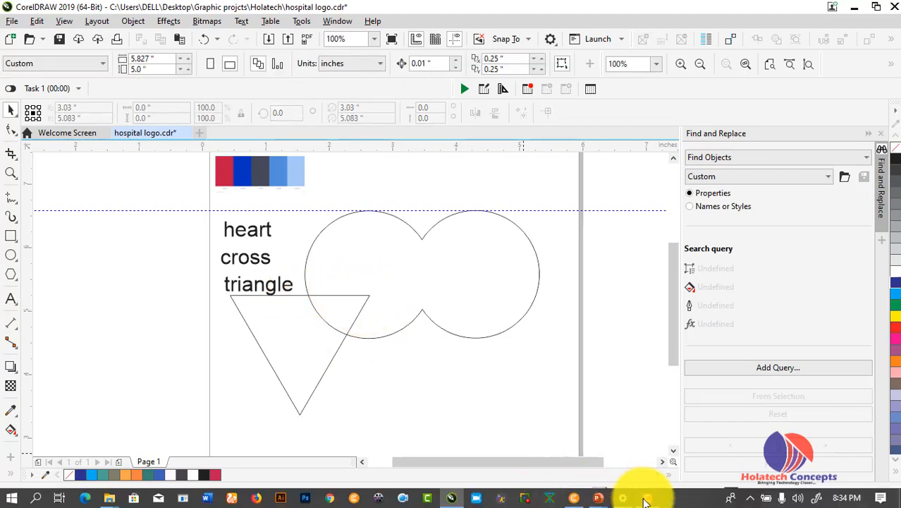
pyautogui.click(647, 498)
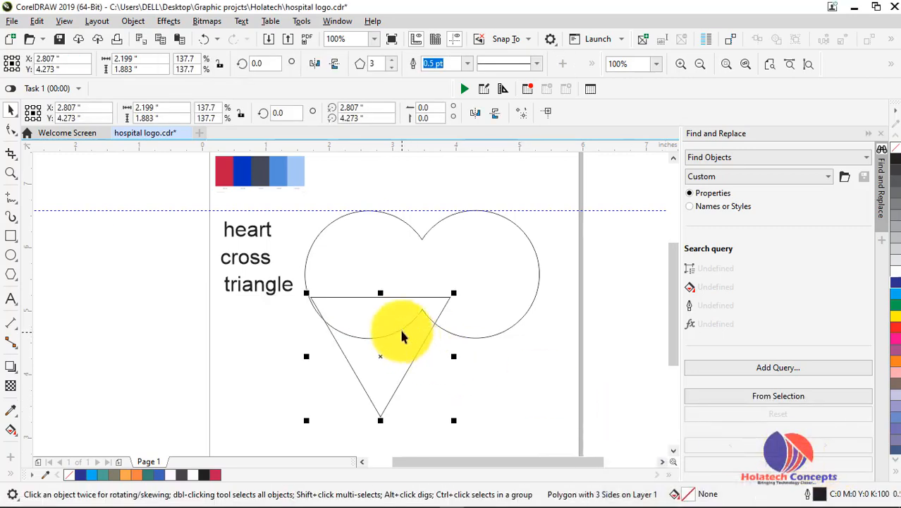
# Place a horizontal guideline along the inverted triangle's top edge
pyautogui.scroll(2, 407, 339)
pyautogui.scroll(-1, 386, 334)
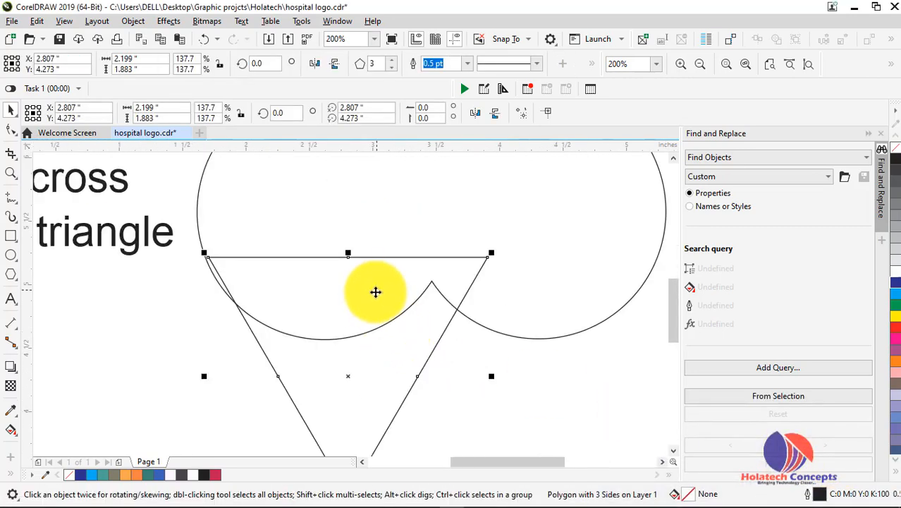
pyautogui.scroll(-2, 344, 223)
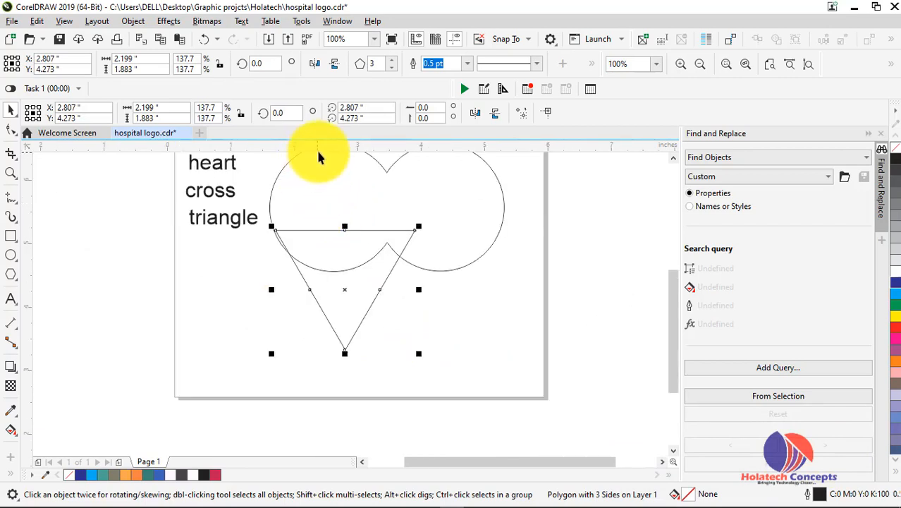
pyautogui.moveTo(321, 147); pyautogui.dragTo(346, 230)
pyautogui.scroll(2, 397, 251)
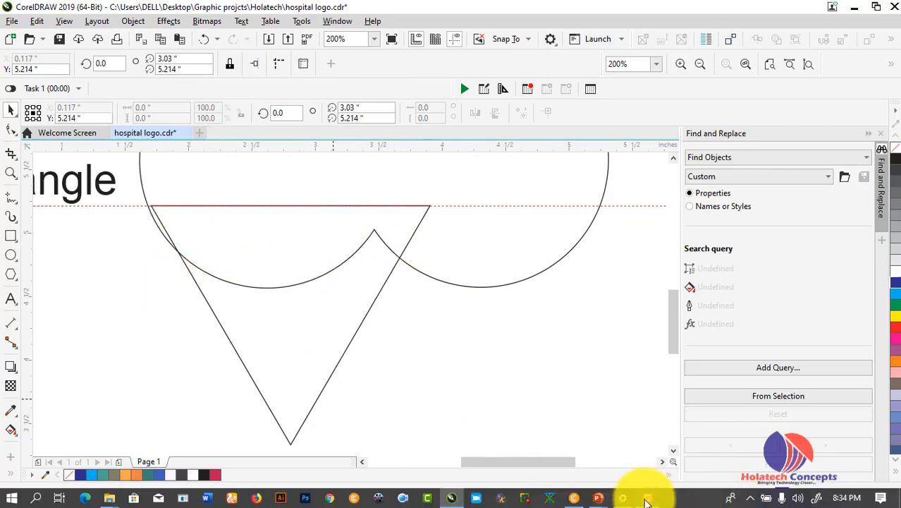
pyautogui.moveTo(648, 501)
pyautogui.click(651, 452)
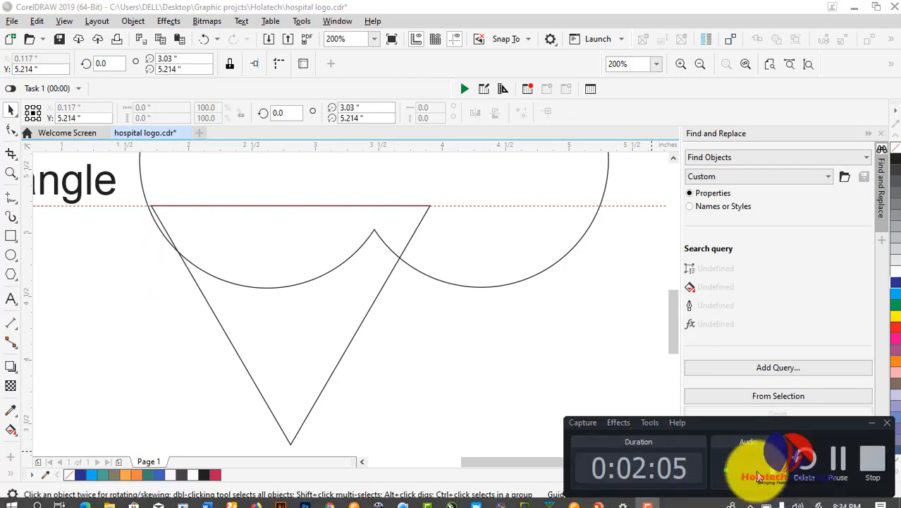
pyautogui.click(875, 472)
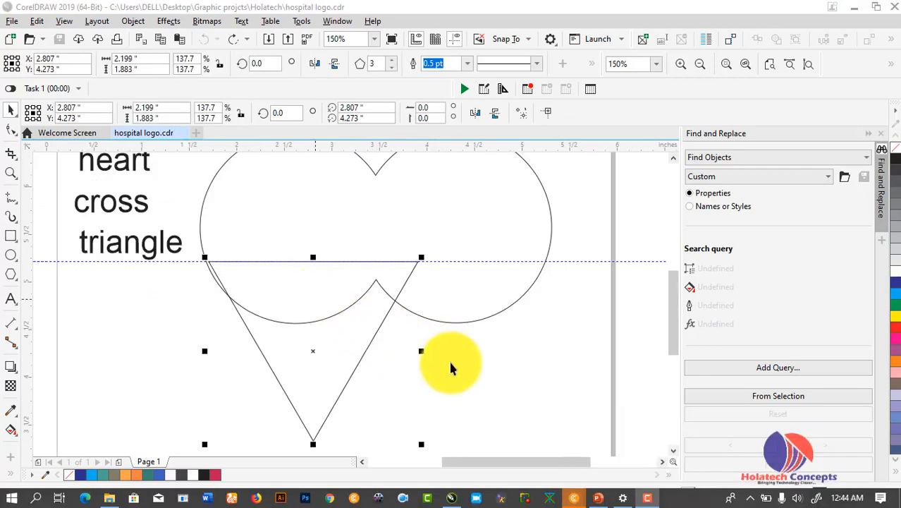
pyautogui.scroll(2, 314, 296)
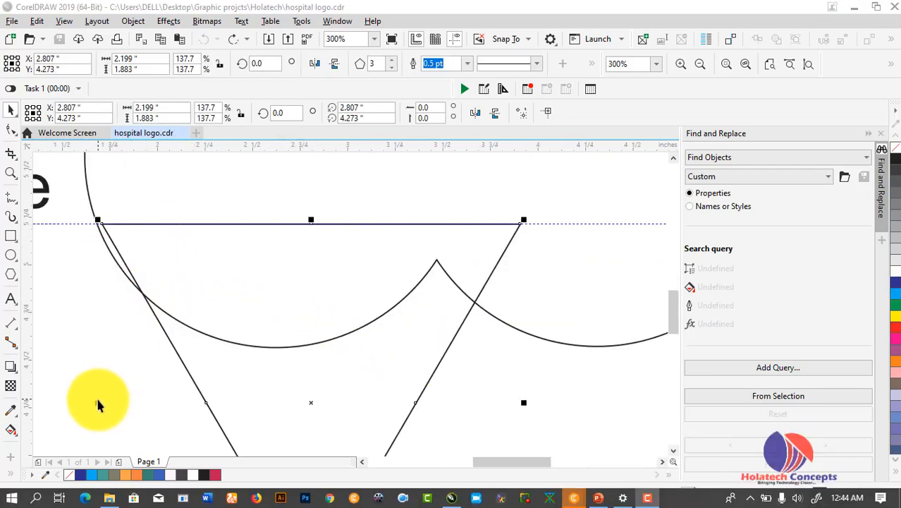
# Widen the triangle toward the left circle's edge and zoom in on the corner area
pyautogui.moveTo(97, 402); pyautogui.dragTo(91, 401)
pyautogui.moveTo(482, 457); pyautogui.dragTo(524, 456)
pyautogui.moveTo(173, 402); pyautogui.dragTo(417, 391)
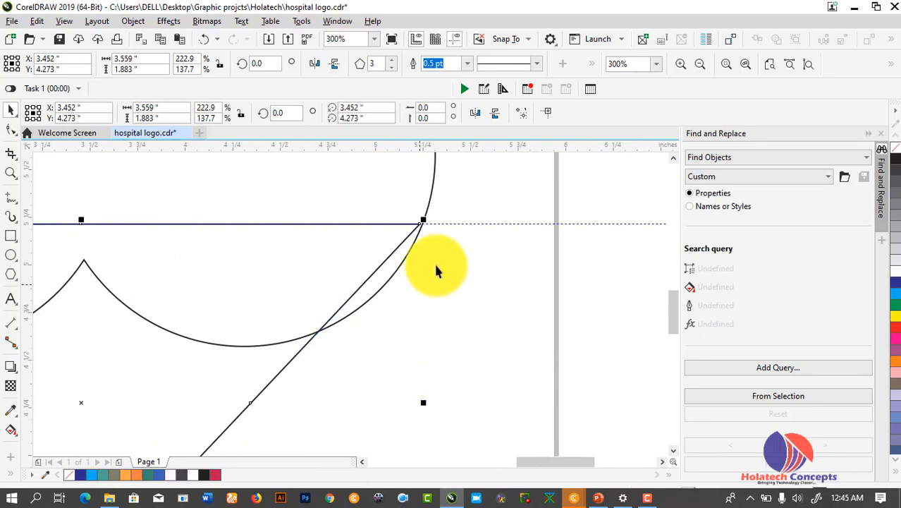
pyautogui.click(10, 173)
pyautogui.moveTo(352, 203); pyautogui.dragTo(474, 266)
pyautogui.scroll(-3, 470, 266)
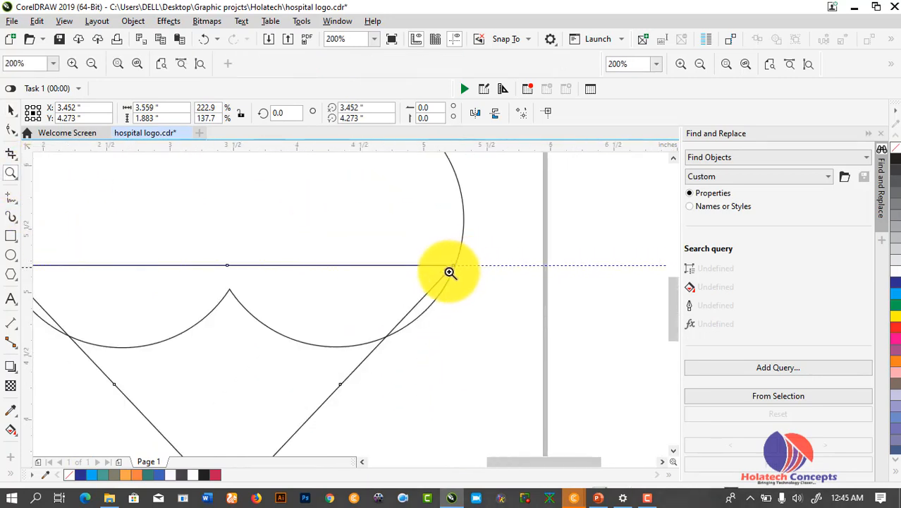
pyautogui.moveTo(674, 293); pyautogui.dragTo(674, 303)
pyautogui.press('space')
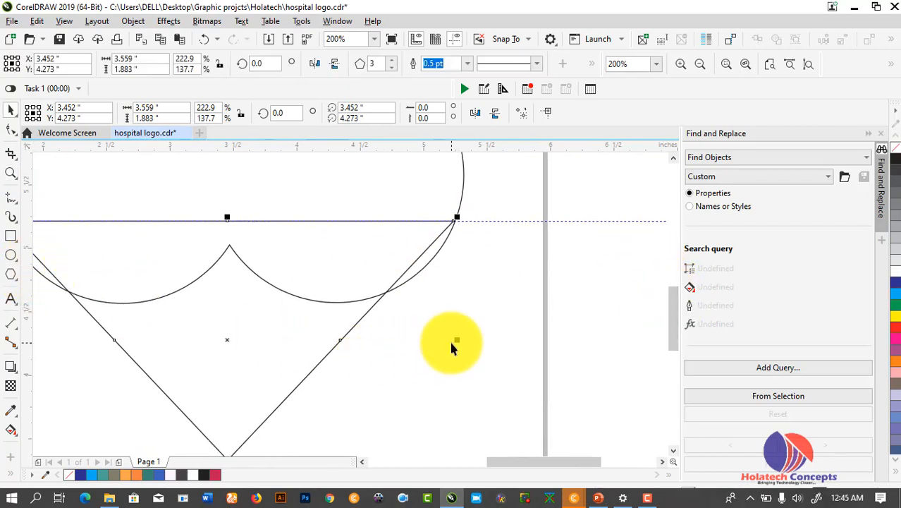
# Stretch the triangle's right side to the circle's edge and settle its left corner on the left circle
pyautogui.moveTo(456, 340); pyautogui.dragTo(458, 338)
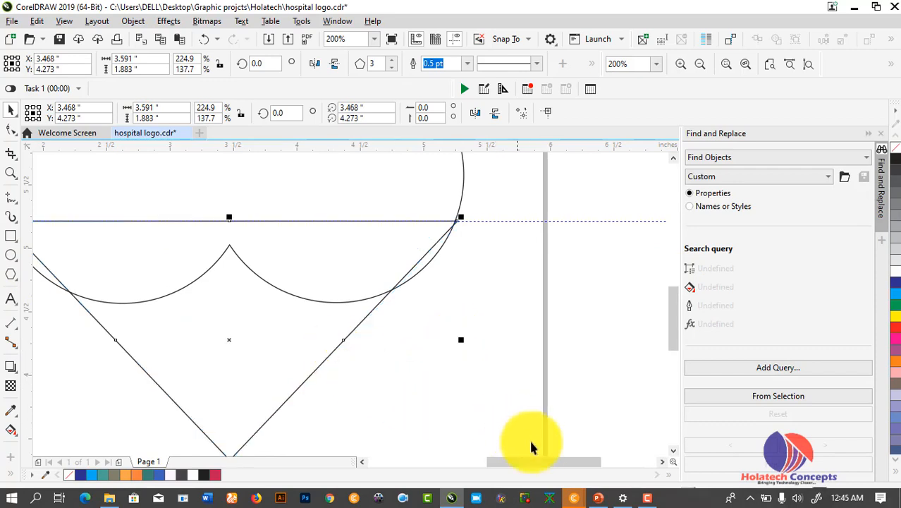
pyautogui.moveTo(524, 462); pyautogui.dragTo(478, 459)
pyautogui.scroll(1, 307, 265)
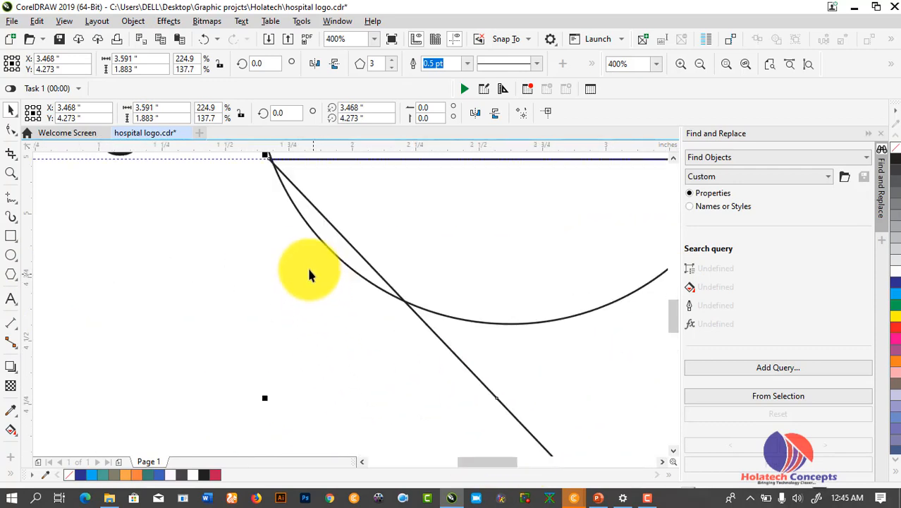
pyautogui.scroll(-1, 307, 268)
pyautogui.scroll(2, 288, 210)
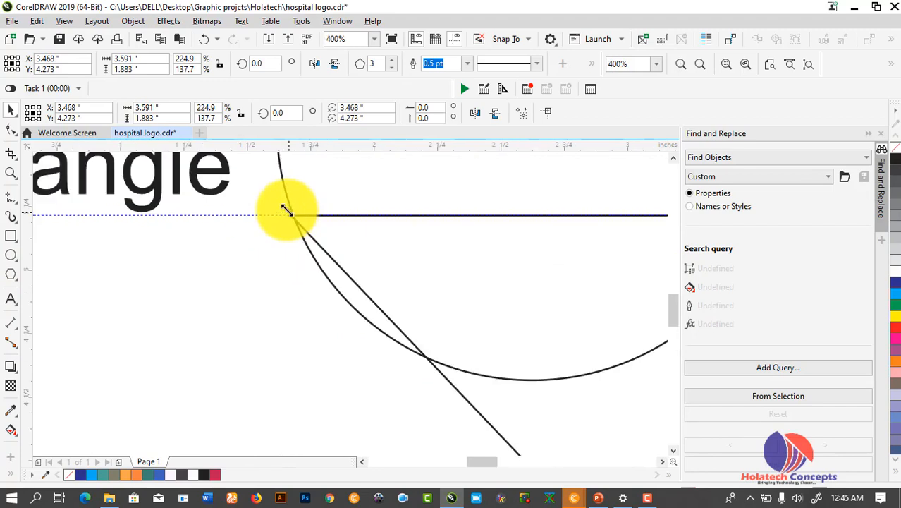
pyautogui.scroll(-2, 378, 372)
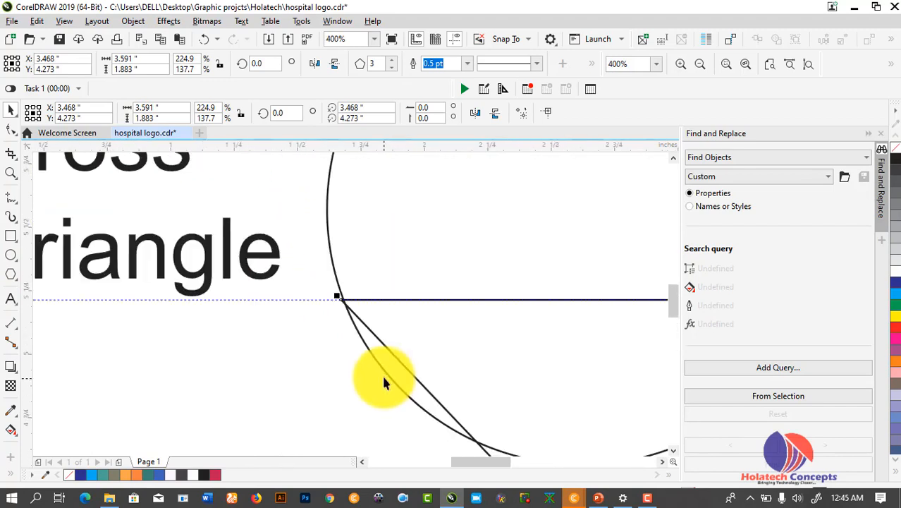
pyautogui.moveTo(668, 284); pyautogui.dragTo(672, 295)
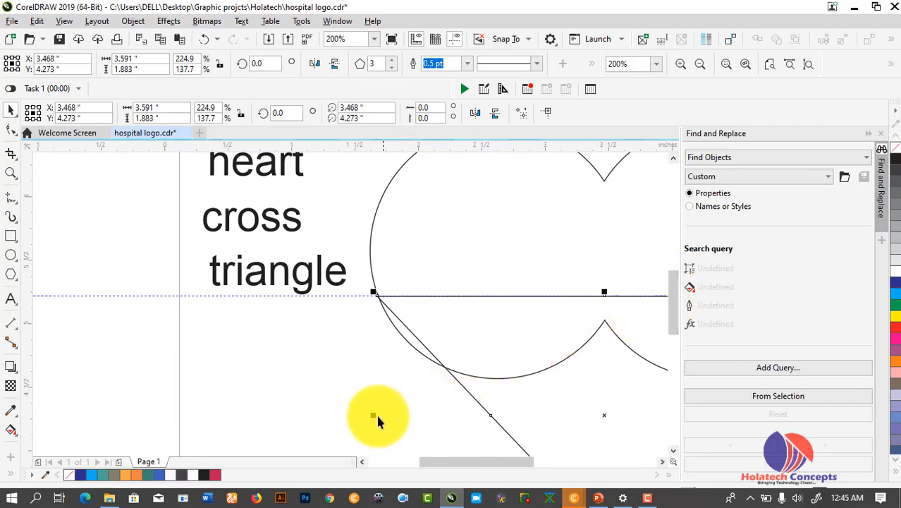
pyautogui.moveTo(374, 415); pyautogui.dragTo(373, 415)
pyautogui.click(357, 365)
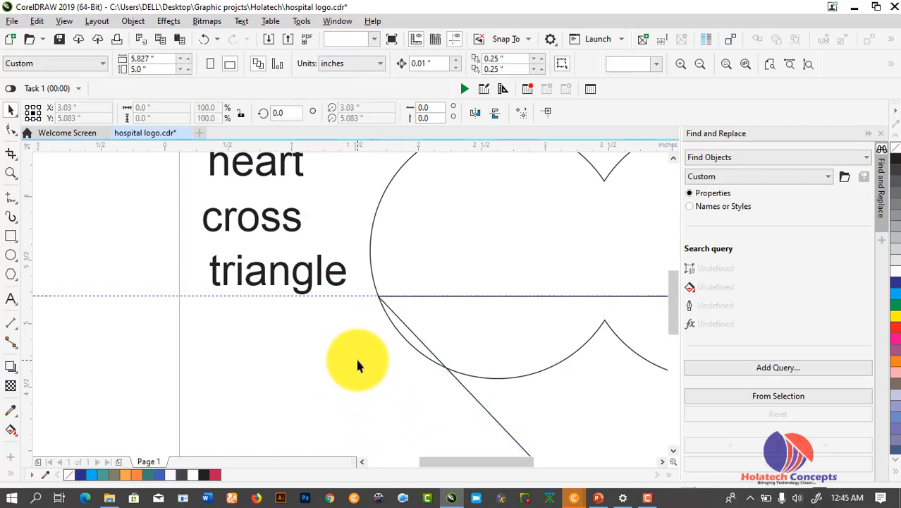
# Check the triangle's corners against the circle outline, now about 3.56 inches wide, and fit the page in view
pyautogui.moveTo(461, 462); pyautogui.dragTo(540, 452)
pyautogui.click(452, 293)
pyautogui.scroll(1, 452, 293)
pyautogui.scroll(1, 454, 297)
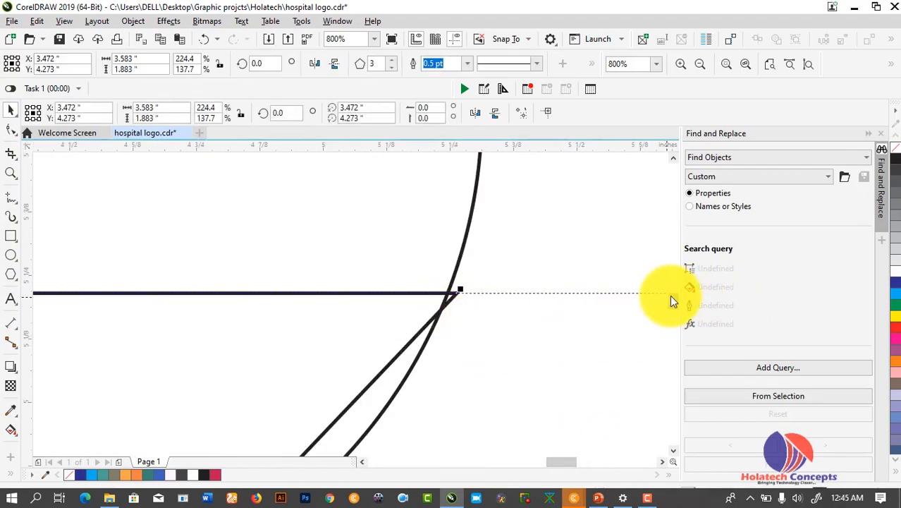
pyautogui.scroll(-3, 670, 295)
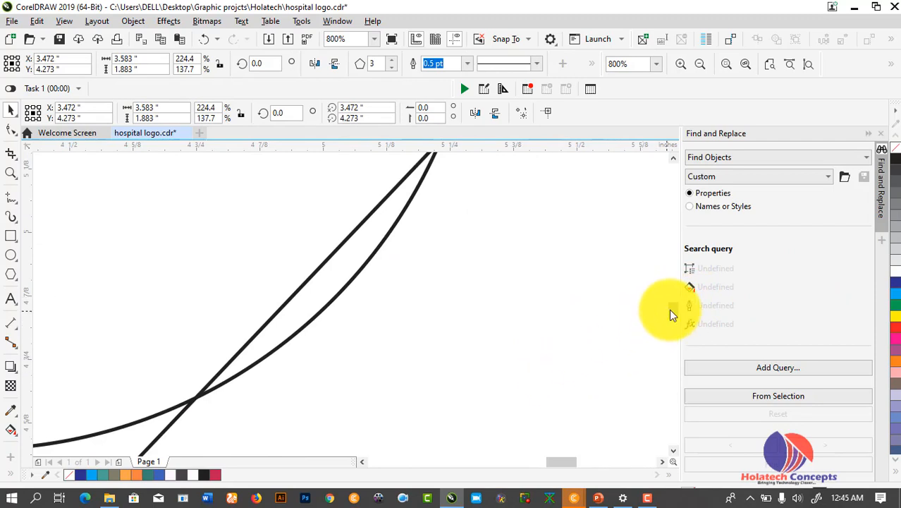
pyautogui.scroll(-4, 670, 311)
pyautogui.scroll(-1, 630, 328)
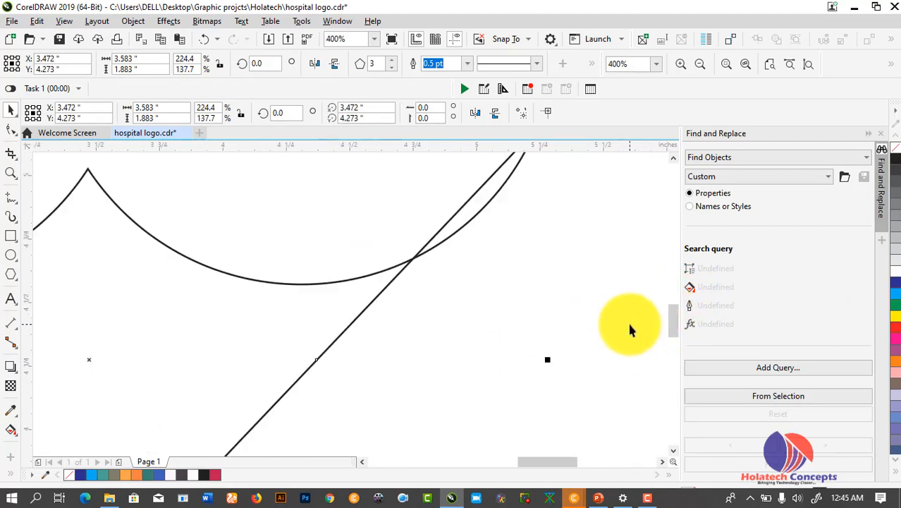
pyautogui.moveTo(544, 362); pyautogui.dragTo(543, 362)
pyautogui.moveTo(674, 306); pyautogui.dragTo(674, 283)
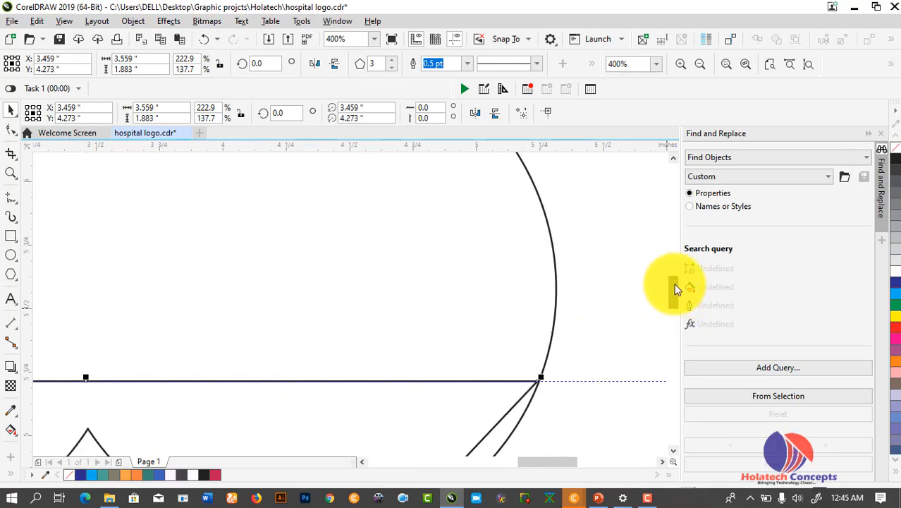
pyautogui.click(592, 294)
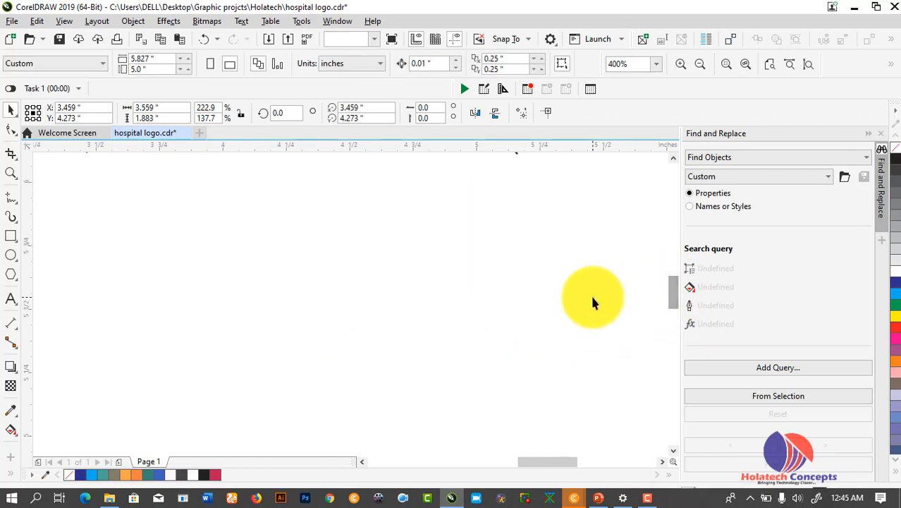
pyautogui.click(810, 64)
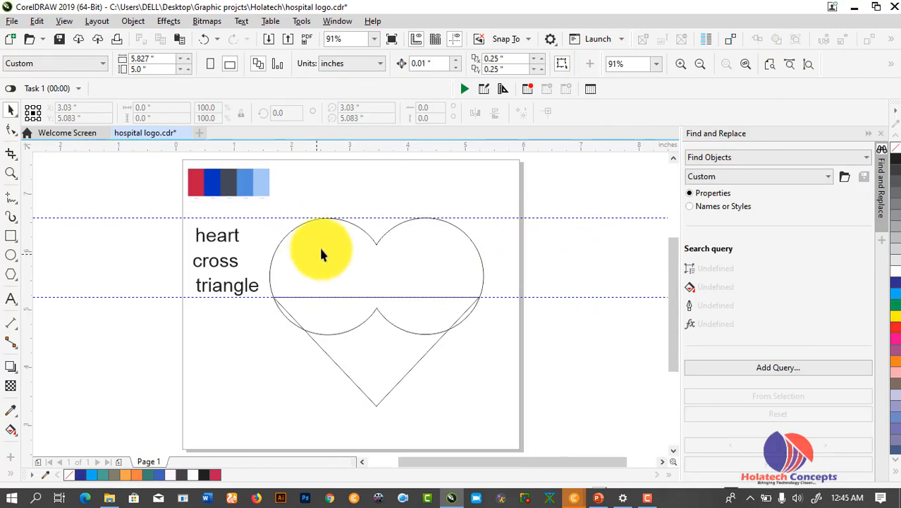
# Convert the inverted triangle to curves from the Object menu
pyautogui.click(346, 372)
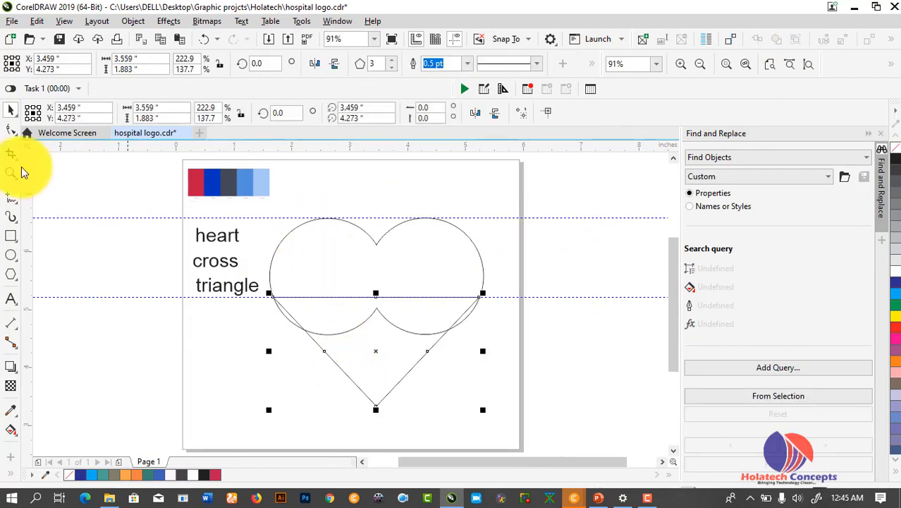
pyautogui.click(133, 21)
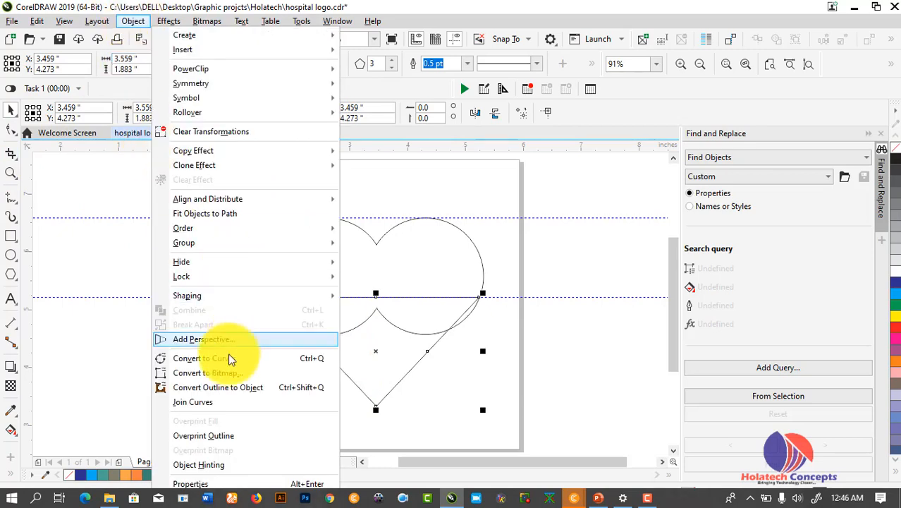
pyautogui.click(308, 362)
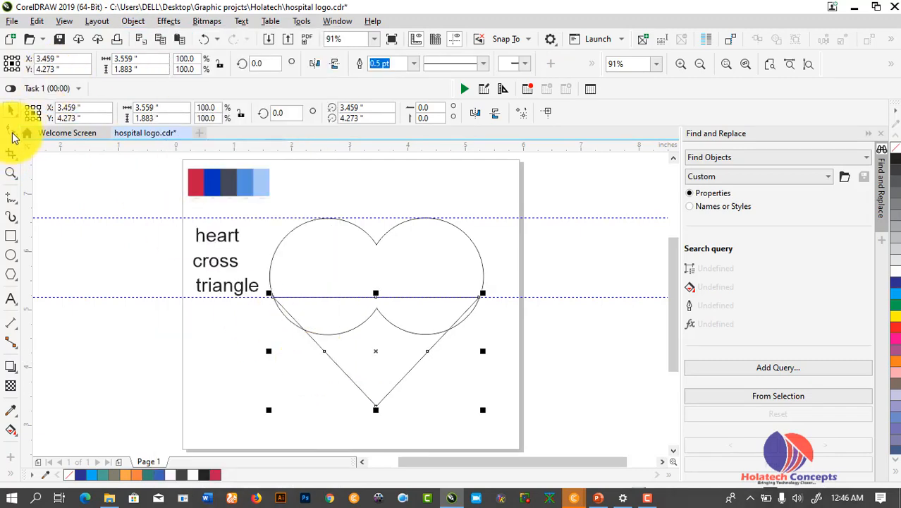
# Round the V's bottom tip by converting its segments to curves and deleting the tip node
pyautogui.click(13, 132)
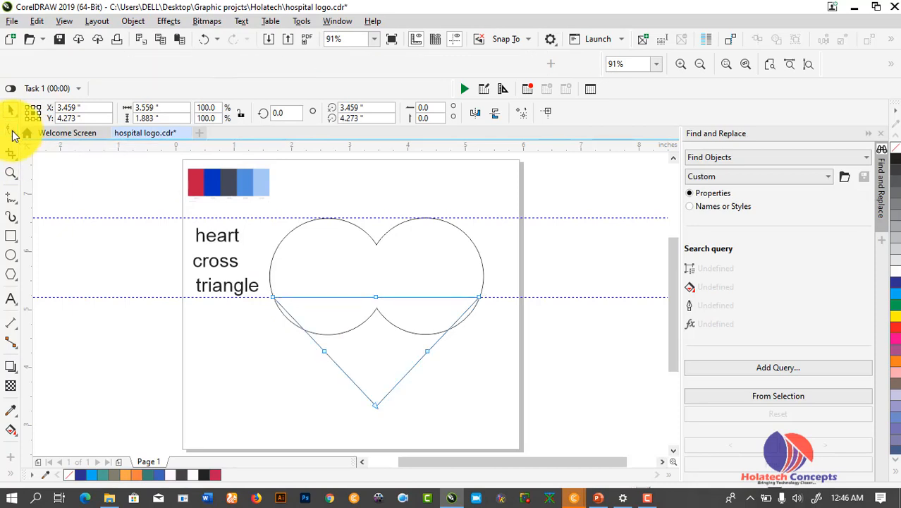
pyautogui.moveTo(331, 381); pyautogui.dragTo(415, 429)
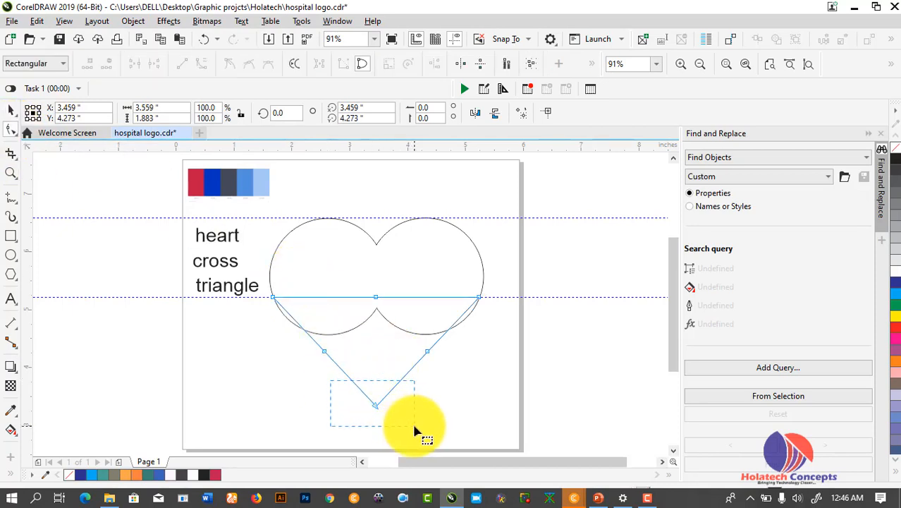
pyautogui.click(204, 68)
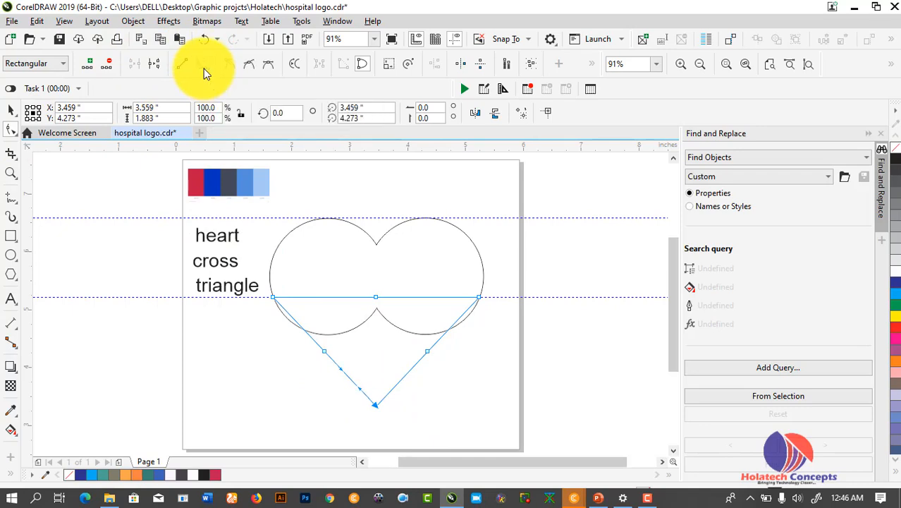
pyautogui.click(108, 61)
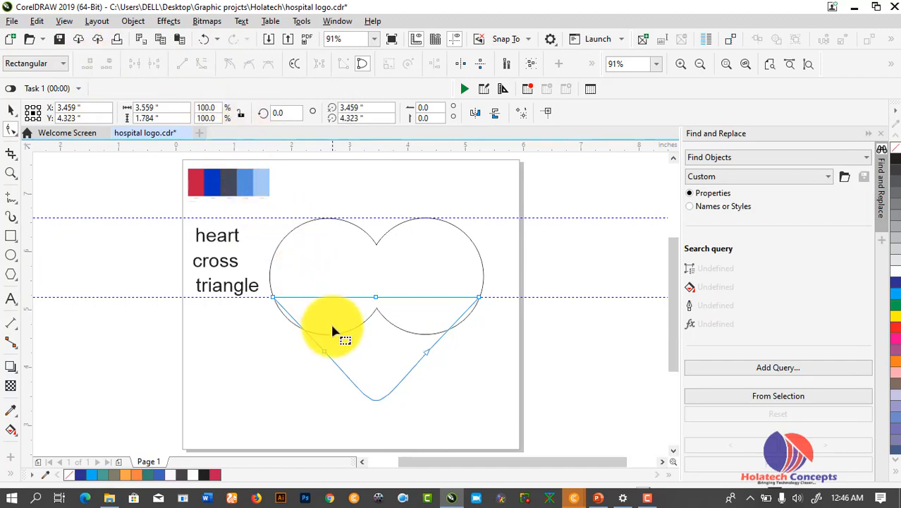
# Select the V with the two circles and weld them into one heart outline
pyautogui.press('space')
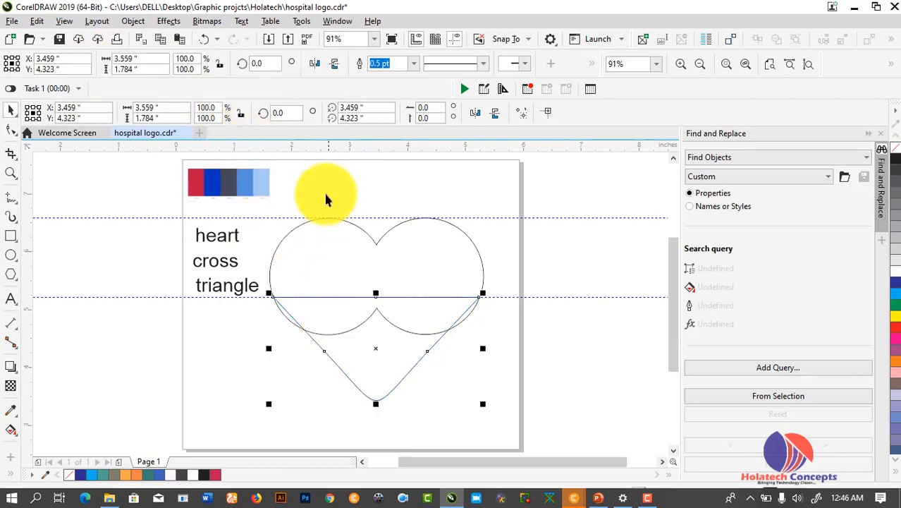
pyautogui.keyDown('shift'); pyautogui.click(385, 238); pyautogui.keyUp('shift')
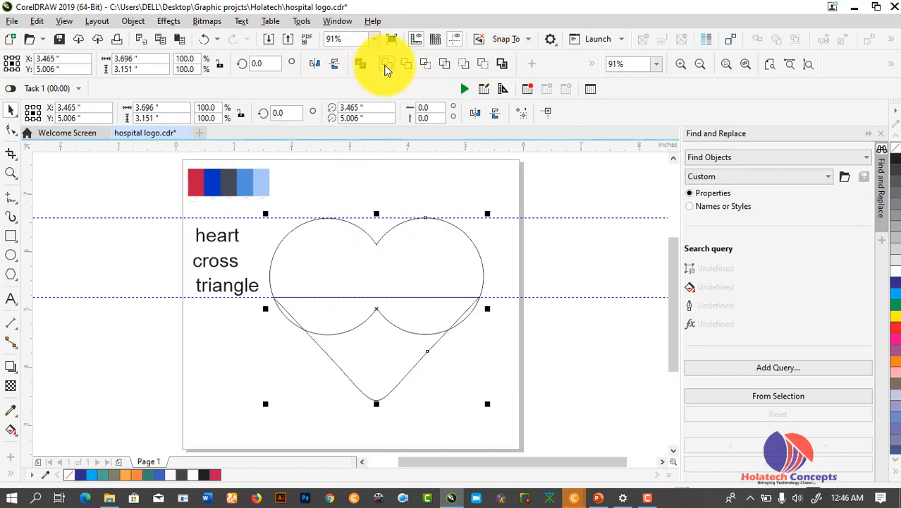
pyautogui.click(385, 66)
pyautogui.click(470, 376)
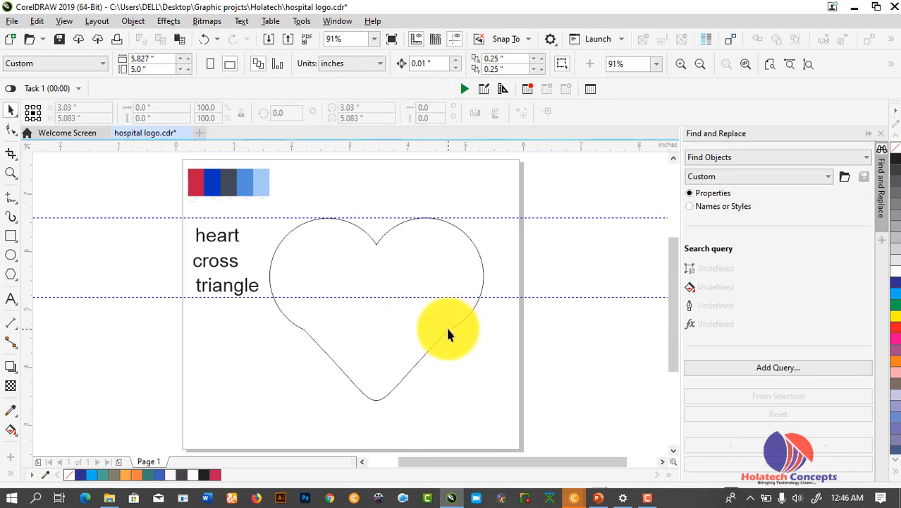
# Undo the heart weld and shrink the circle pair slightly
pyautogui.hotkey('ctrl', 'z')
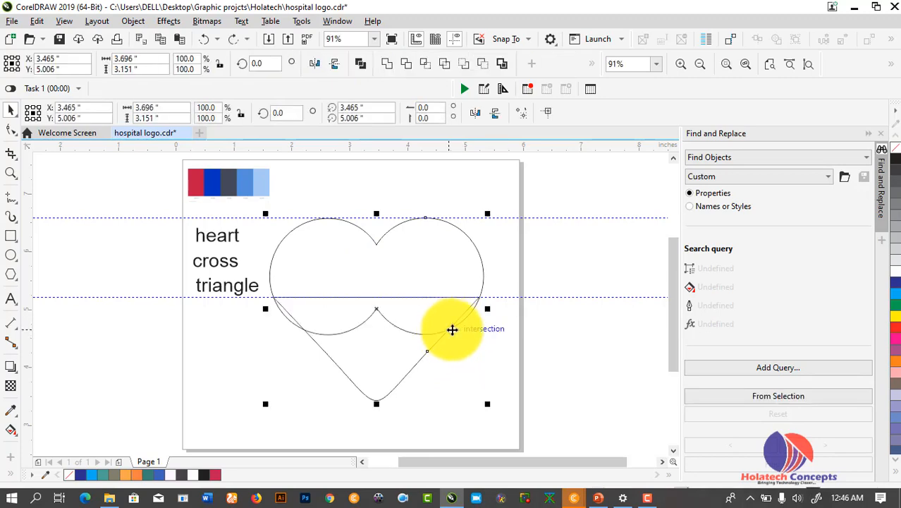
pyautogui.click(455, 332)
pyautogui.scroll(2, 330, 297)
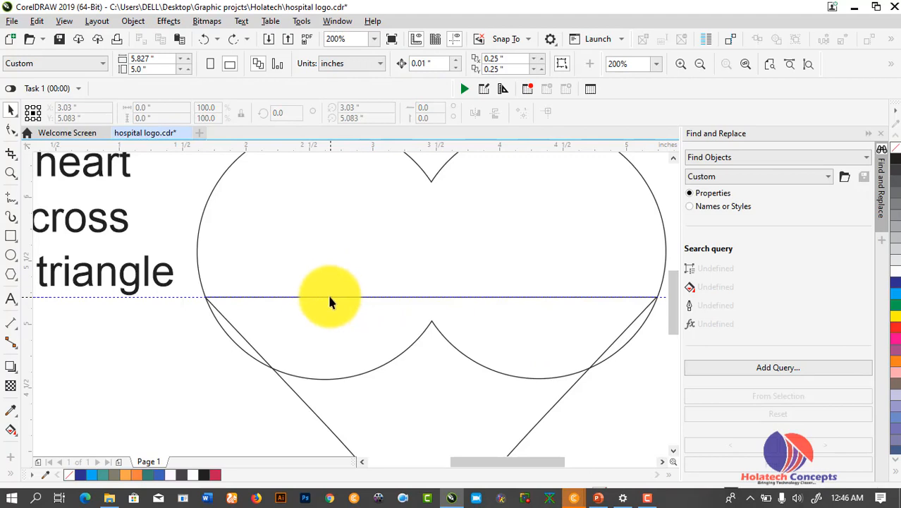
pyautogui.scroll(-1, 316, 299)
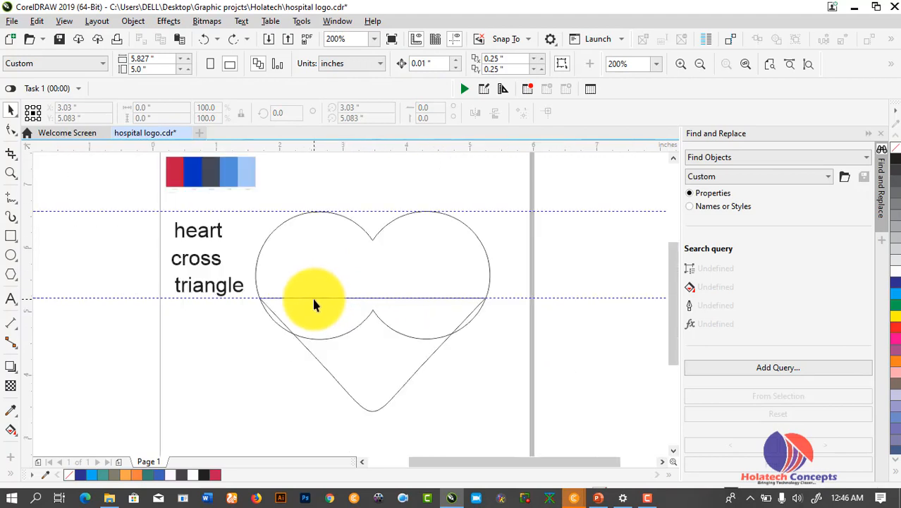
pyautogui.click(400, 338)
pyautogui.scroll(1, 399, 325)
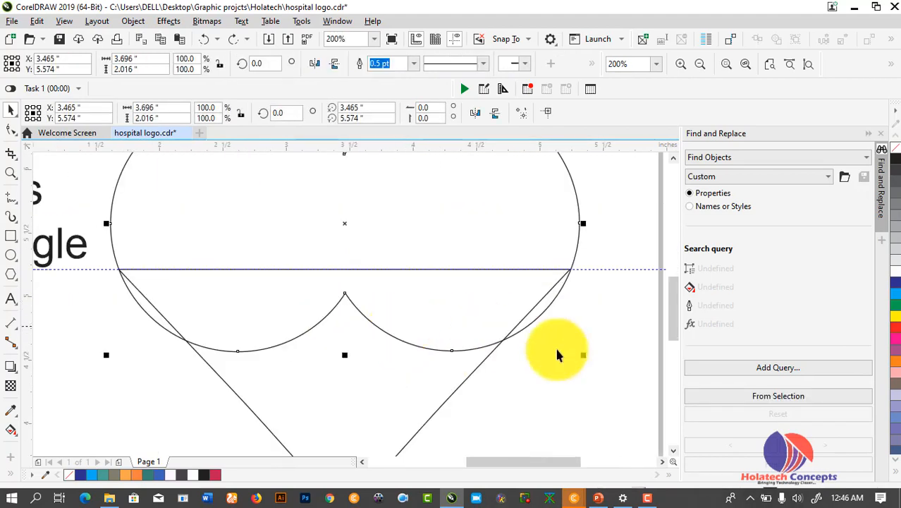
pyautogui.moveTo(583, 354); pyautogui.dragTo(576, 352)
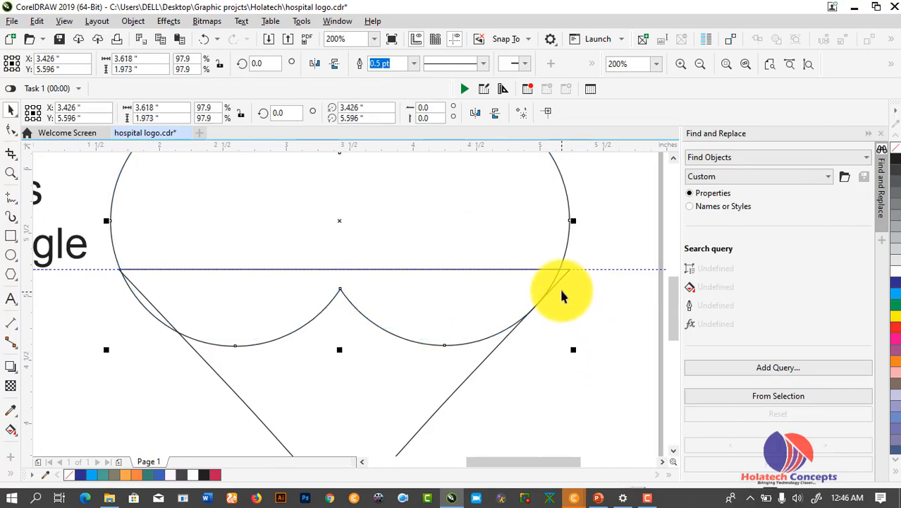
# Narrow the V shape to about 98% width
pyautogui.click(561, 286)
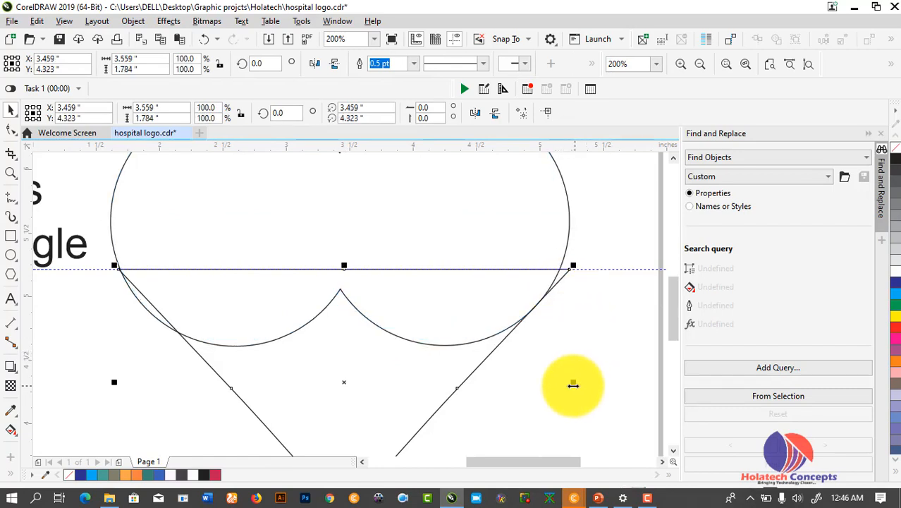
pyautogui.moveTo(574, 386); pyautogui.dragTo(564, 385)
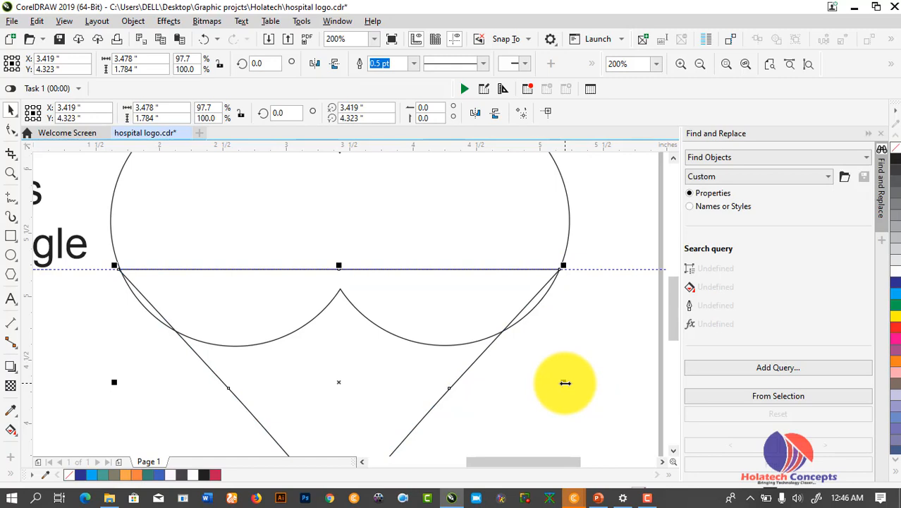
pyautogui.click(548, 312)
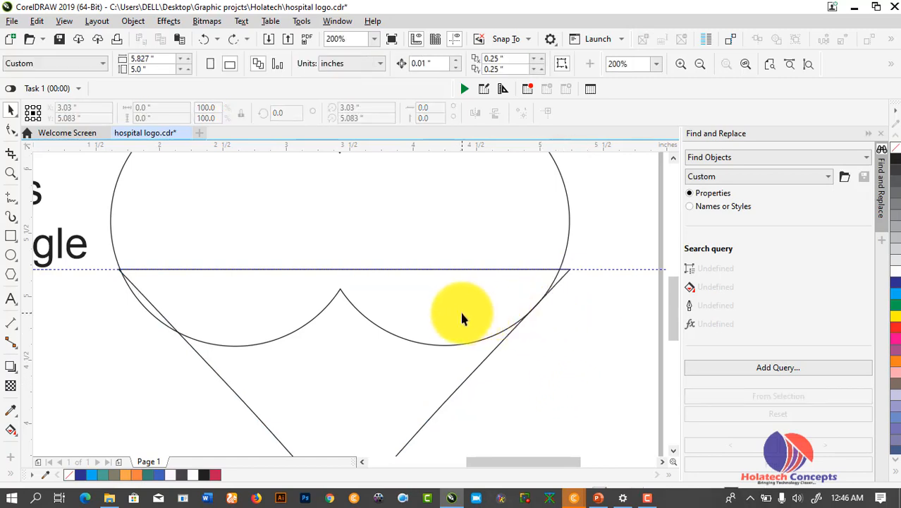
pyautogui.scroll(-2, 460, 309)
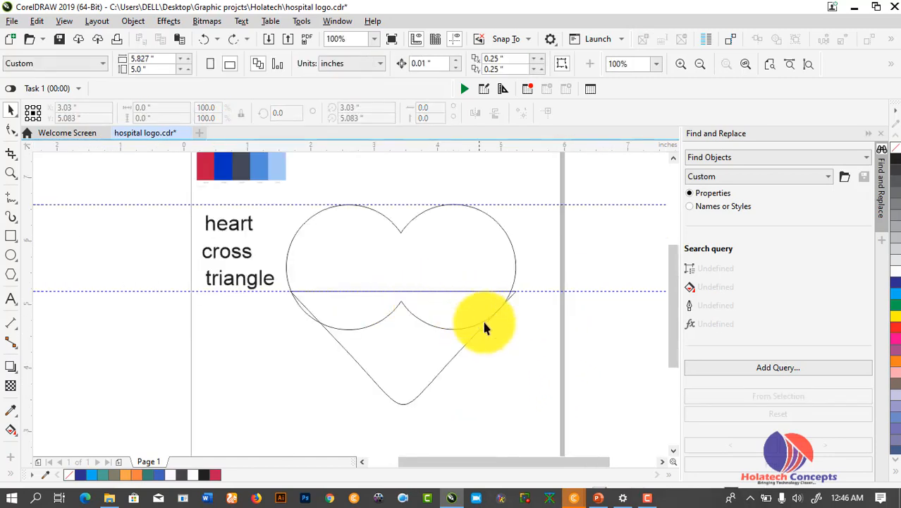
pyautogui.scroll(2, 501, 299)
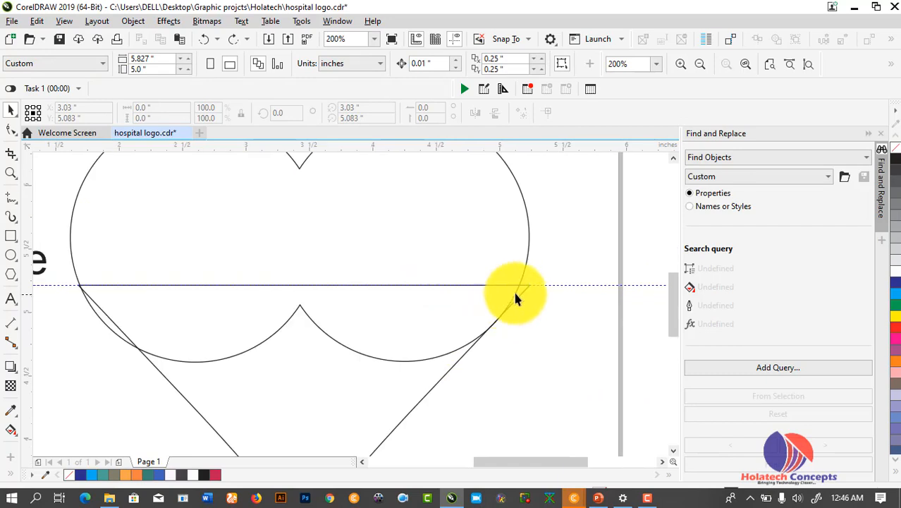
pyautogui.click(524, 284)
pyautogui.moveTo(533, 397); pyautogui.dragTo(527, 397)
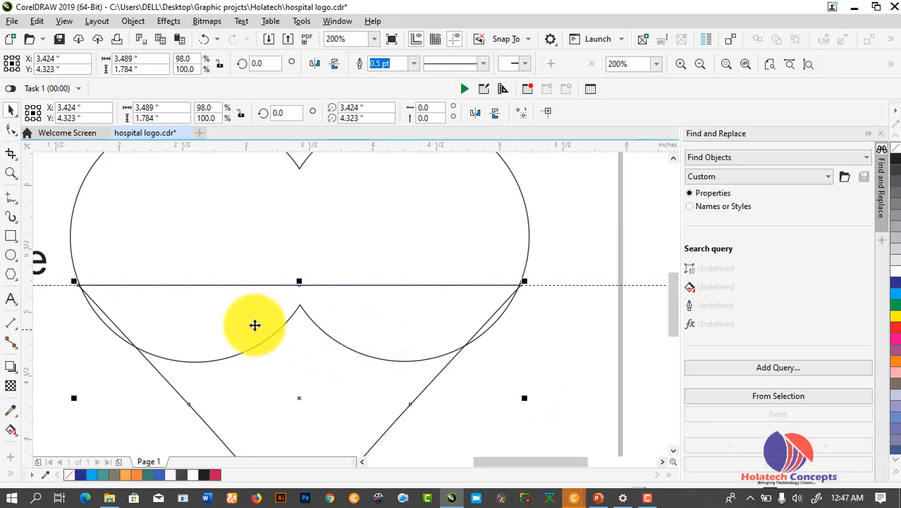
# Enlarge the circles to about 101% and weld them with the V into a 3.747 × 3.187-inch heart
pyautogui.click(82, 181)
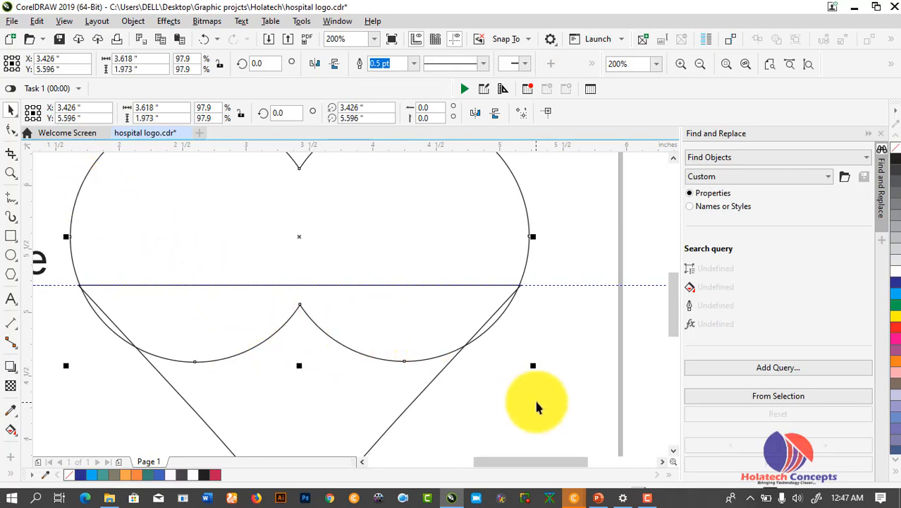
pyautogui.moveTo(536, 368); pyautogui.dragTo(543, 375)
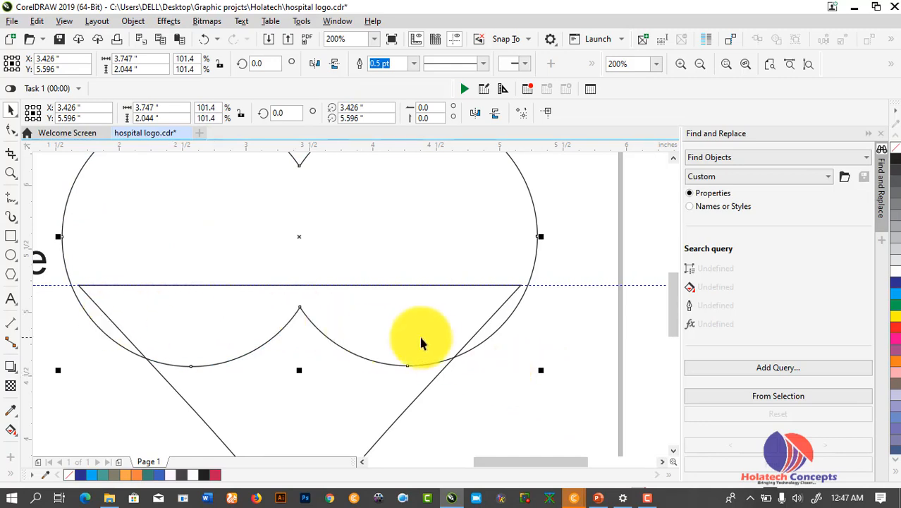
pyautogui.click(416, 396)
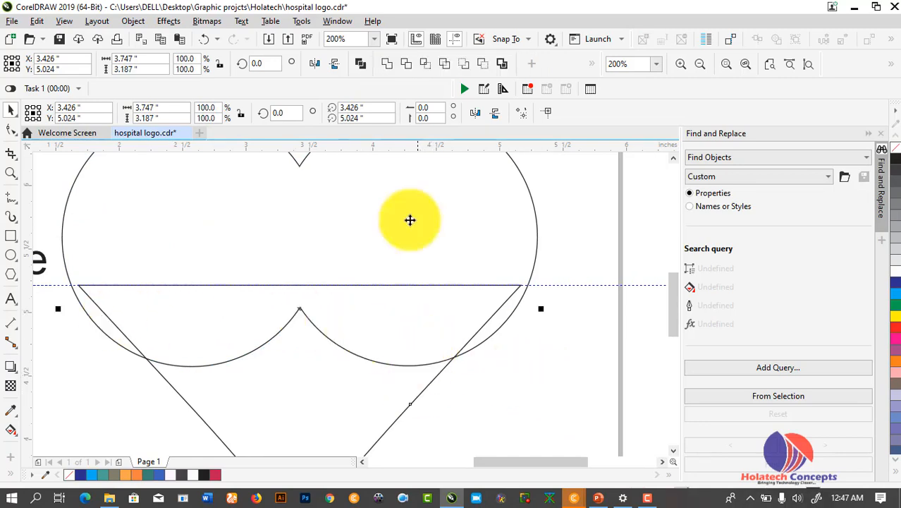
pyautogui.click(389, 68)
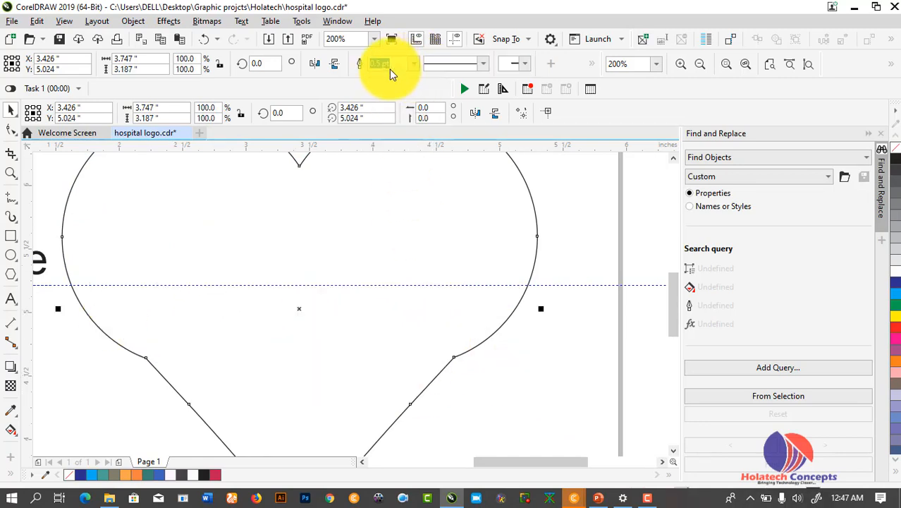
pyautogui.click(542, 359)
pyautogui.scroll(-1, 547, 361)
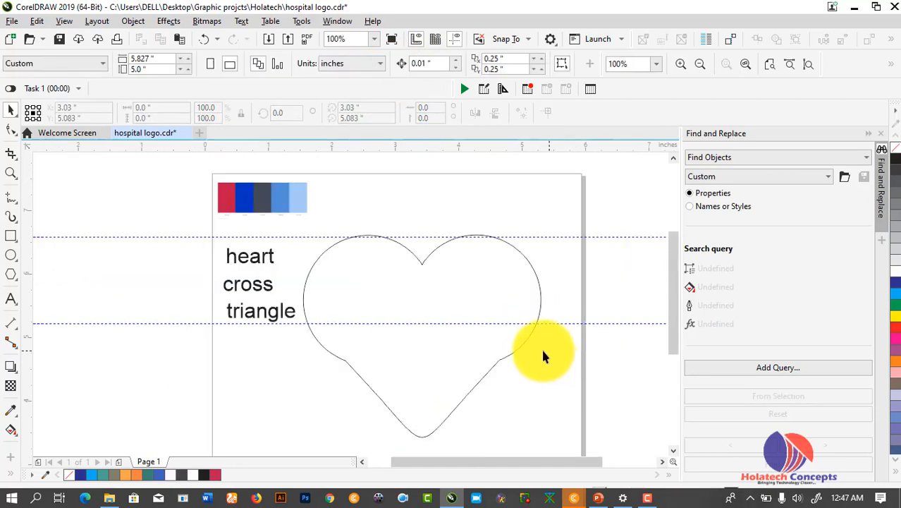
# Edit the heart's nodes and drag the lower-left node to reshape that curve
pyautogui.click(501, 358)
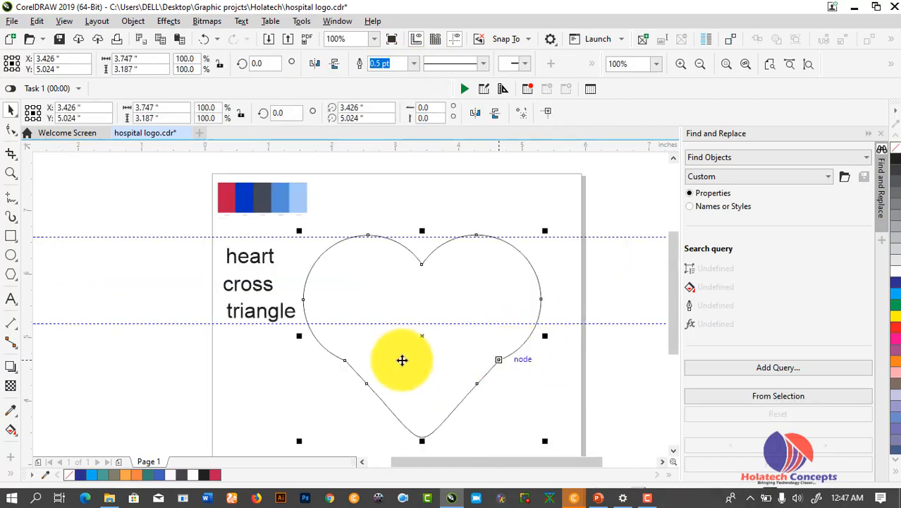
pyautogui.click(11, 130)
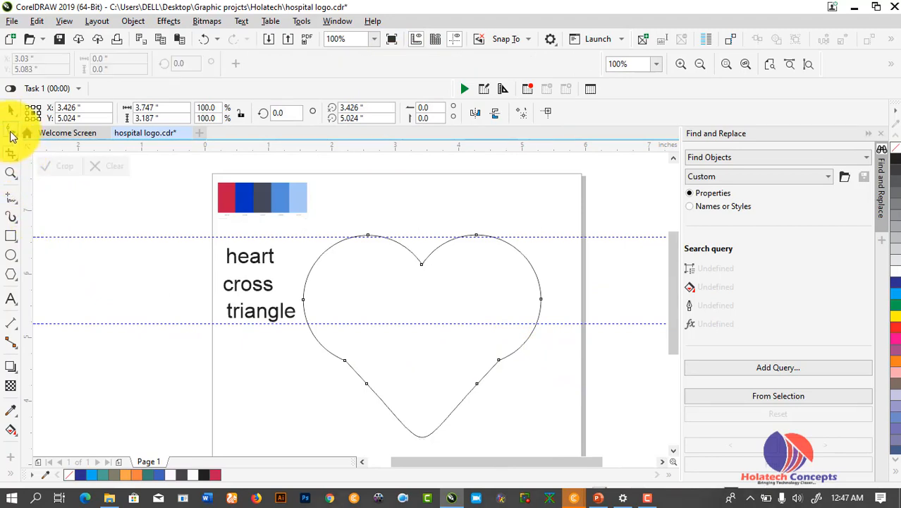
pyautogui.scroll(1, 352, 395)
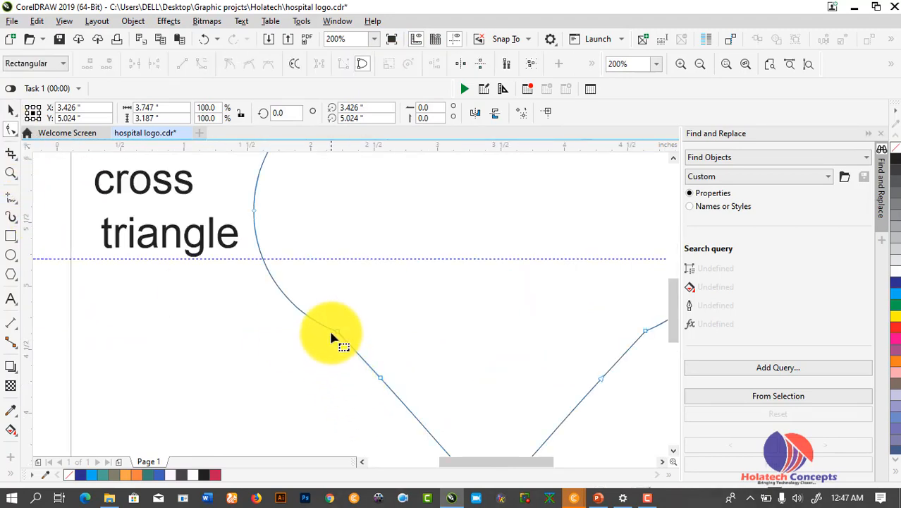
pyautogui.click(338, 335)
pyautogui.moveTo(338, 338); pyautogui.dragTo(296, 320)
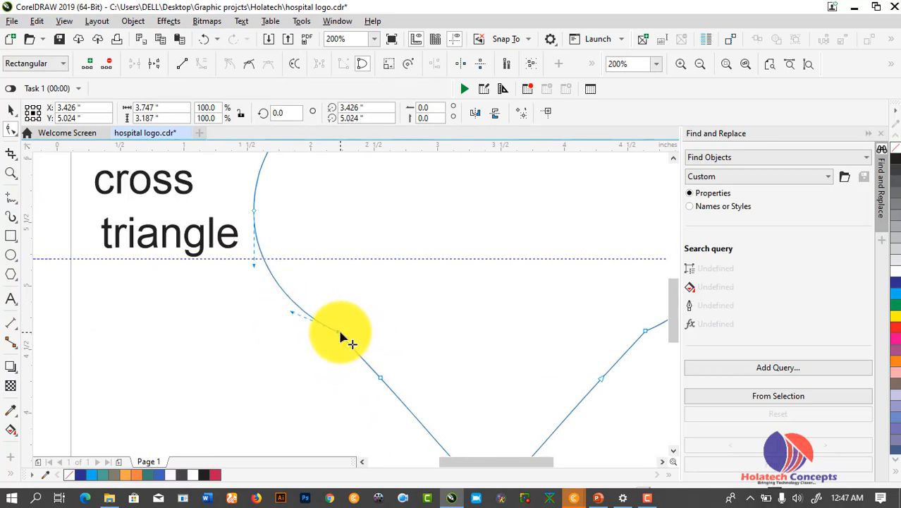
# Close the heart curve and shift the lower joint node to smooth it
pyautogui.rightClick(338, 335)
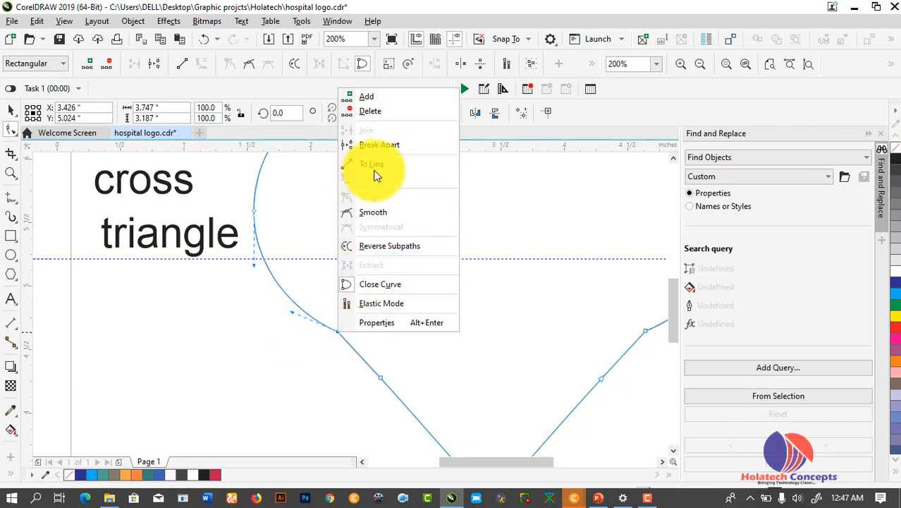
pyautogui.click(400, 285)
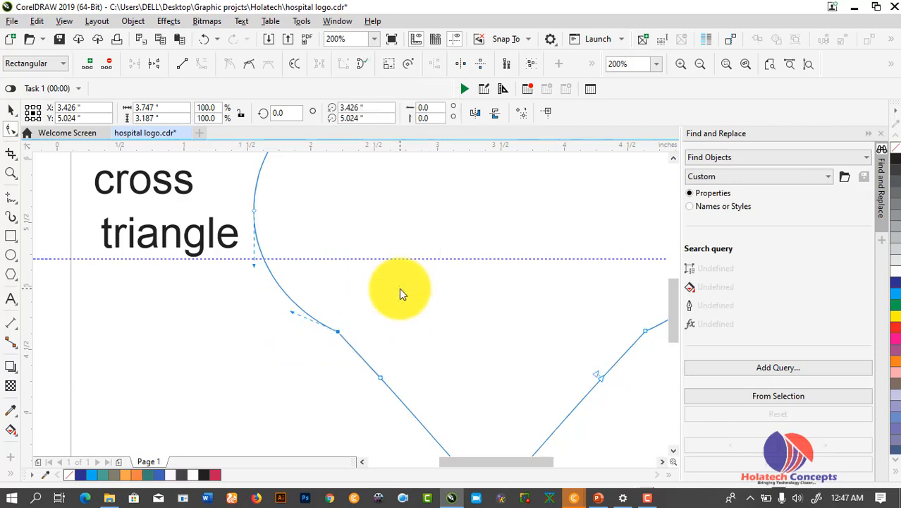
pyautogui.moveTo(337, 332); pyautogui.dragTo(327, 340)
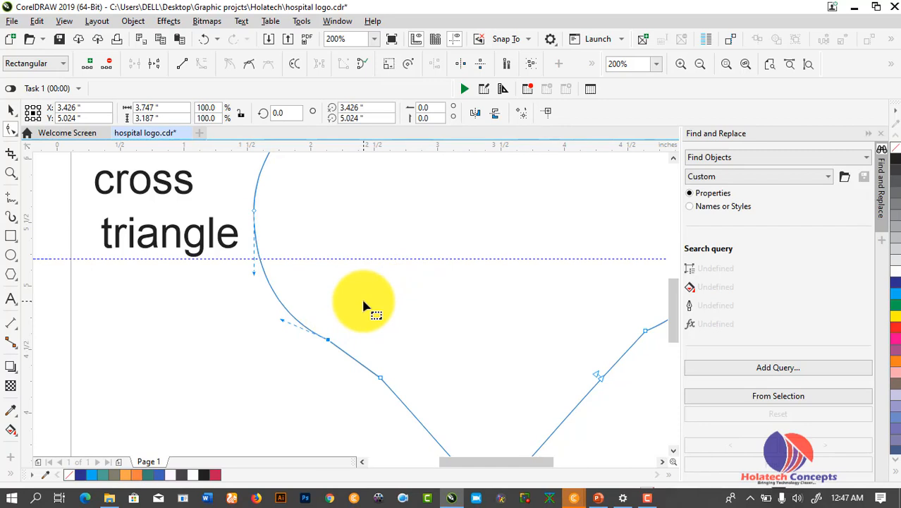
pyautogui.press('space')
pyautogui.scroll(-1, 402, 298)
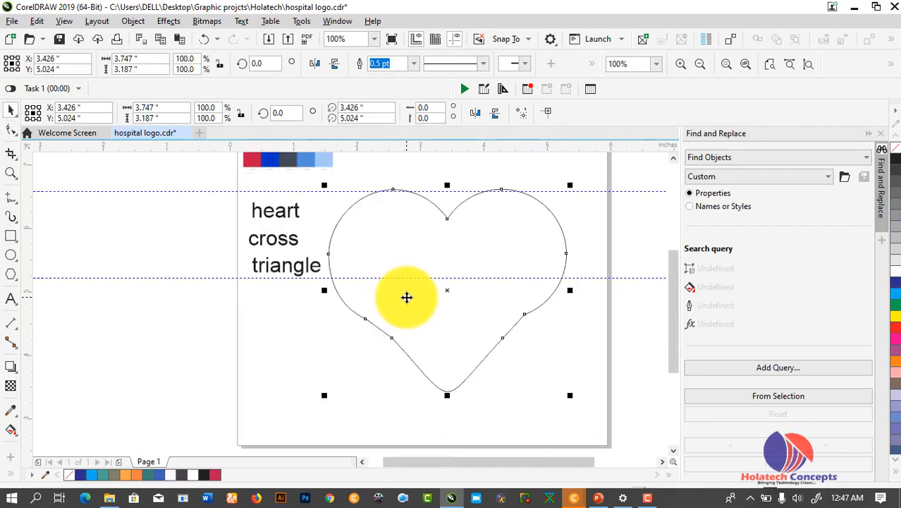
# Scale the heart to 78% (2.924 × 2.486 in) and nudge it up and left
pyautogui.click(545, 342)
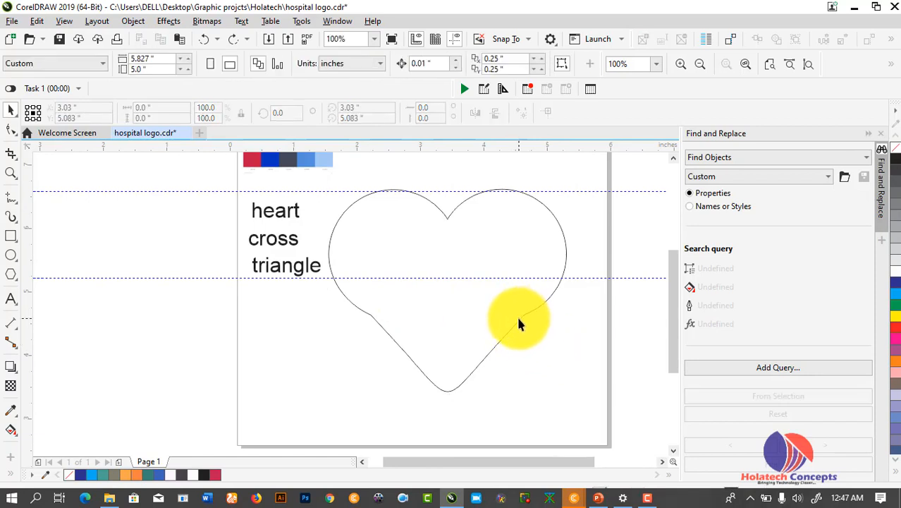
pyautogui.click(466, 374)
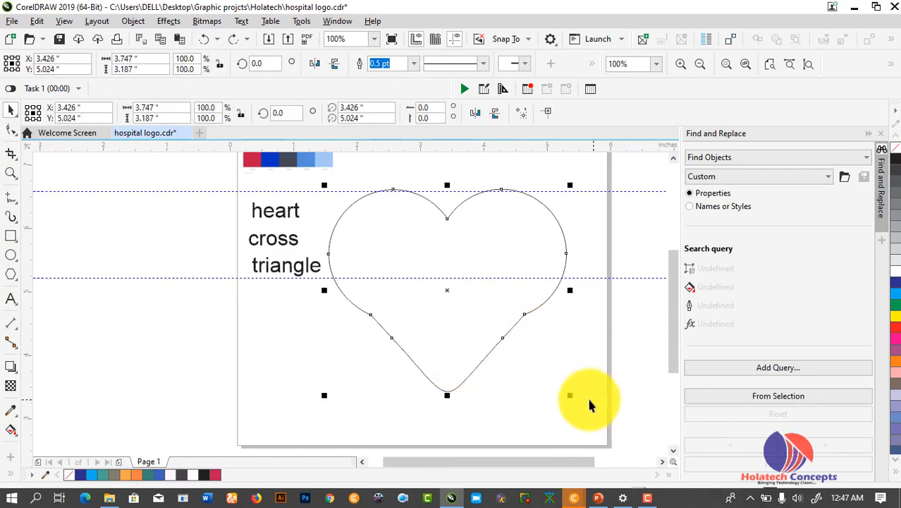
pyautogui.moveTo(572, 396); pyautogui.dragTo(543, 372)
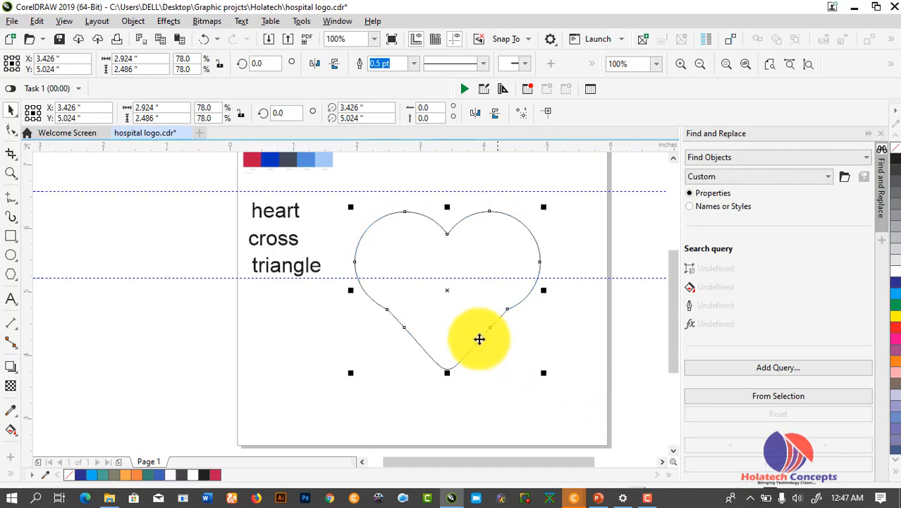
pyautogui.moveTo(450, 293); pyautogui.dragTo(443, 287)
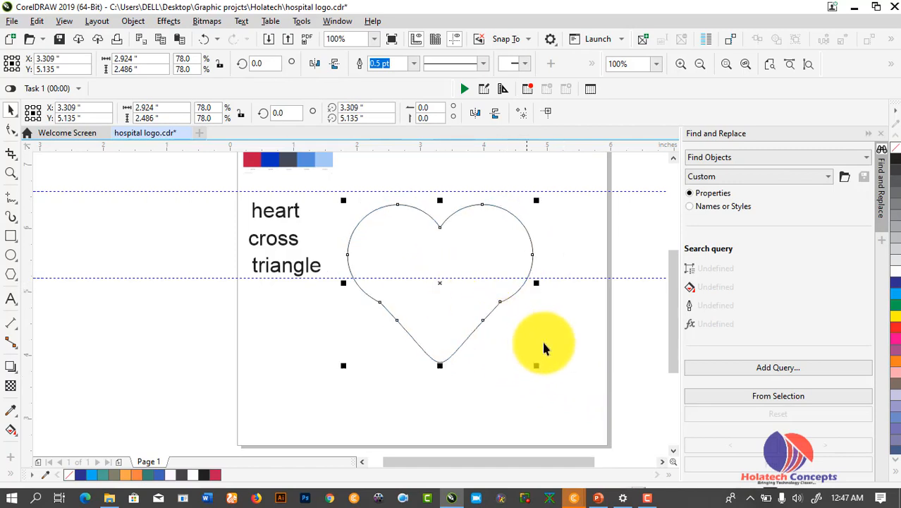
pyautogui.click(544, 347)
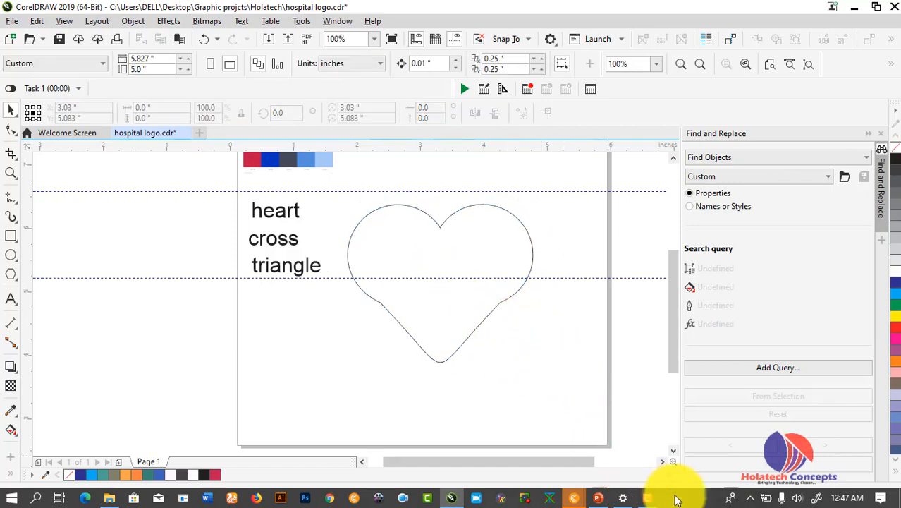
pyautogui.click(646, 498)
pyautogui.click(838, 463)
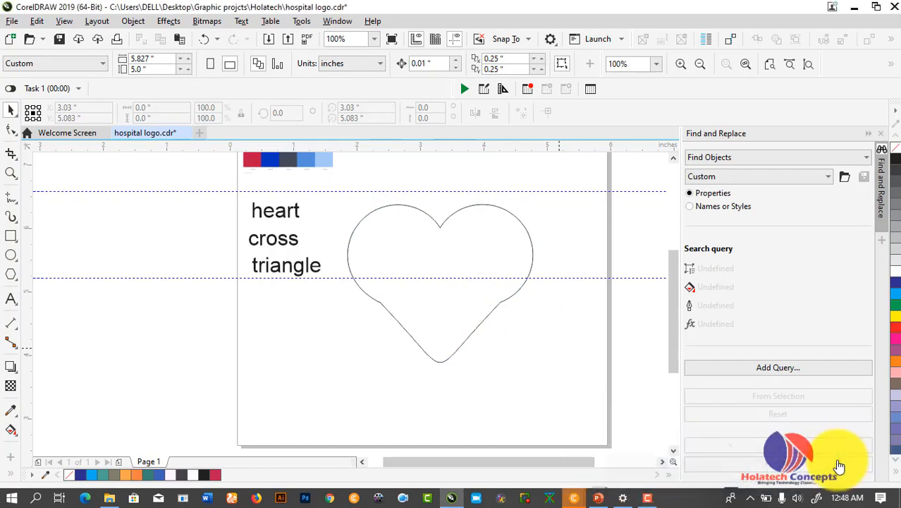
# Set the heart's outline width to 4.0 pt
pyautogui.click(369, 296)
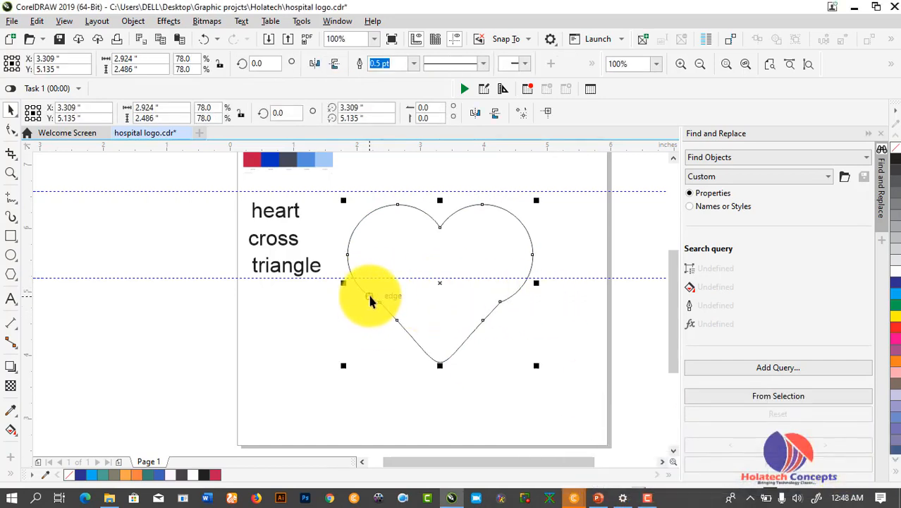
pyautogui.click(413, 64)
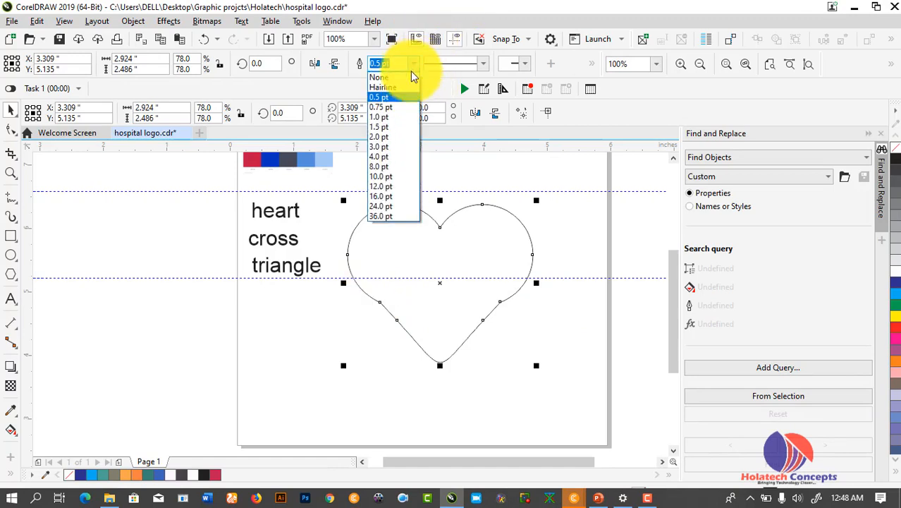
pyautogui.click(386, 156)
pyautogui.click(535, 330)
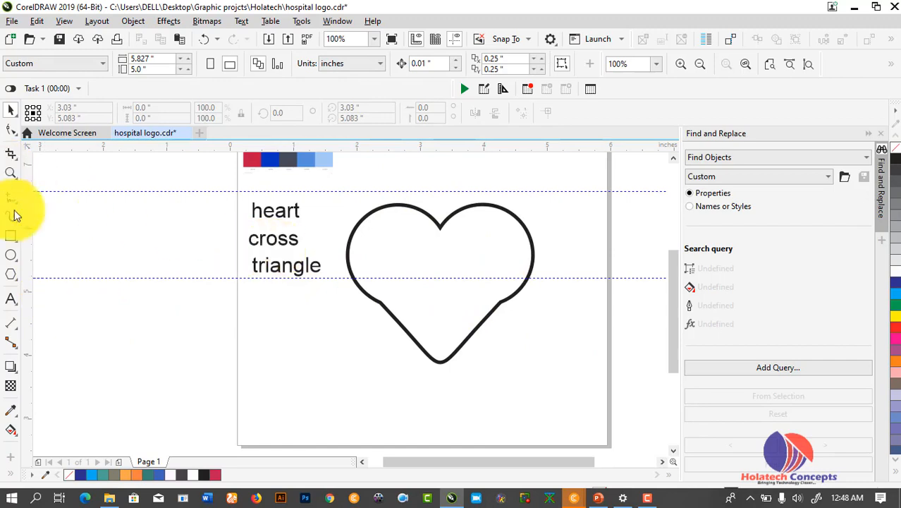
# Draw a horizontal bar and a taller vertical bar crossing it as rectangles
pyautogui.click(11, 236)
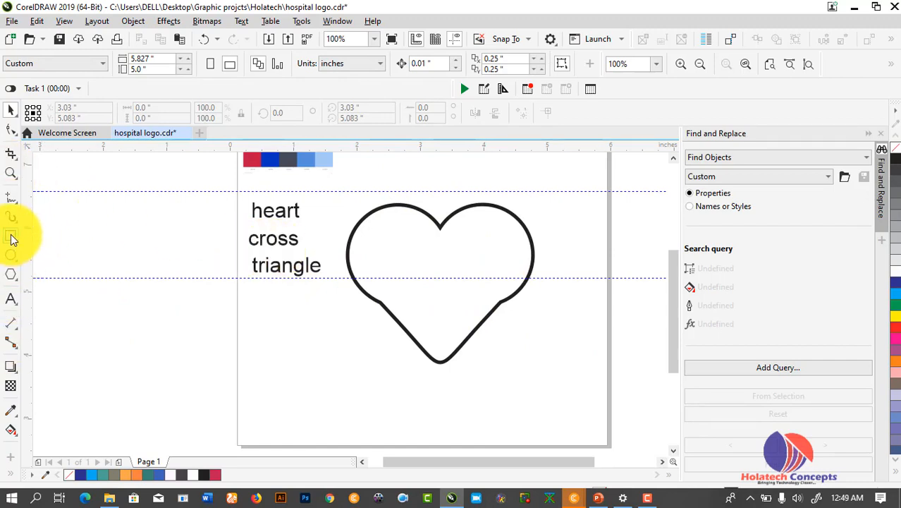
pyautogui.moveTo(253, 297); pyautogui.dragTo(357, 317)
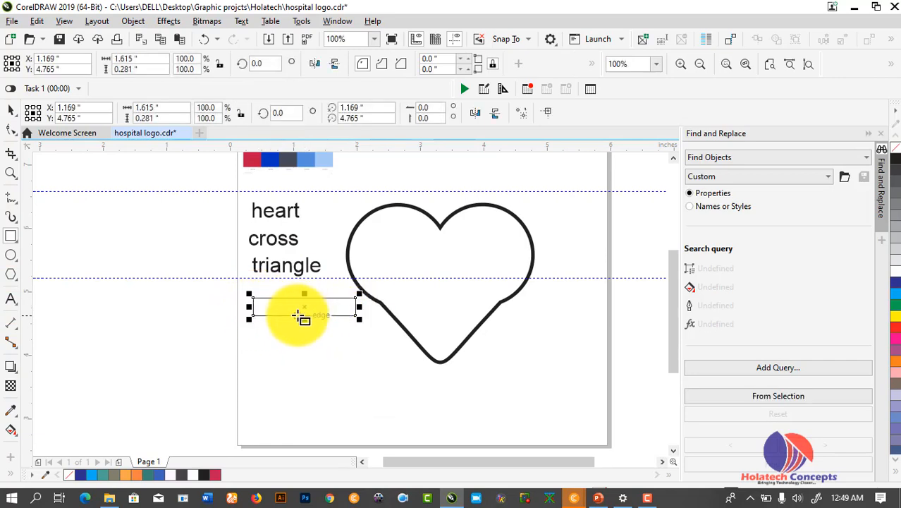
pyautogui.moveTo(296, 316); pyautogui.dragTo(318, 396)
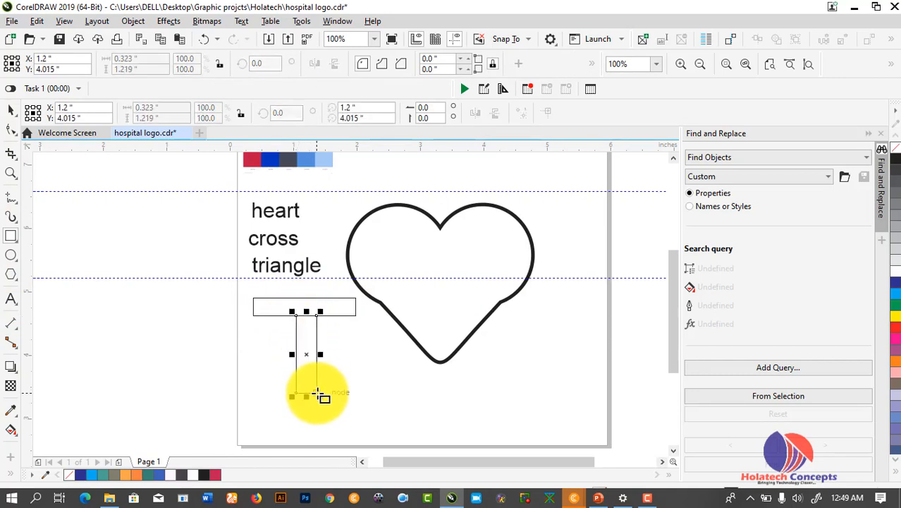
pyautogui.click(9, 113)
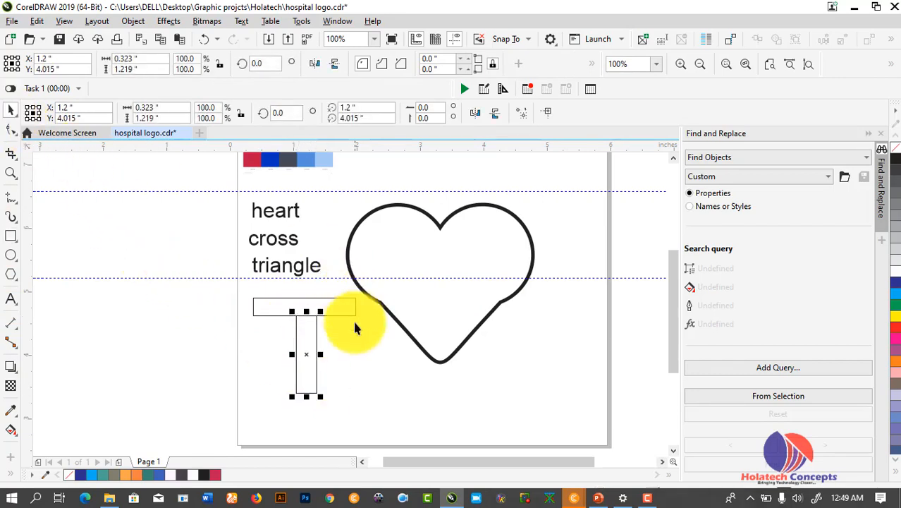
pyautogui.moveTo(307, 311); pyautogui.dragTo(307, 270)
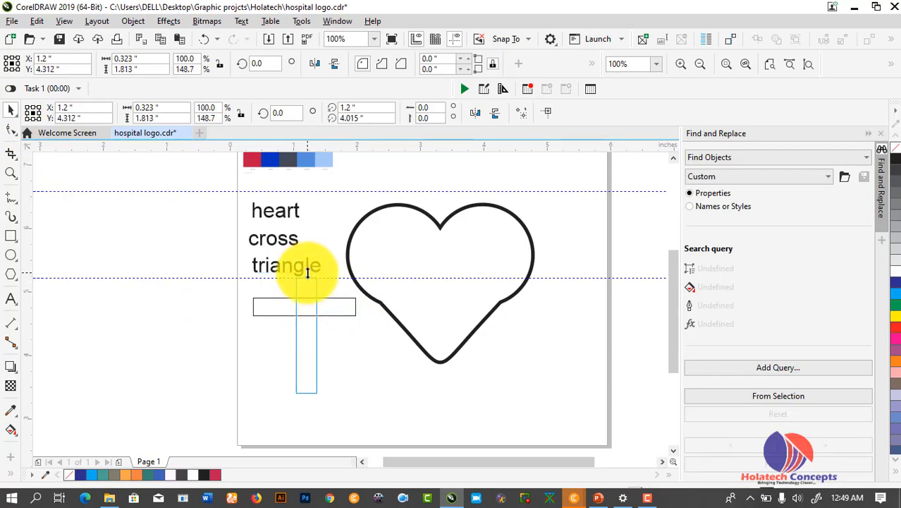
pyautogui.moveTo(307, 273); pyautogui.dragTo(308, 273)
# Select both bars, reposition them together, and weld them into one cross
pyautogui.click(331, 326)
pyautogui.click(334, 316)
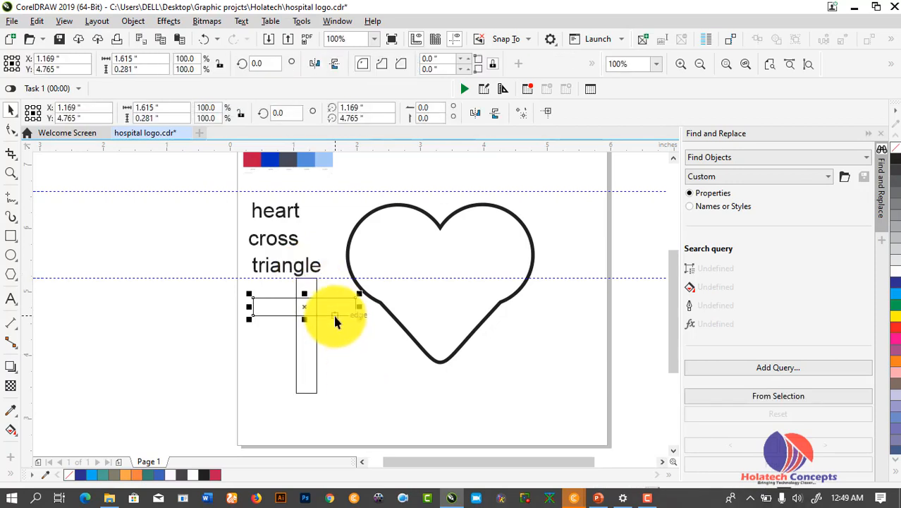
pyautogui.keyDown('shift'); pyautogui.click(318, 344); pyautogui.keyUp('shift')
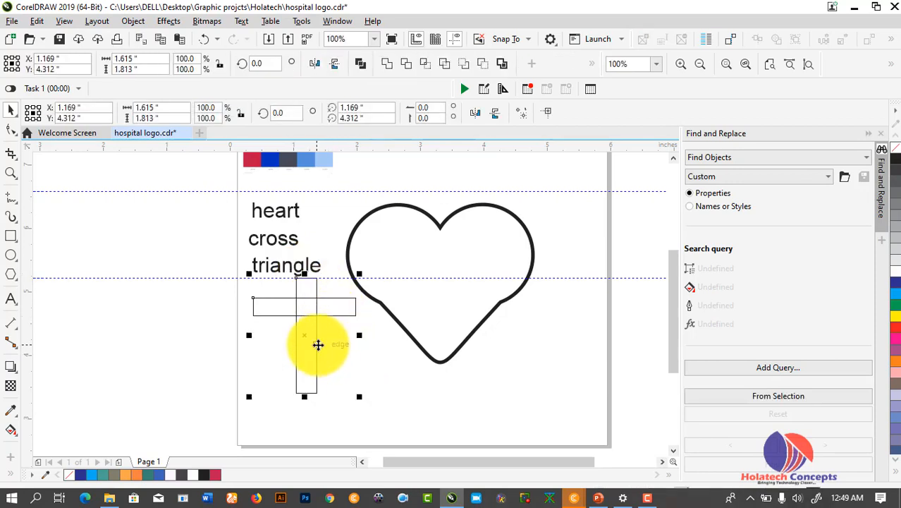
pyautogui.hotkey('ctrl', 'r')
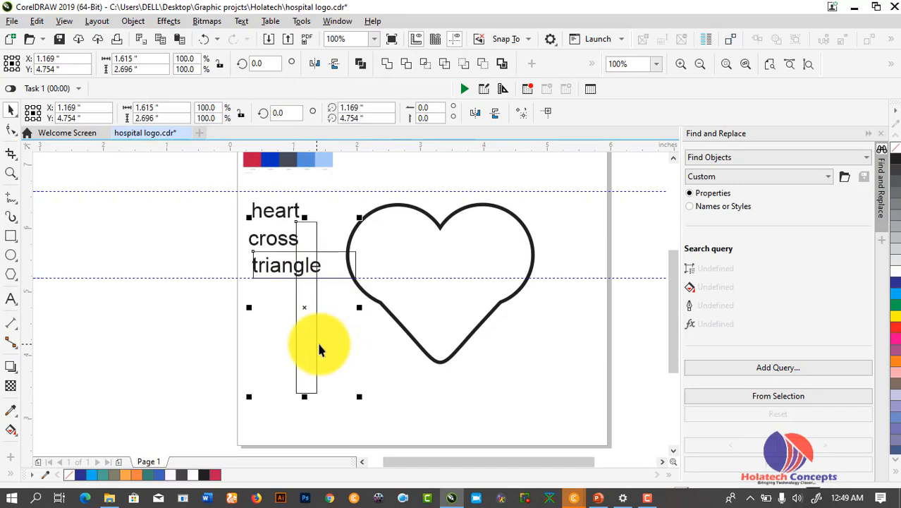
pyautogui.hotkey('ctrl', 'z')
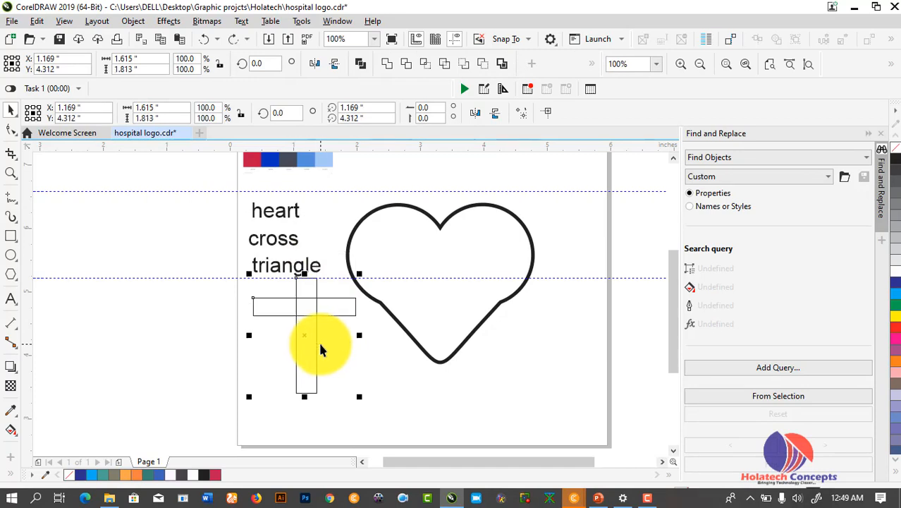
pyautogui.hotkey('ctrl', 'e')
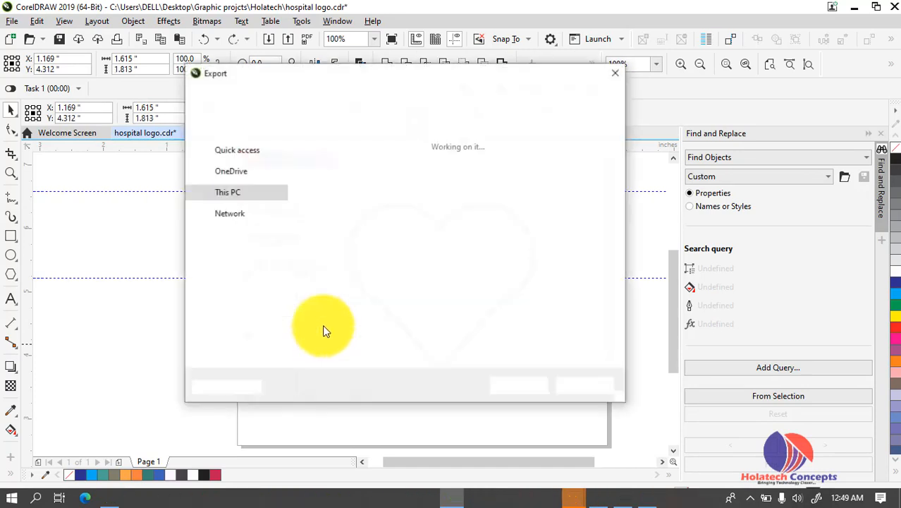
pyautogui.click(622, 72)
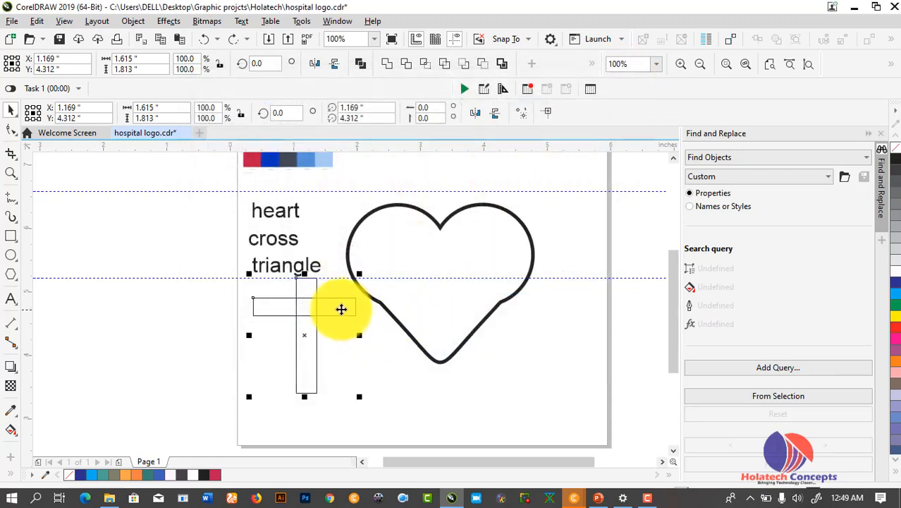
pyautogui.moveTo(328, 309); pyautogui.dragTo(345, 335)
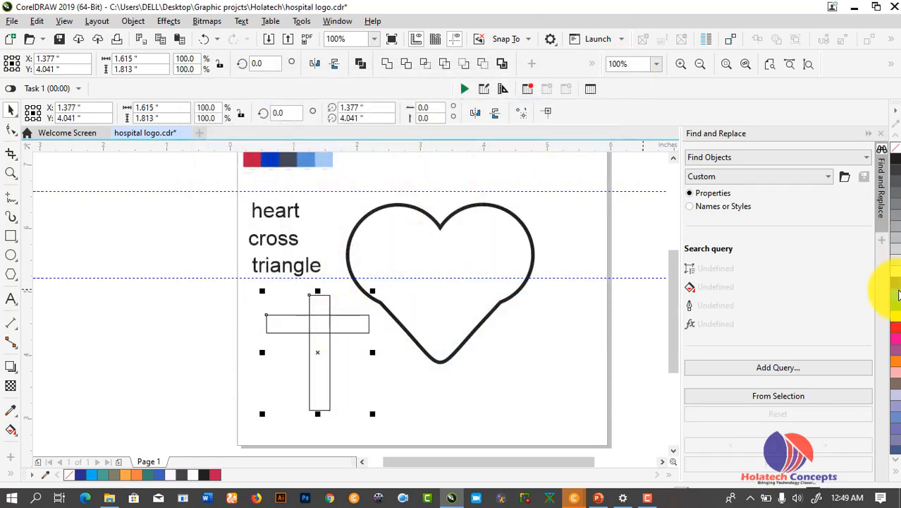
pyautogui.click(388, 63)
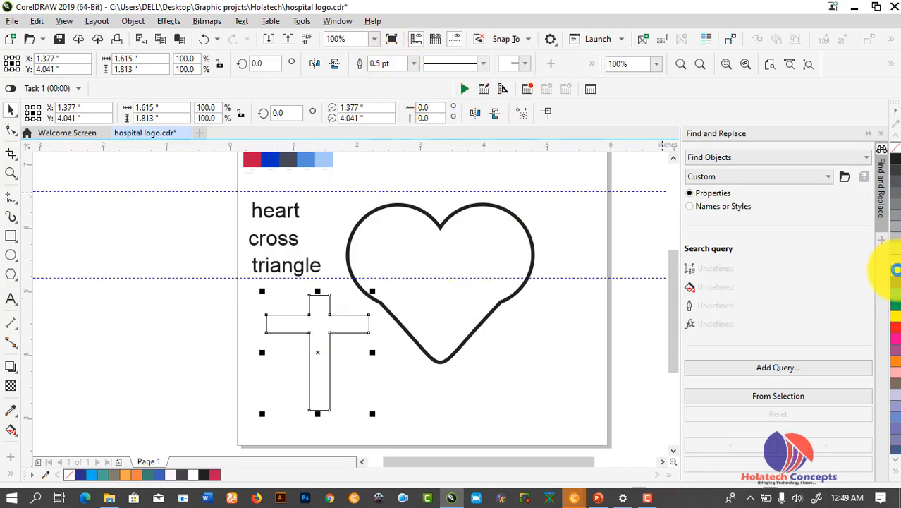
# Undo a stray blue fill and move the unfilled cross to the right of the heart
pyautogui.click(896, 282)
pyautogui.click(384, 390)
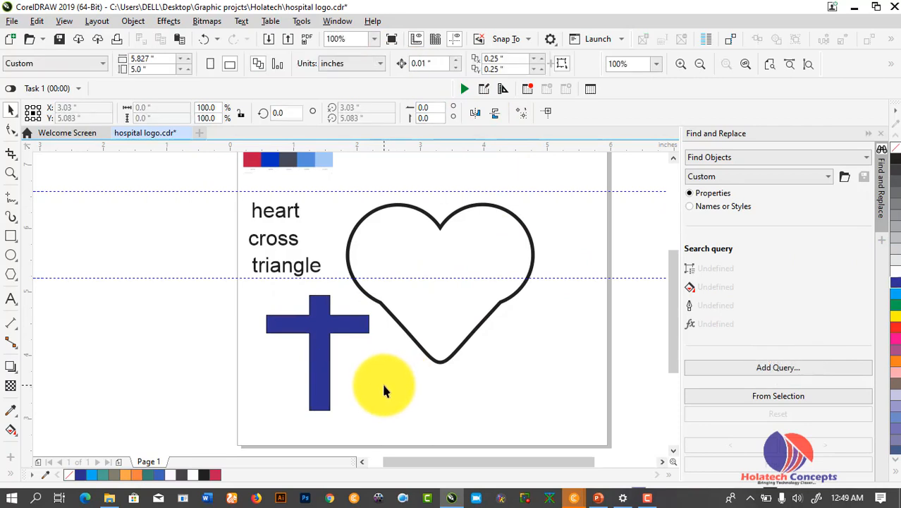
pyautogui.hotkey('ctrl', 'z')
pyautogui.click(355, 350)
pyautogui.moveTo(331, 328); pyautogui.dragTo(589, 268)
pyautogui.click(554, 352)
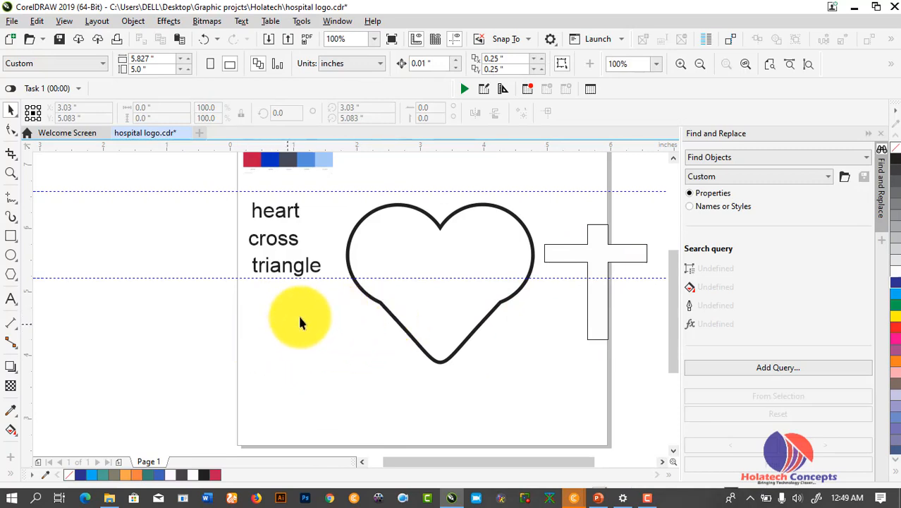
# Draw a circle and move and shrink it to fit inside the heart
pyautogui.click(12, 255)
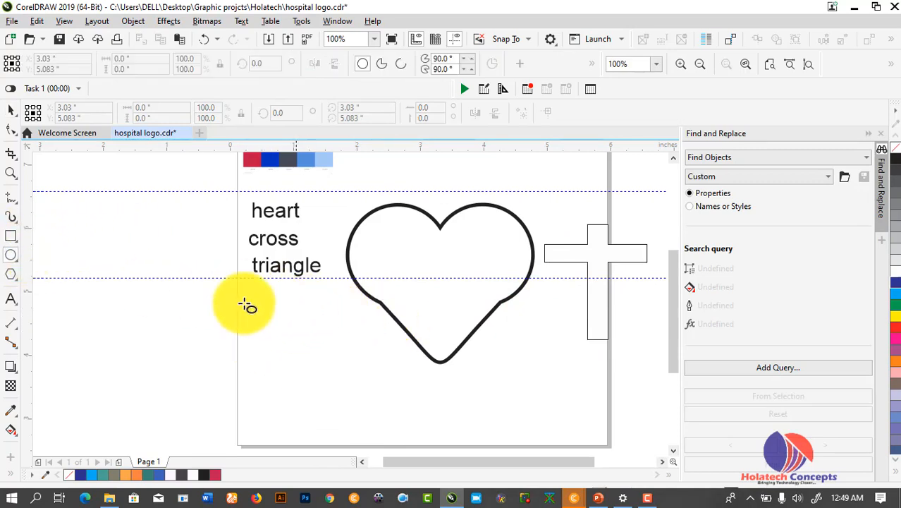
pyautogui.moveTo(280, 302)
pyautogui.mouseDown()
pyautogui.moveTo(344, 368)
pyautogui.moveTo(373, 383)
pyautogui.moveTo(358, 377)
pyautogui.moveTo(406, 428)
pyautogui.mouseUp()
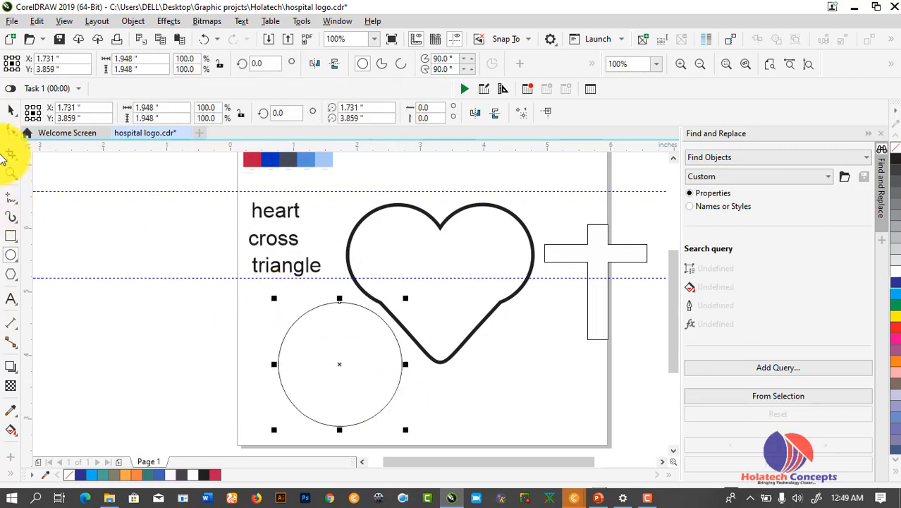
pyautogui.moveTo(341, 357); pyautogui.dragTo(435, 283)
pyautogui.moveTo(505, 348); pyautogui.dragTo(496, 328)
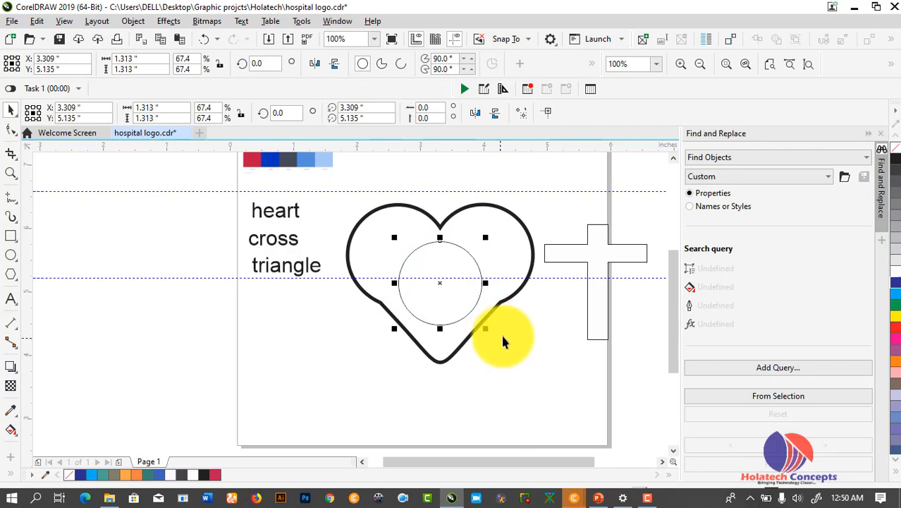
pyautogui.click(513, 340)
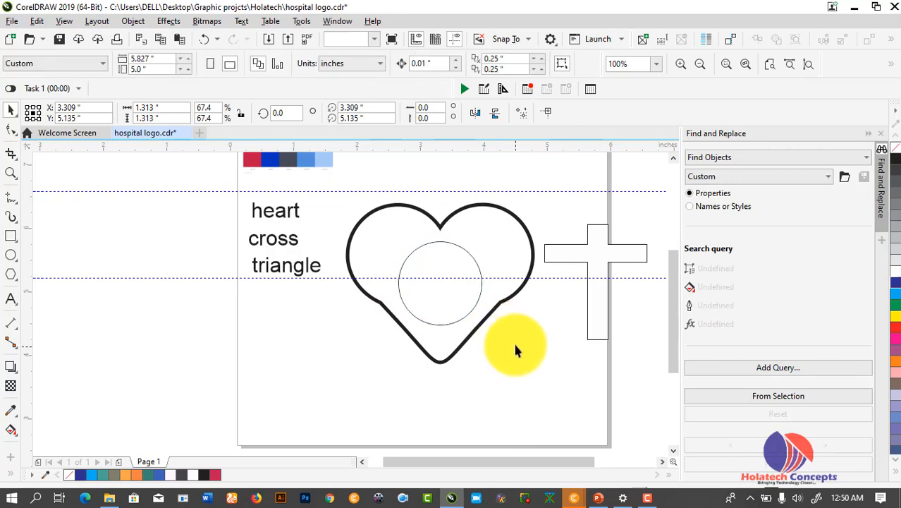
# Zoom in on the heart and enlarge the circle to about 1.511 inches around its centre
pyautogui.click(10, 173)
pyautogui.moveTo(337, 191); pyautogui.dragTo(547, 362)
pyautogui.click(16, 113)
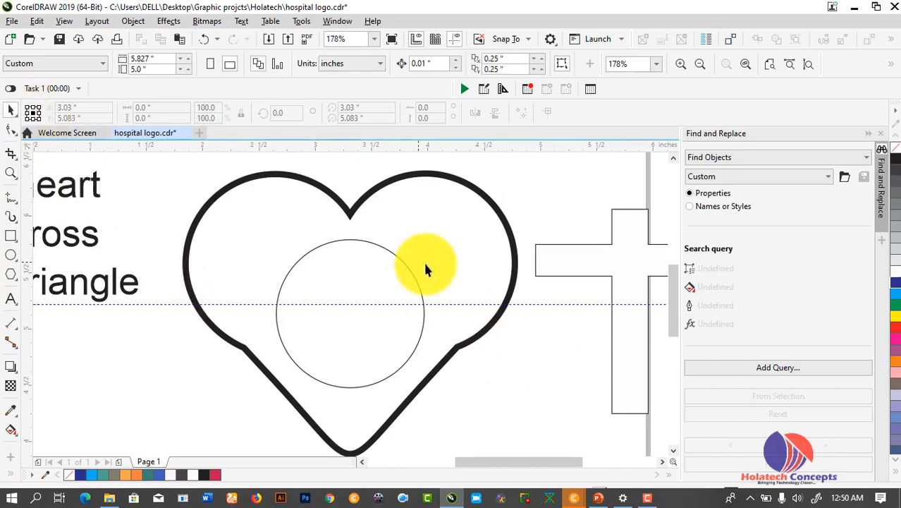
pyautogui.click(410, 268)
pyautogui.moveTo(427, 235); pyautogui.dragTo(438, 218)
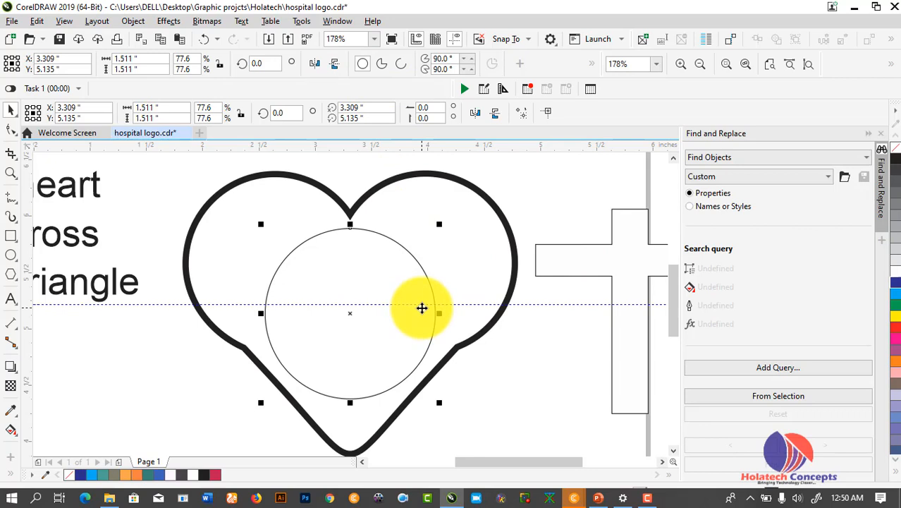
# Give the circle a 4.0 pt outline, drawn behind fill and scaled with the object
pyautogui.press('F12')
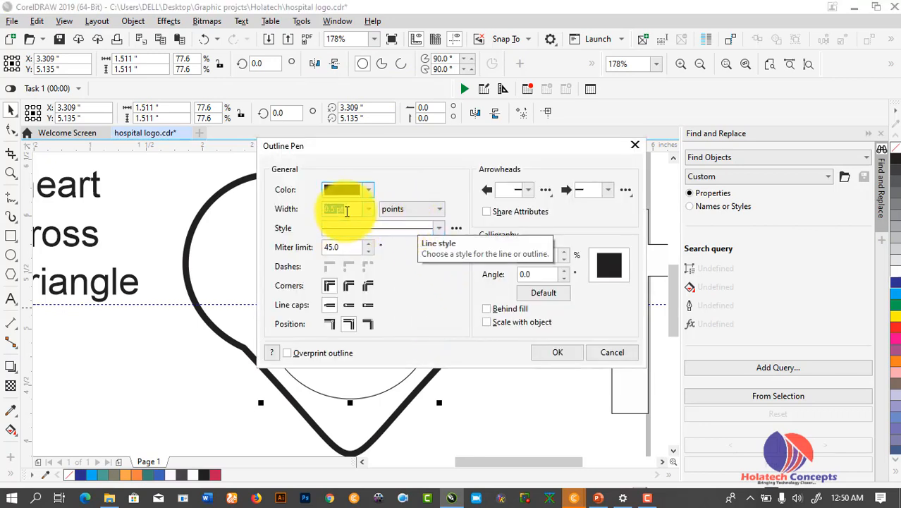
pyautogui.click(369, 210)
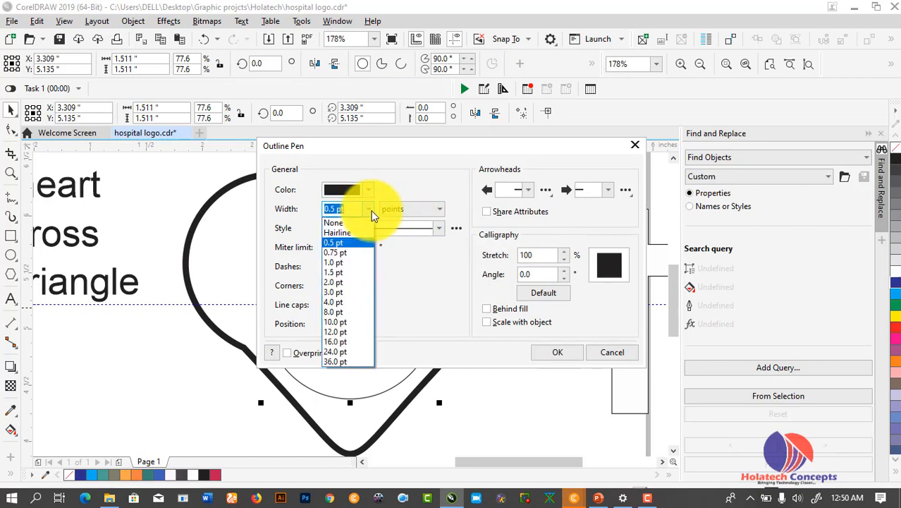
pyautogui.click(345, 302)
pyautogui.click(492, 308)
pyautogui.click(490, 320)
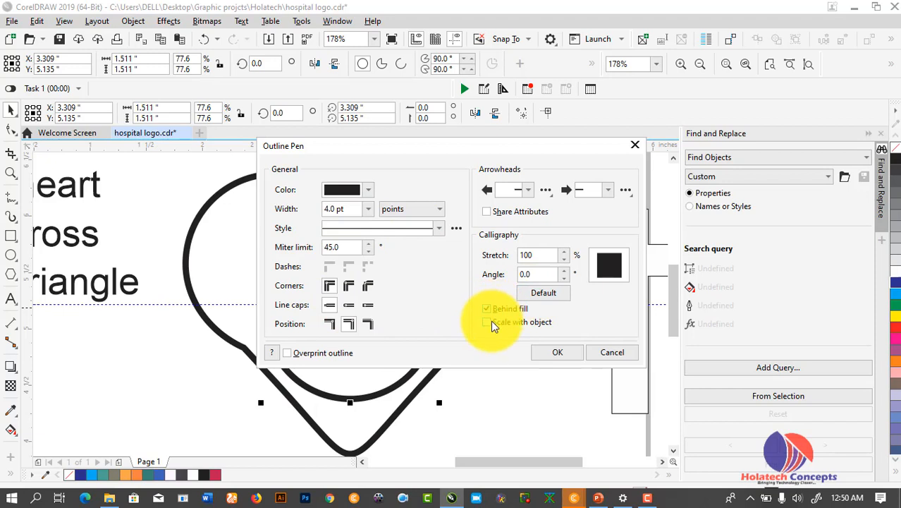
pyautogui.click(556, 352)
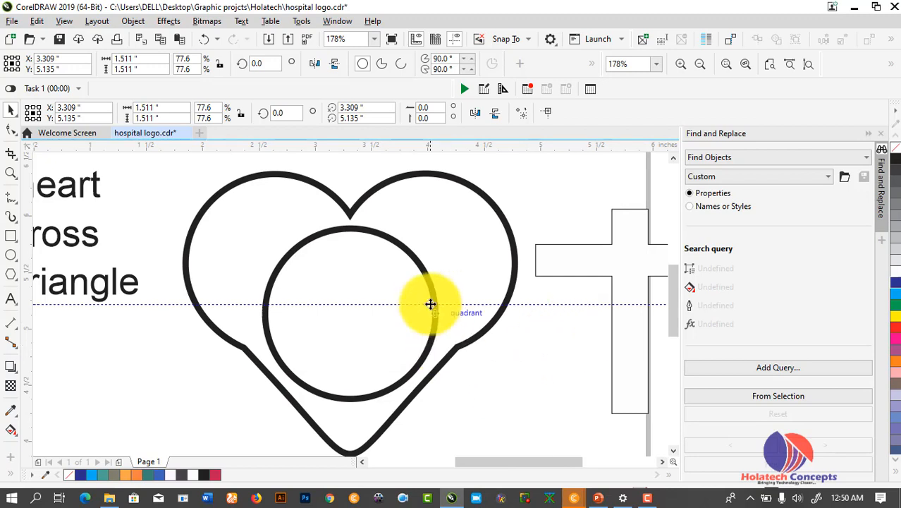
pyautogui.click(543, 421)
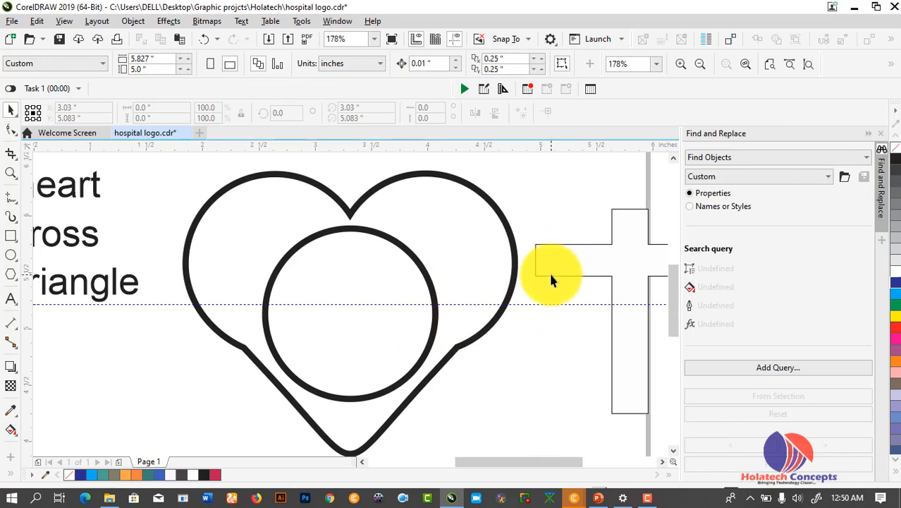
# Fill the inner circle solid black
pyautogui.click(421, 280)
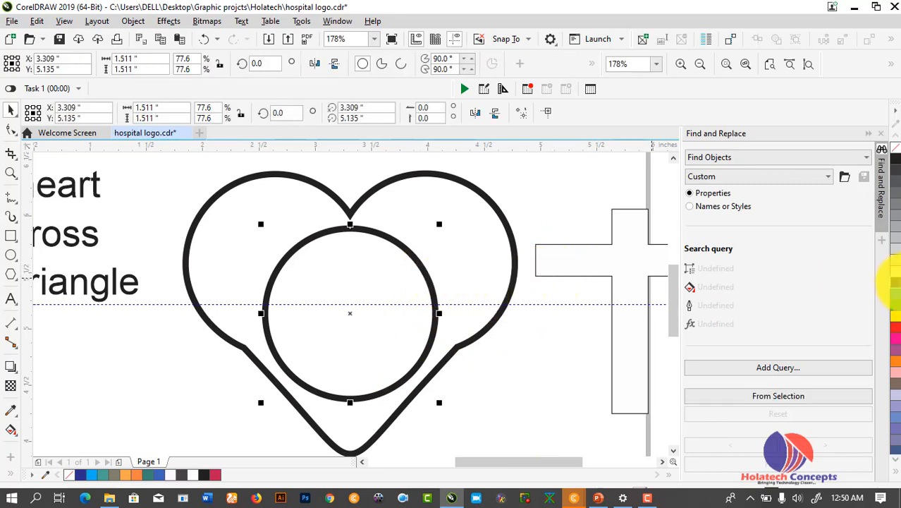
pyautogui.click(896, 162)
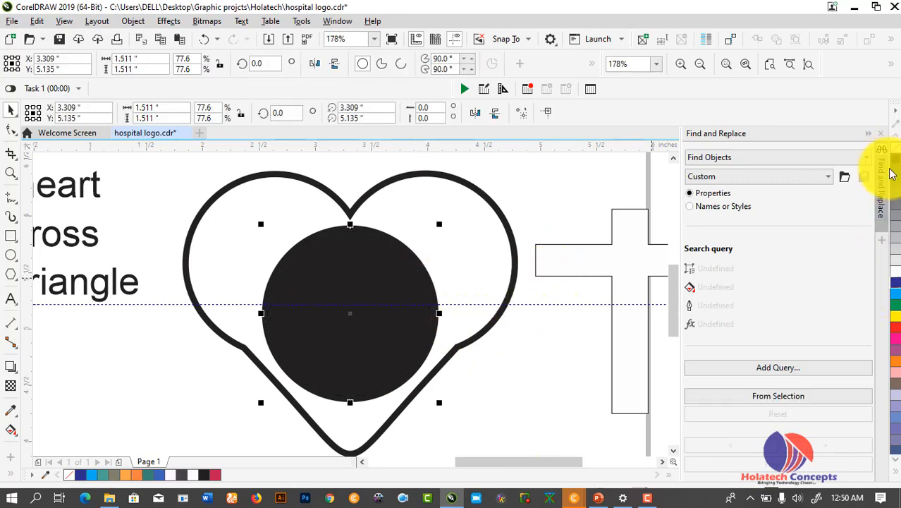
pyautogui.click(513, 365)
# Carry the cross over the black circle and drop it onto the circle
pyautogui.click(582, 267)
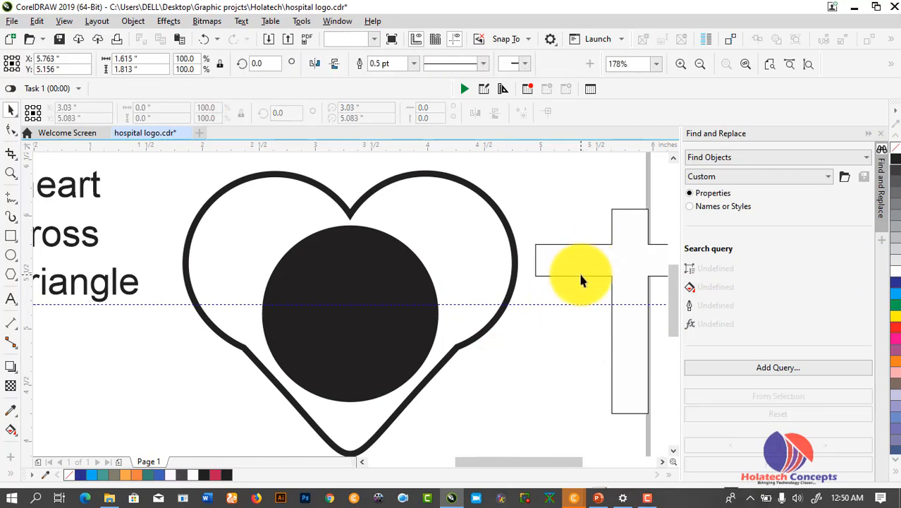
pyautogui.moveTo(580, 272); pyautogui.dragTo(426, 305)
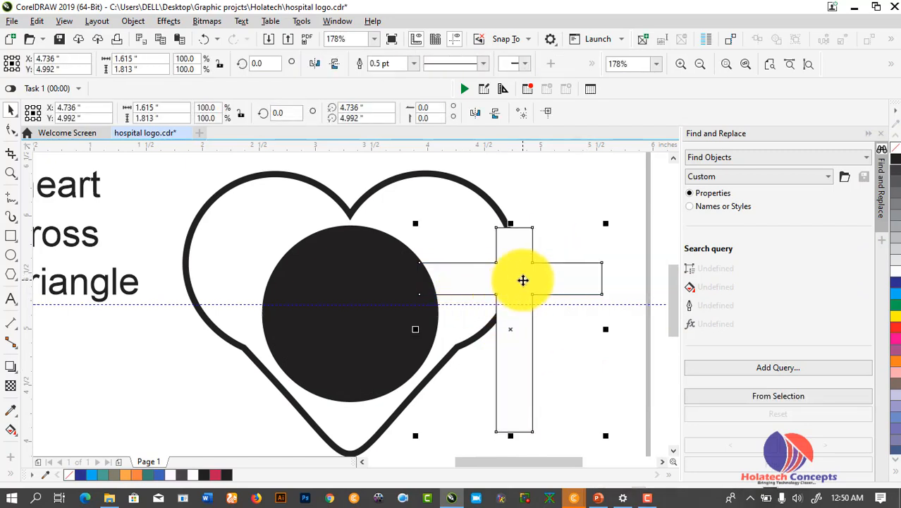
pyautogui.moveTo(523, 280); pyautogui.dragTo(552, 280)
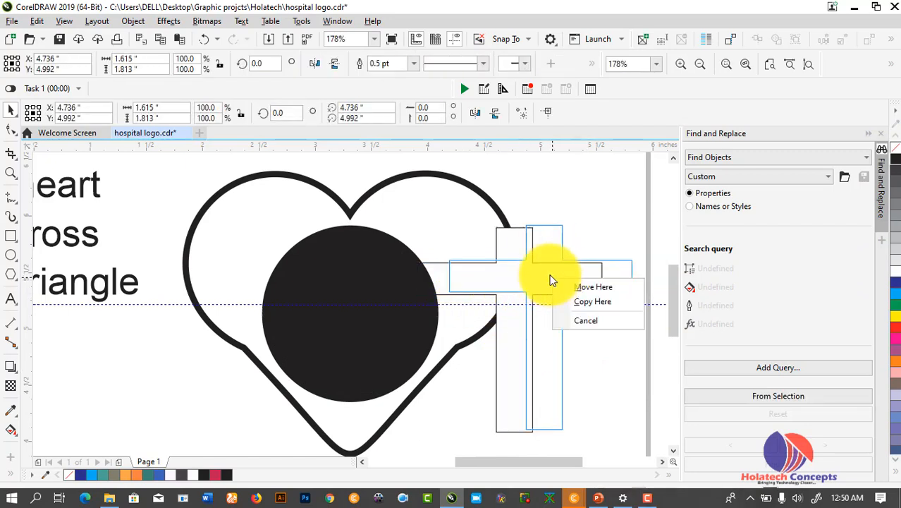
pyautogui.click(528, 256)
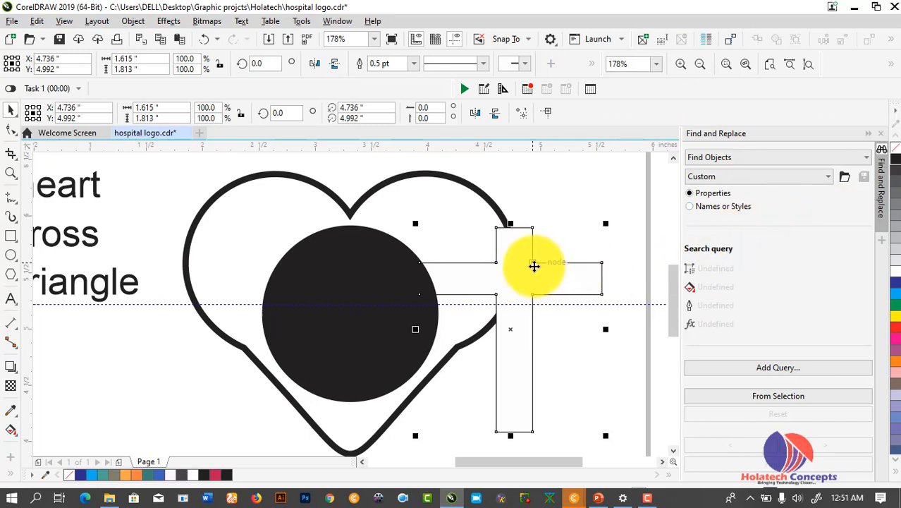
pyautogui.moveTo(534, 266); pyautogui.dragTo(356, 280)
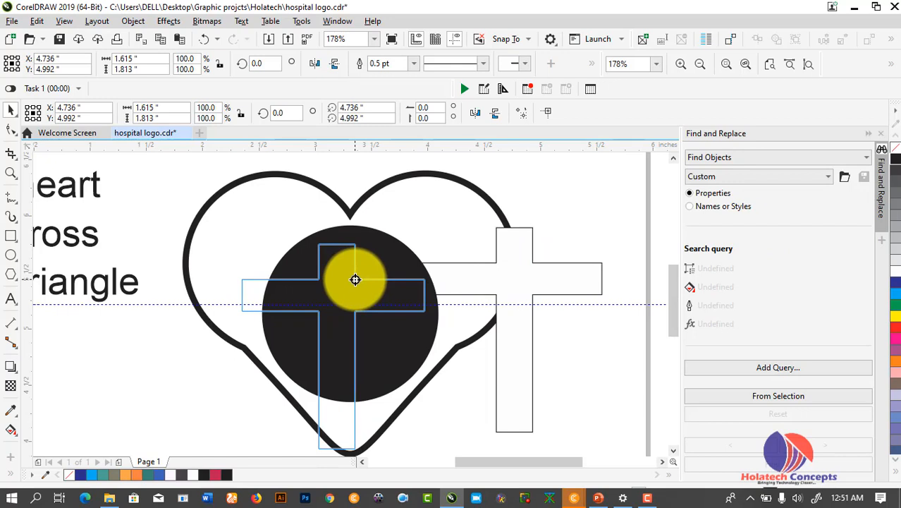
pyautogui.moveTo(356, 279); pyautogui.dragTo(355, 279)
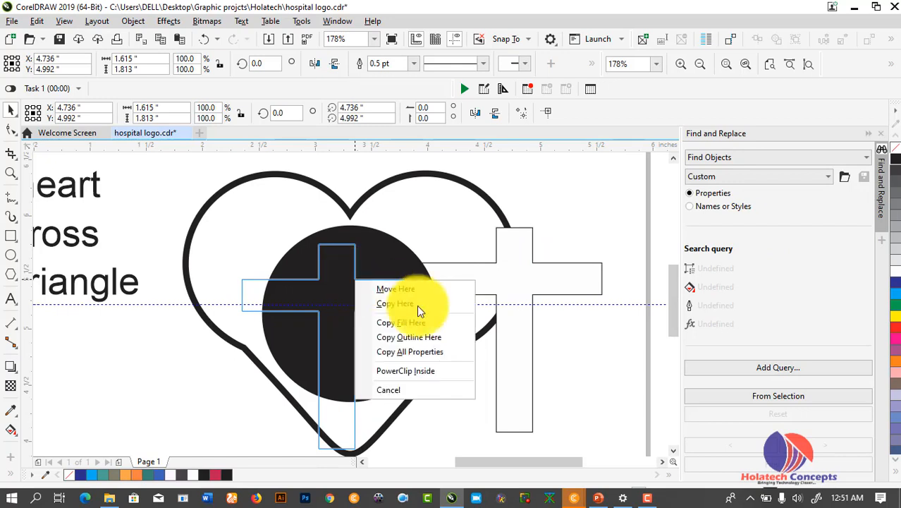
# Clip the cross inside the black circle, then shrink and reposition it there
pyautogui.click(419, 379)
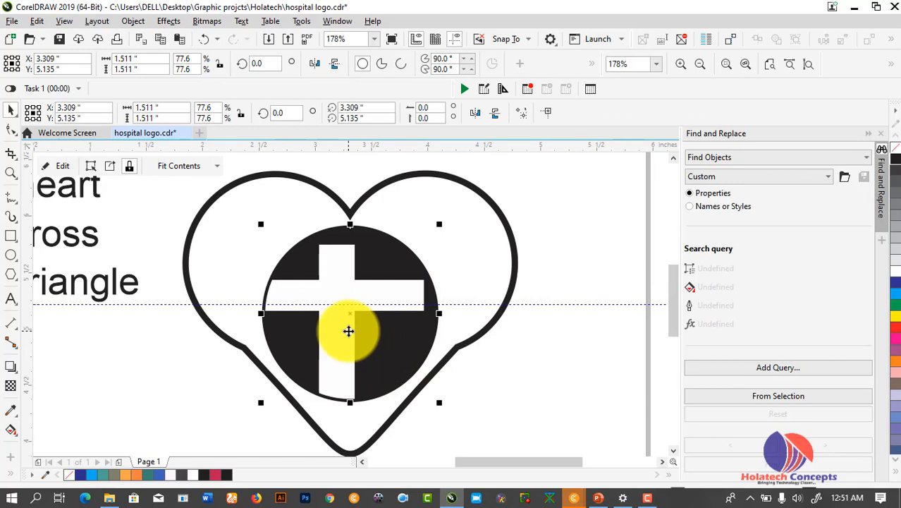
pyautogui.doubleClick(349, 279)
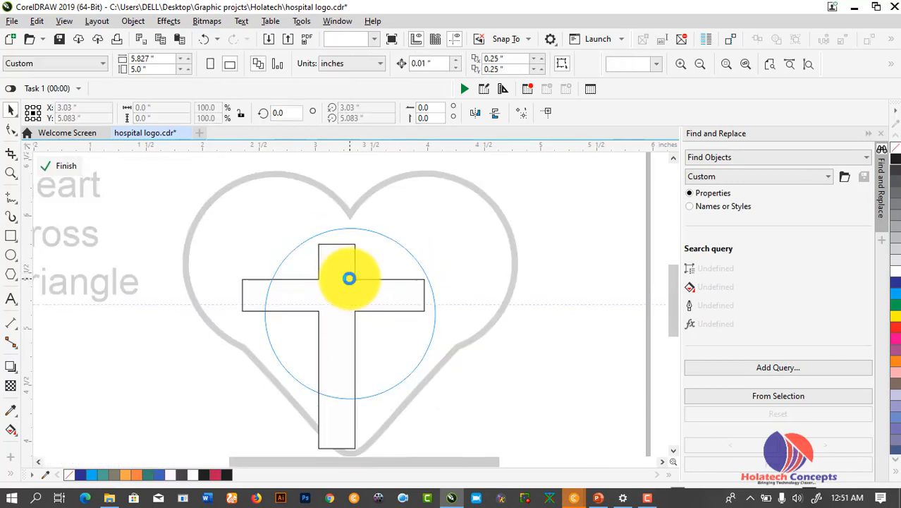
pyautogui.click(348, 315)
pyautogui.moveTo(428, 452); pyautogui.dragTo(419, 423)
pyautogui.moveTo(342, 379); pyautogui.dragTo(355, 333)
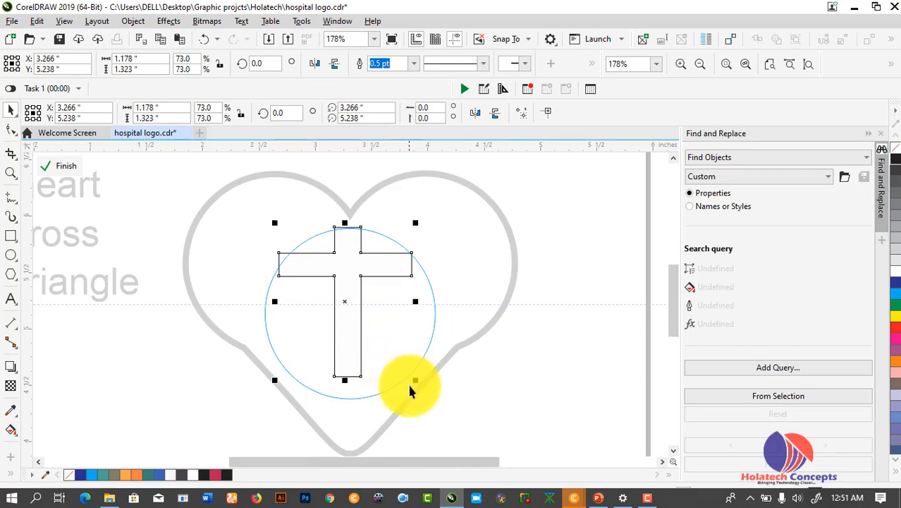
pyautogui.keyDown('ctrl'); pyautogui.click(508, 395); pyautogui.keyUp('ctrl')
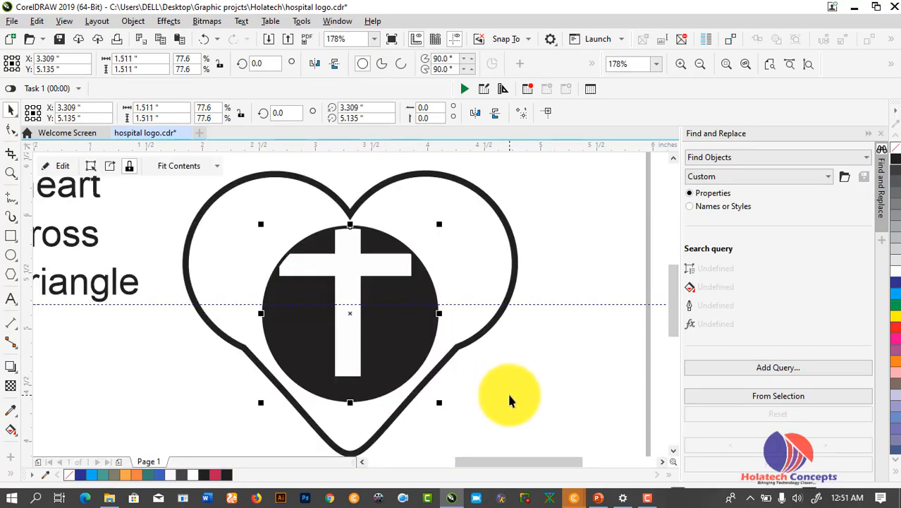
# Scale the clipped cross to 60% and centre it within the black circle
pyautogui.keyDown('ctrl'); pyautogui.click(344, 289); pyautogui.keyUp('ctrl')
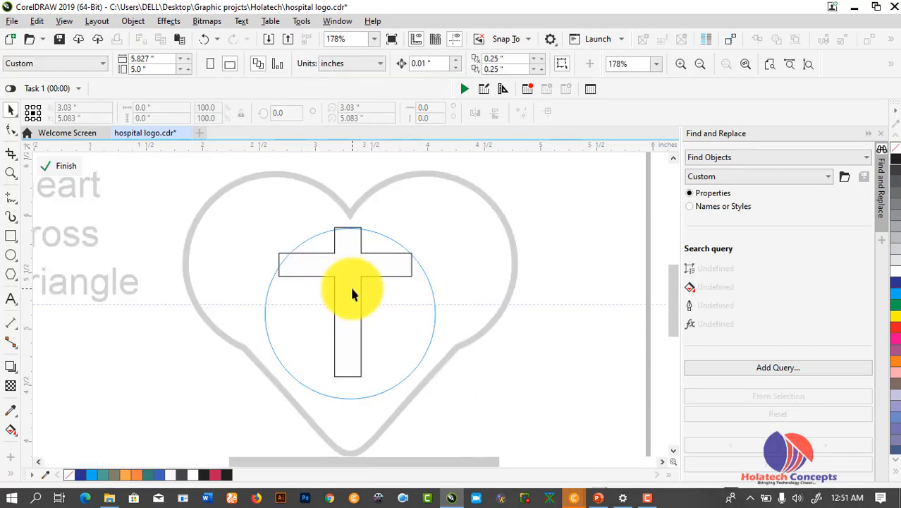
pyautogui.moveTo(353, 293); pyautogui.dragTo(354, 318)
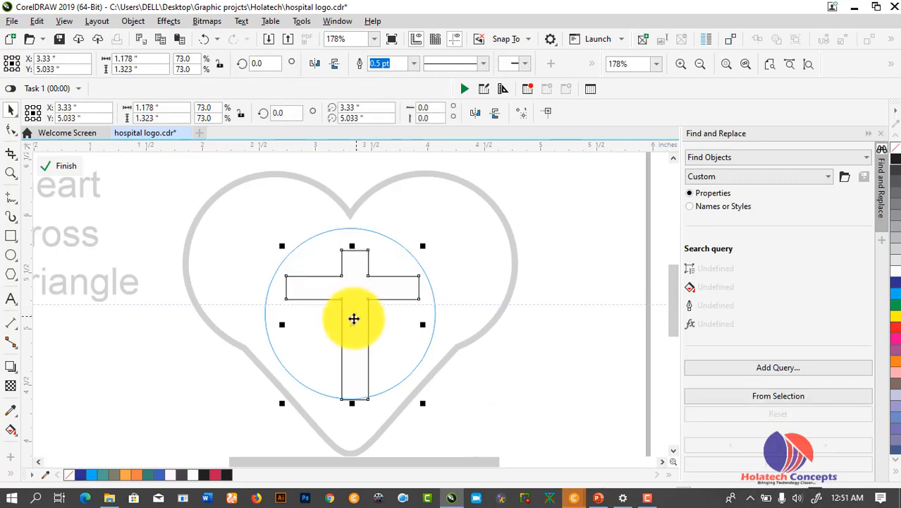
pyautogui.moveTo(423, 403); pyautogui.dragTo(412, 390)
pyautogui.moveTo(357, 354); pyautogui.dragTo(345, 331)
pyautogui.press('Right')
pyautogui.keyDown('ctrl'); pyautogui.click(567, 354); pyautogui.keyUp('ctrl')
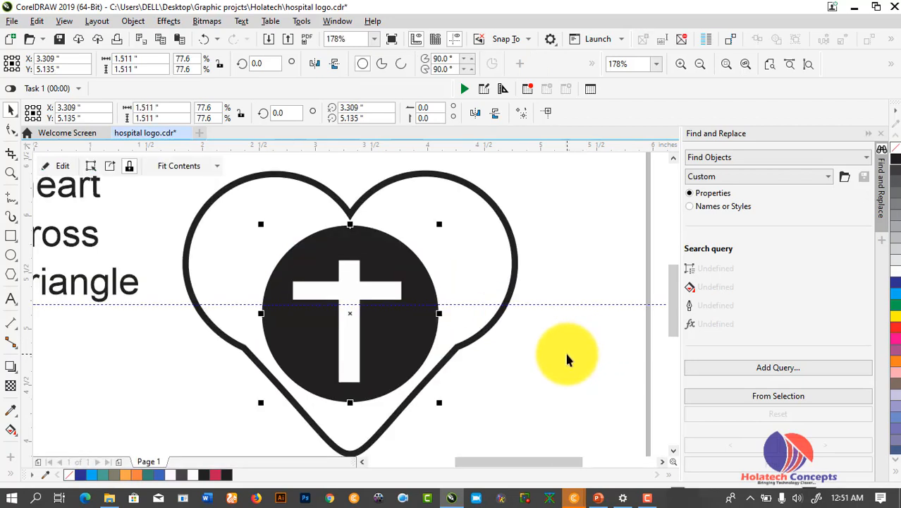
# Check the black circle with its white cross centred inside the heart
pyautogui.click(512, 386)
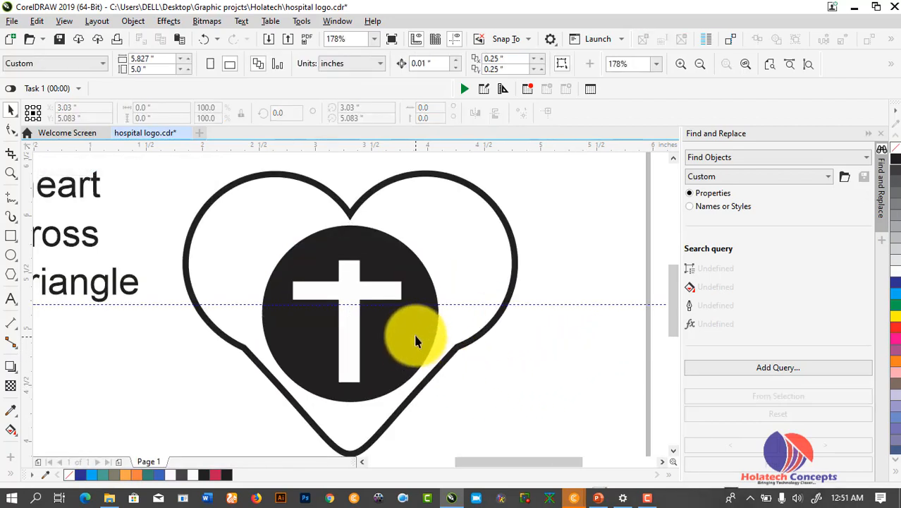
pyautogui.click(393, 347)
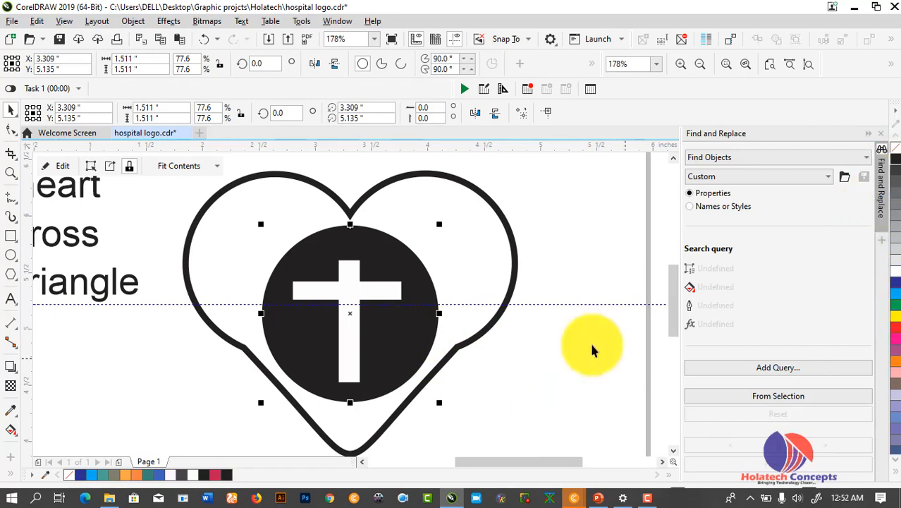
pyautogui.click(513, 375)
pyautogui.scroll(-3, 672, 311)
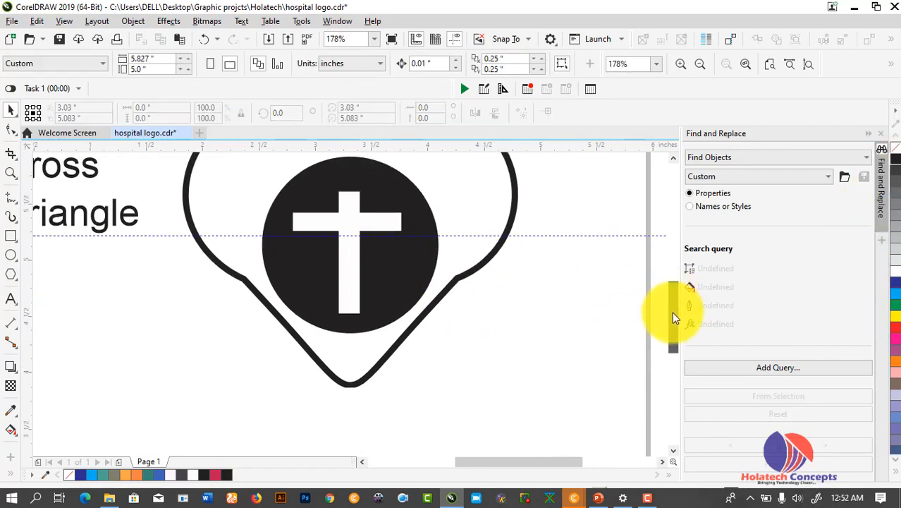
pyautogui.scroll(-4, 552, 317)
pyautogui.scroll(2, 553, 319)
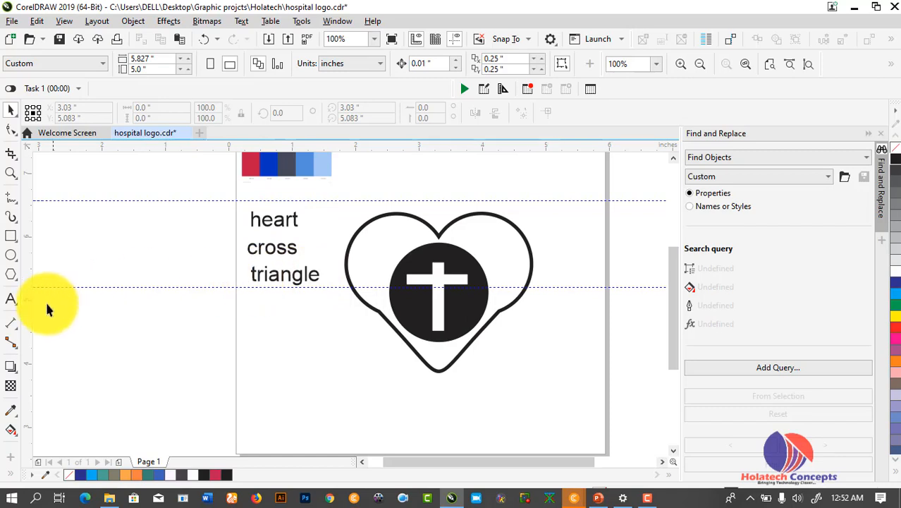
# Draw a polygon, reduce it to 3 sides, and enlarge the resulting triangle
pyautogui.click(15, 277)
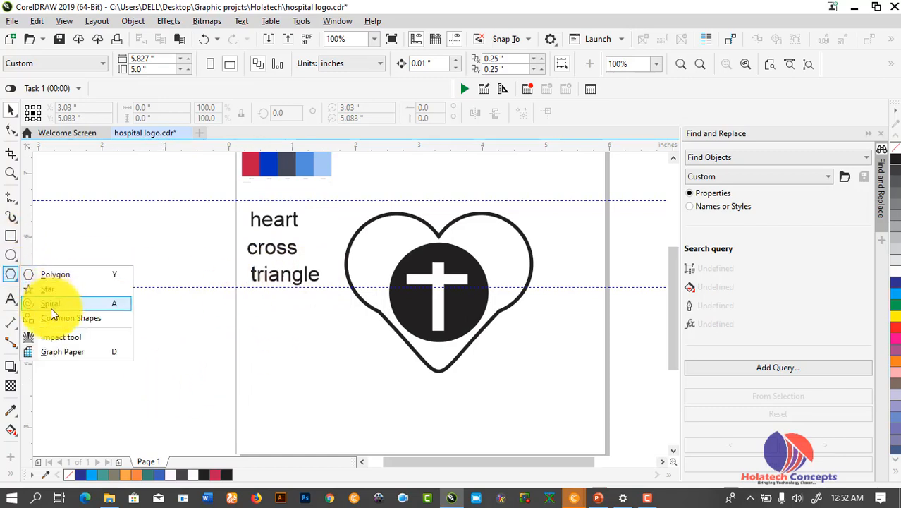
pyautogui.click(11, 274)
pyautogui.moveTo(268, 313); pyautogui.dragTo(372, 409)
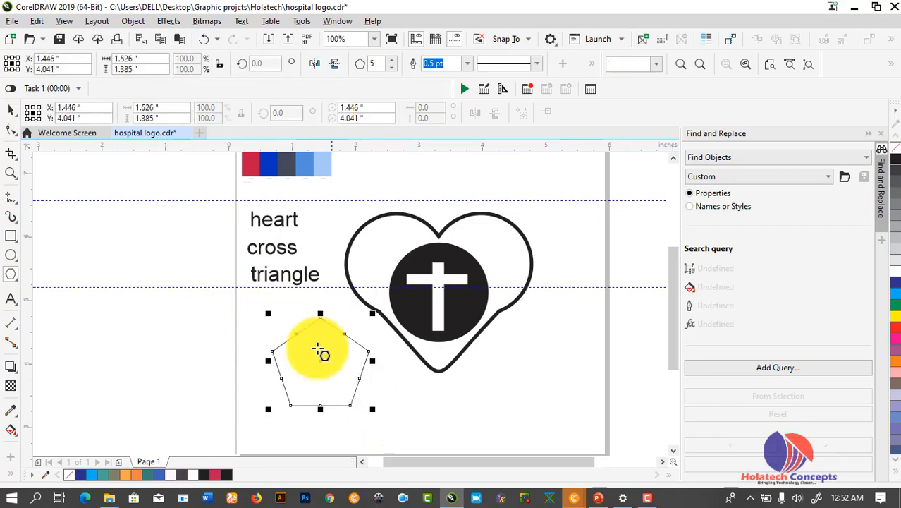
pyautogui.click(392, 67)
pyautogui.click(392, 68)
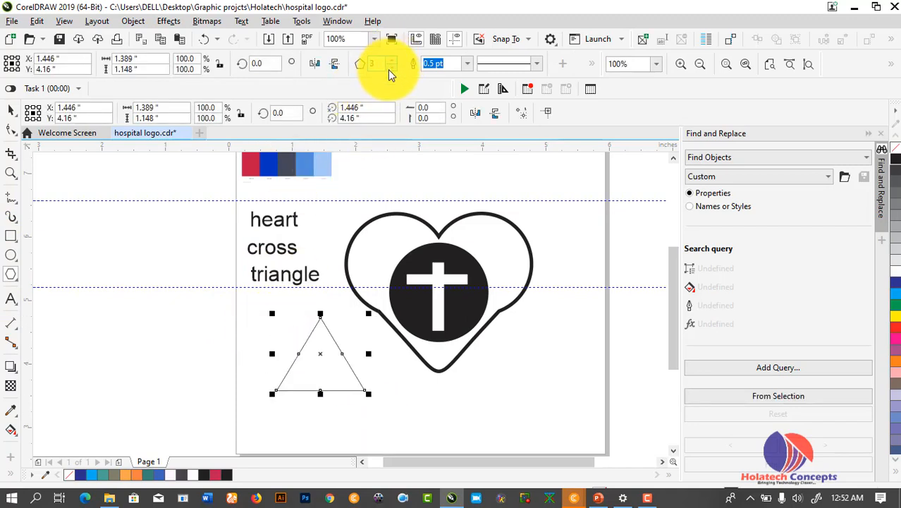
pyautogui.click(13, 114)
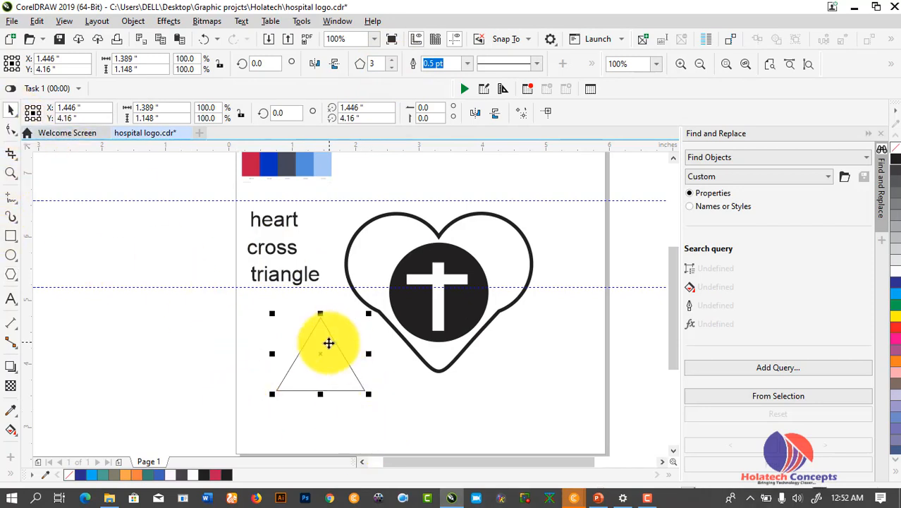
pyautogui.moveTo(372, 396); pyautogui.dragTo(164, 350)
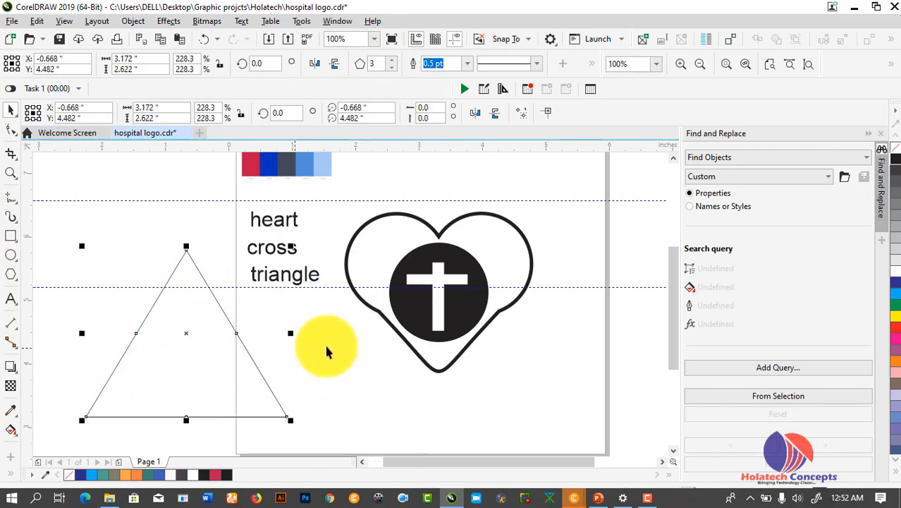
# Shrink the heart emblem to about 91% and shift it slightly down-left
pyautogui.click(435, 275)
pyautogui.click(364, 220)
pyautogui.moveTo(529, 208); pyautogui.dragTo(509, 232)
pyautogui.moveTo(460, 266); pyautogui.dragTo(452, 285)
pyautogui.click(493, 357)
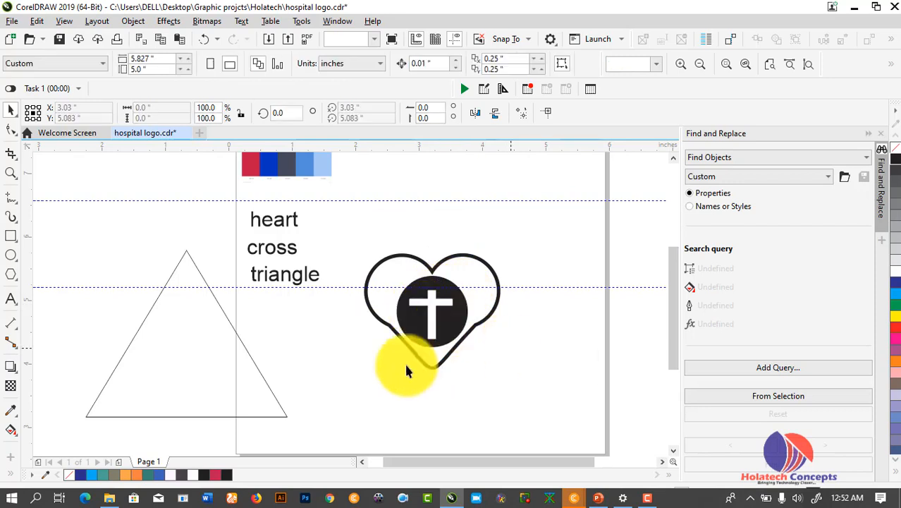
# Move and resize the triangle to about 2.929 × 2.421 inches around the heart
pyautogui.click(245, 353)
pyautogui.moveTo(295, 356); pyautogui.dragTo(580, 412)
pyautogui.moveTo(524, 378); pyautogui.dragTo(522, 359)
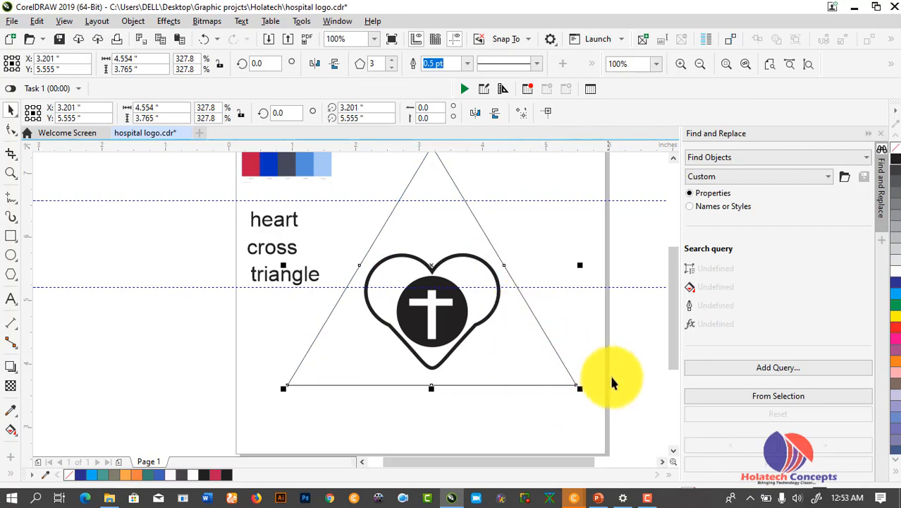
pyautogui.moveTo(579, 391); pyautogui.dragTo(528, 346)
pyautogui.moveTo(467, 343); pyautogui.dragTo(473, 374)
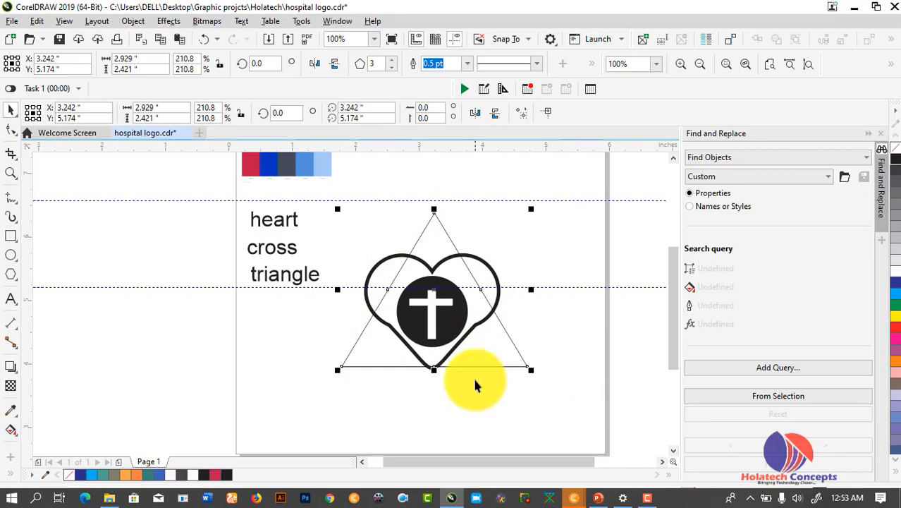
# Place a vertical guideline through the centre of the heart emblem
pyautogui.scroll(2, 473, 366)
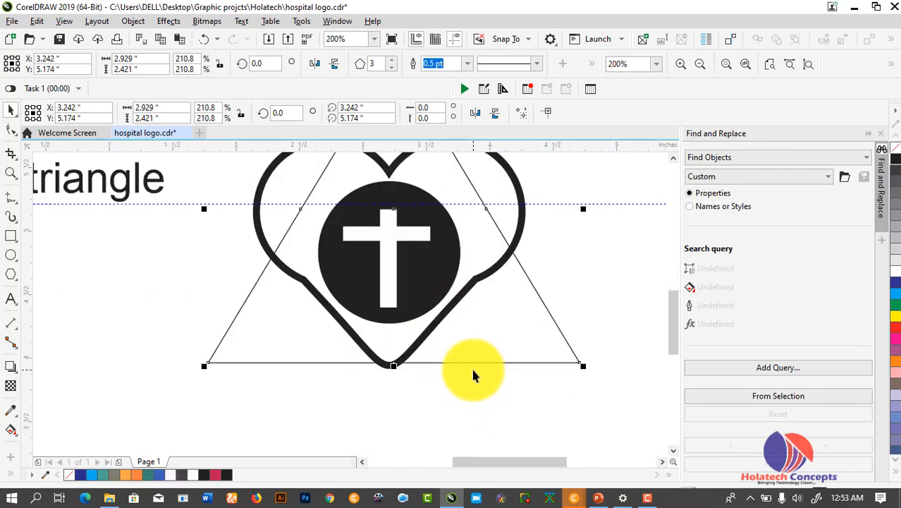
pyautogui.scroll(-2, 470, 365)
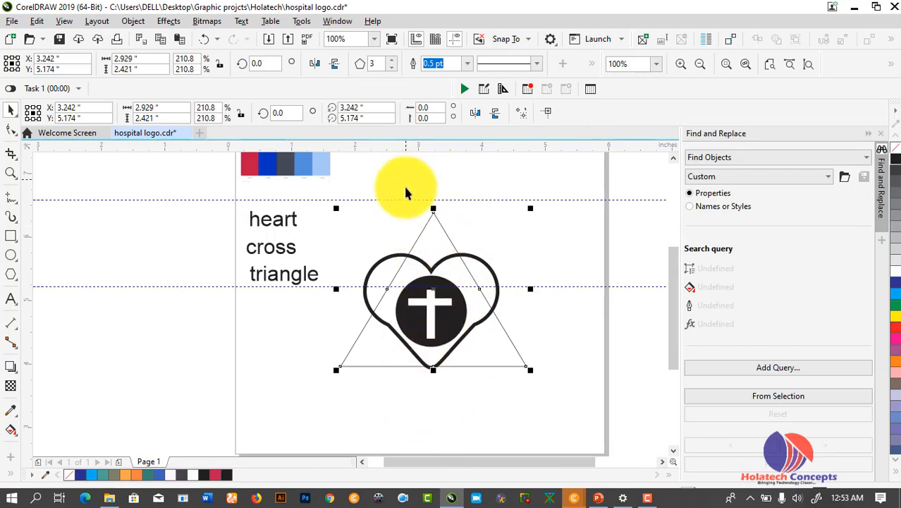
pyautogui.click(425, 400)
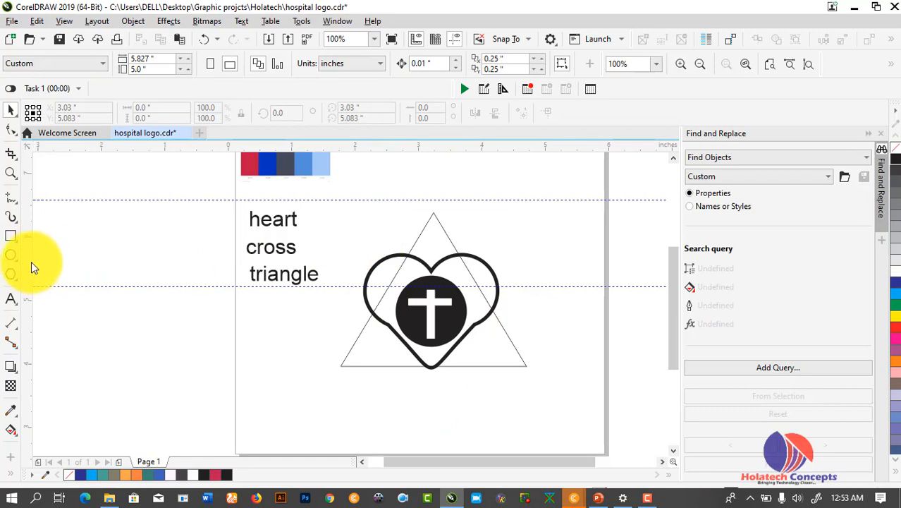
pyautogui.moveTo(31, 261); pyautogui.dragTo(430, 296)
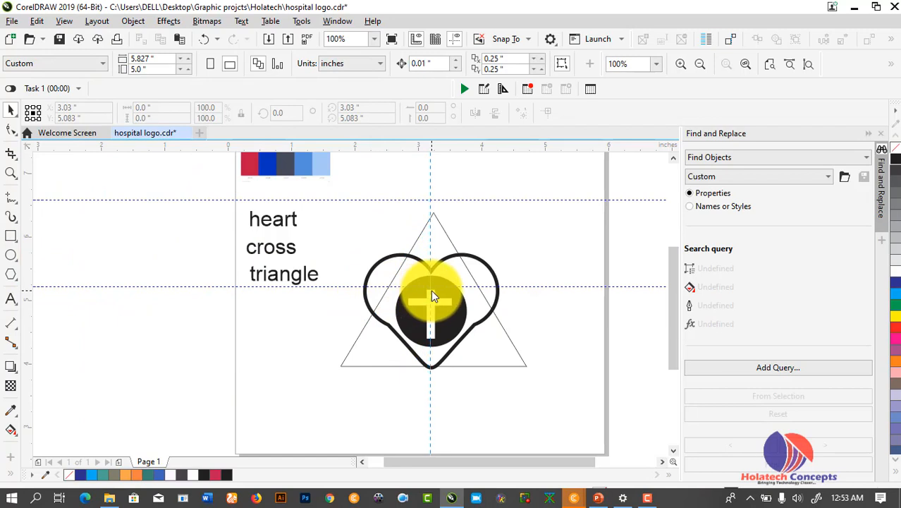
pyautogui.moveTo(432, 293); pyautogui.dragTo(432, 294)
pyautogui.scroll(2, 433, 277)
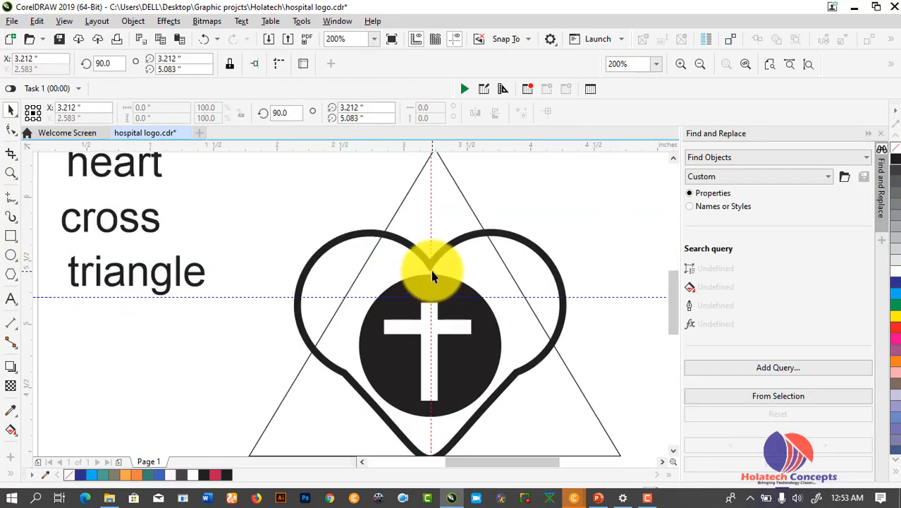
pyautogui.scroll(2, 433, 276)
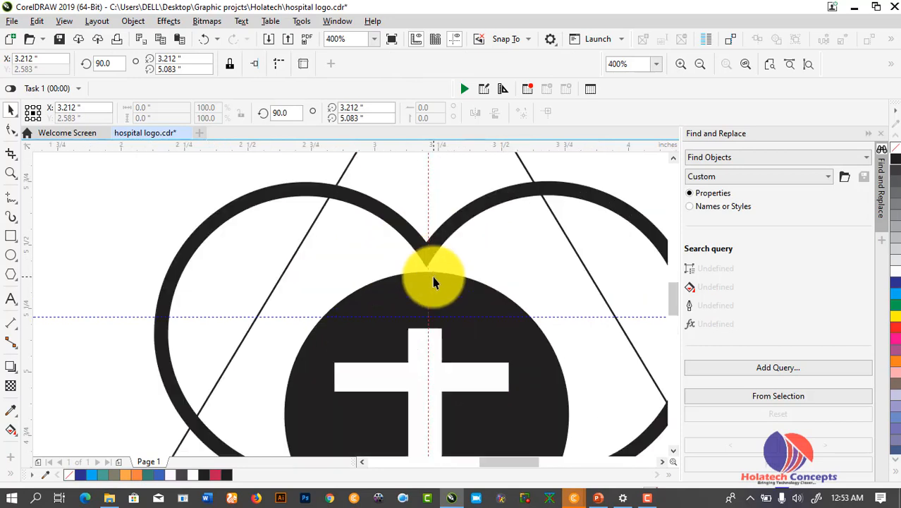
pyautogui.scroll(1, 432, 282)
pyautogui.scroll(1, 422, 277)
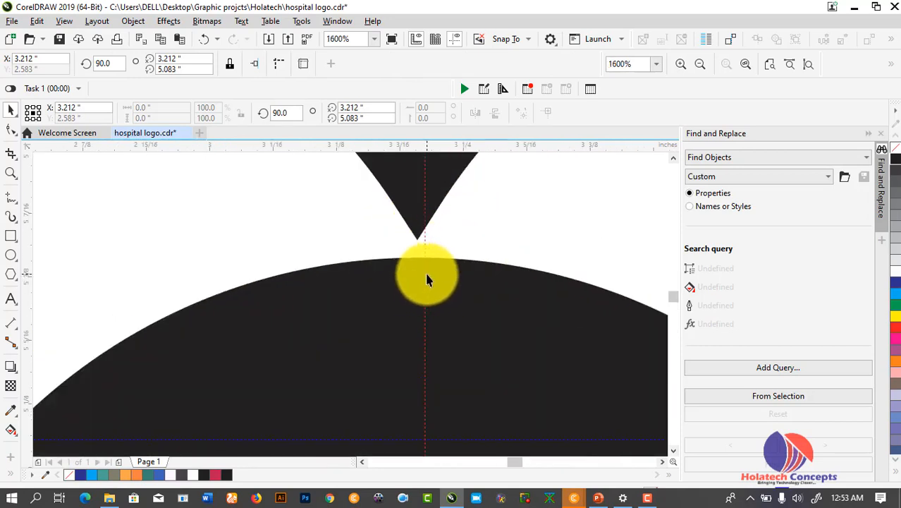
pyautogui.click(428, 296)
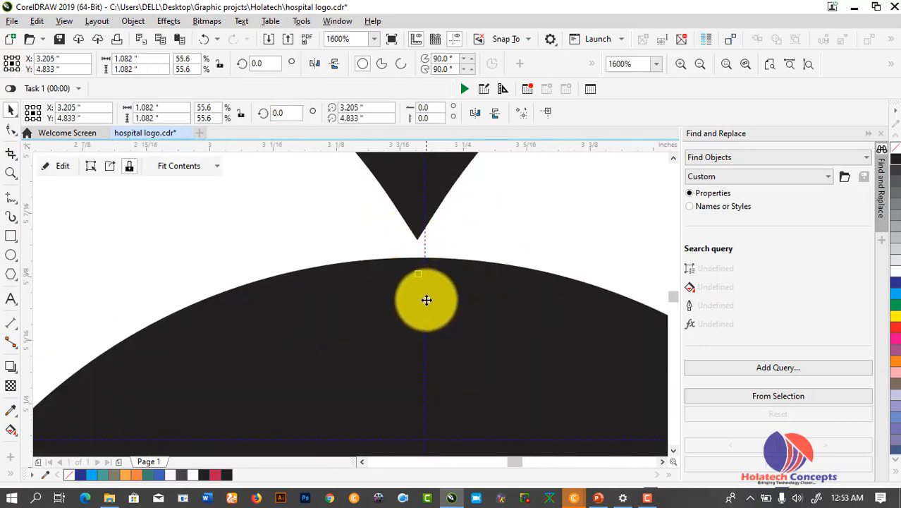
pyautogui.moveTo(421, 246); pyautogui.dragTo(419, 245)
pyautogui.scroll(-3, 428, 241)
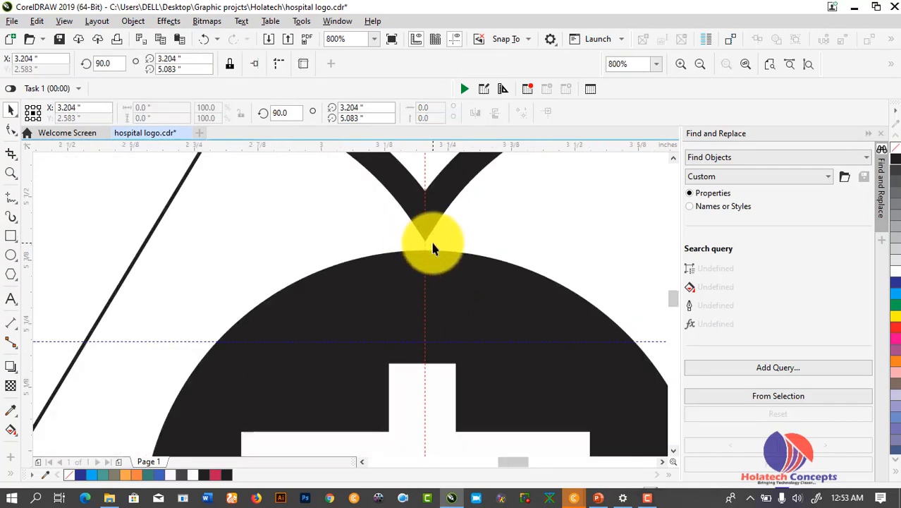
pyautogui.moveTo(674, 300); pyautogui.dragTo(667, 259)
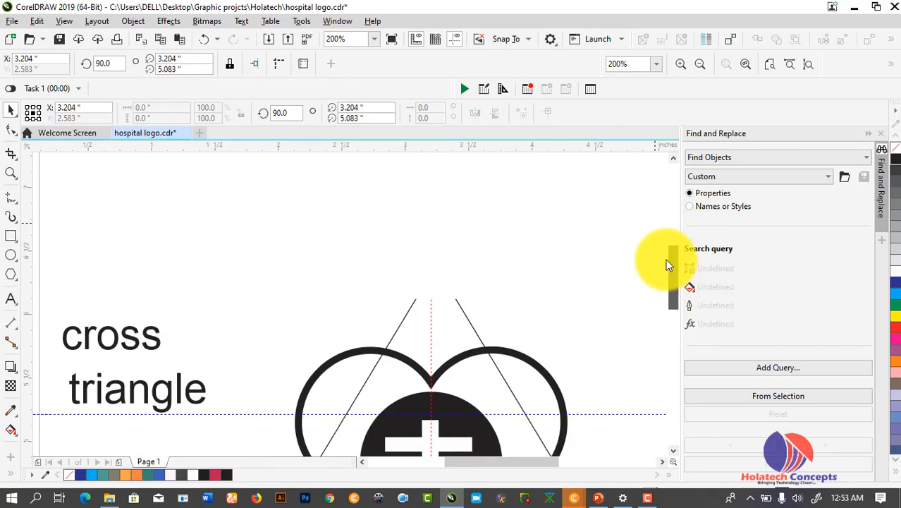
pyautogui.click(458, 304)
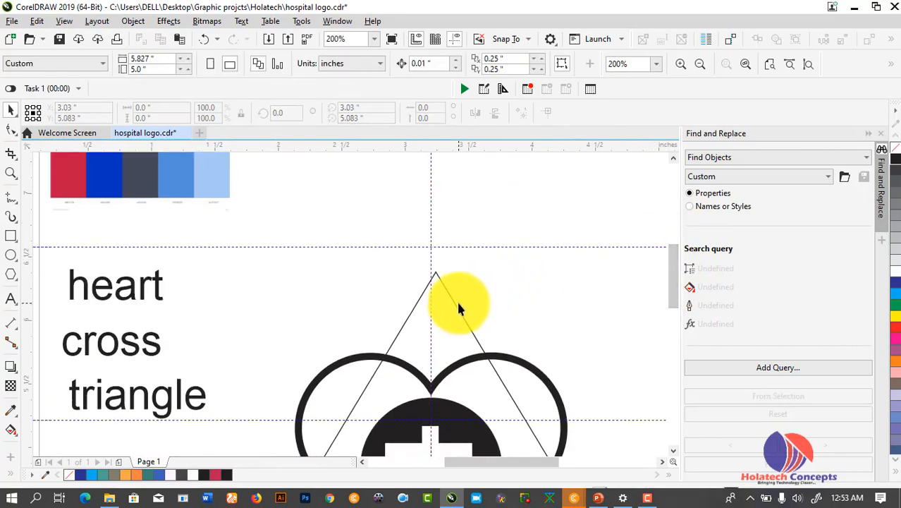
# Put the triangle's apex on the guideline and resize it to about 2.595 × 2.145 inches
pyautogui.scroll(2, 453, 307)
pyautogui.click(445, 273)
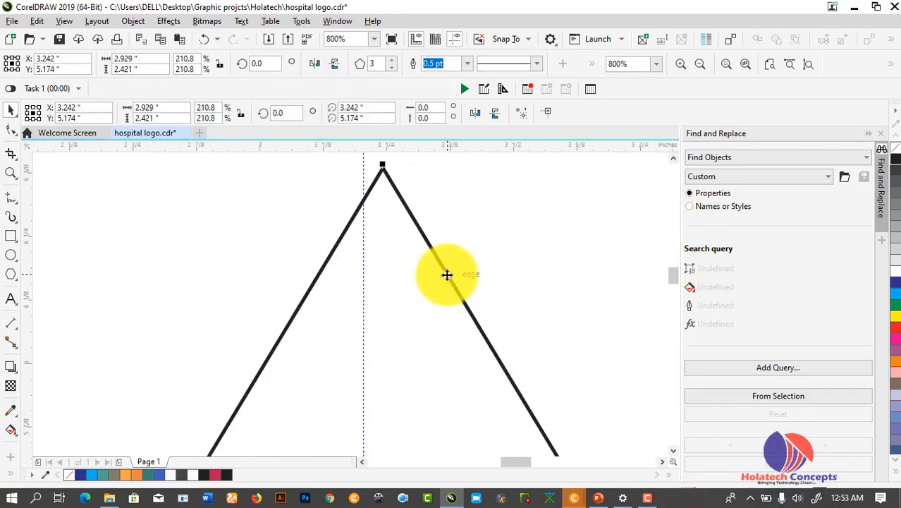
pyautogui.moveTo(448, 274); pyautogui.dragTo(427, 282)
pyautogui.scroll(-3, 436, 276)
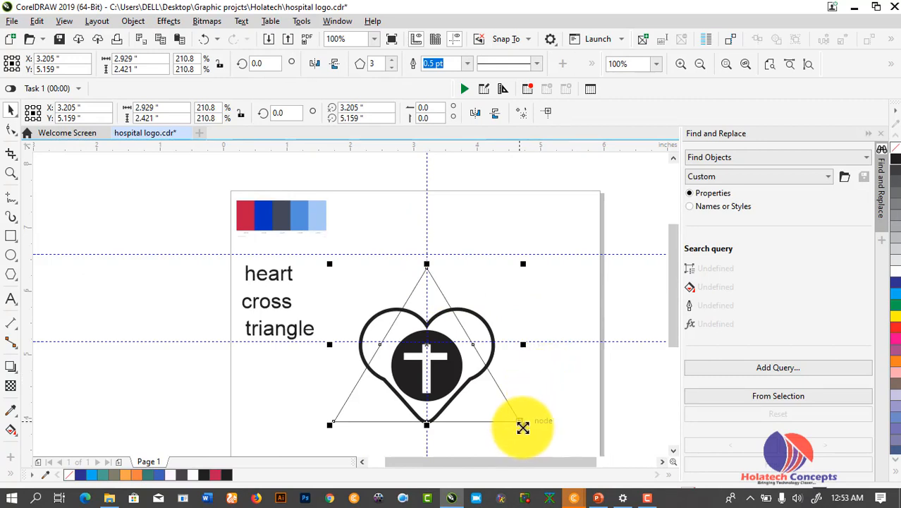
pyautogui.moveTo(523, 427)
pyautogui.mouseDown()
pyautogui.moveTo(532, 435)
pyautogui.moveTo(525, 413)
pyautogui.mouseUp()
pyautogui.click(555, 380)
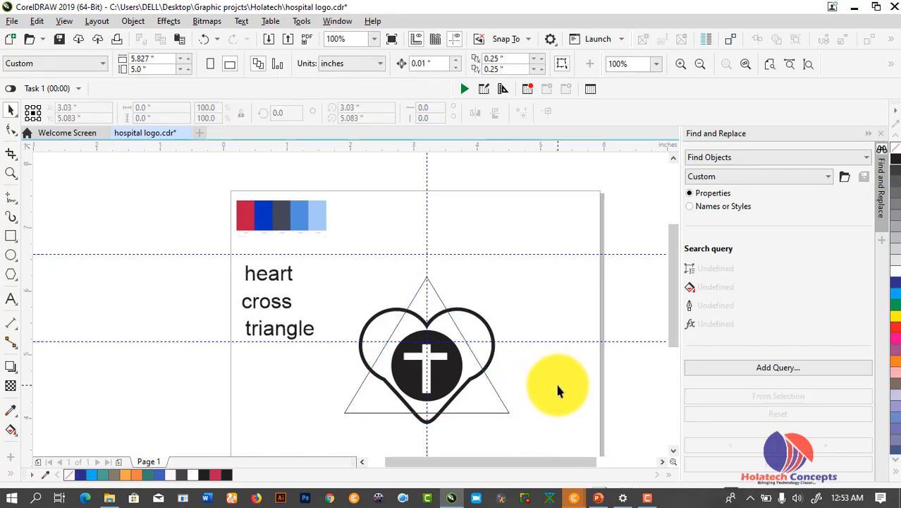
pyautogui.click(502, 403)
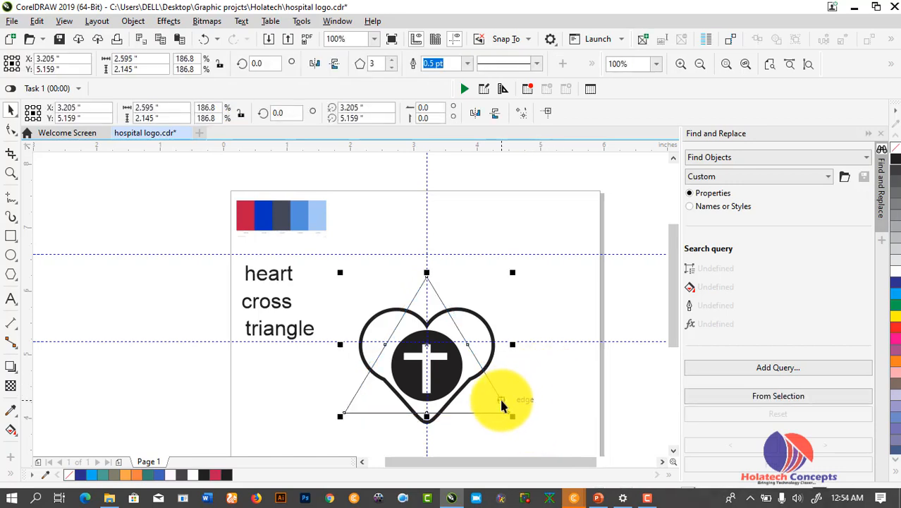
# Set the triangle's outline width to 4.0 pt
pyautogui.click(465, 66)
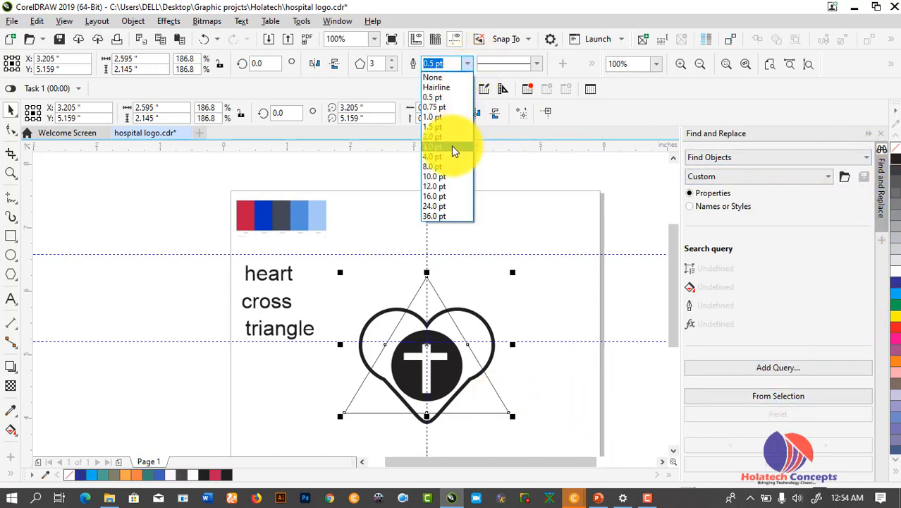
pyautogui.click(450, 157)
pyautogui.click(571, 295)
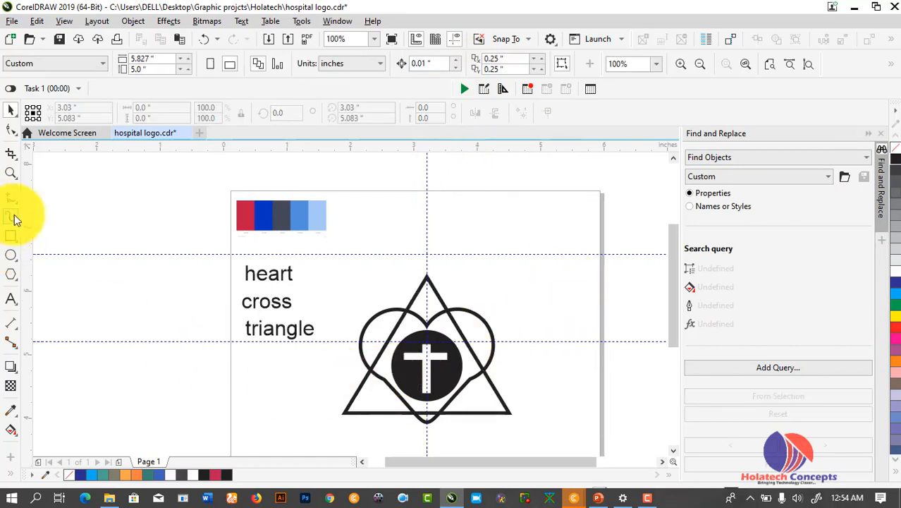
# Zoom in on the logo and select the word 'triangle' text
pyautogui.click(11, 174)
pyautogui.moveTo(311, 258)
pyautogui.mouseDown()
pyautogui.moveTo(408, 350)
pyautogui.moveTo(549, 445)
pyautogui.mouseUp()
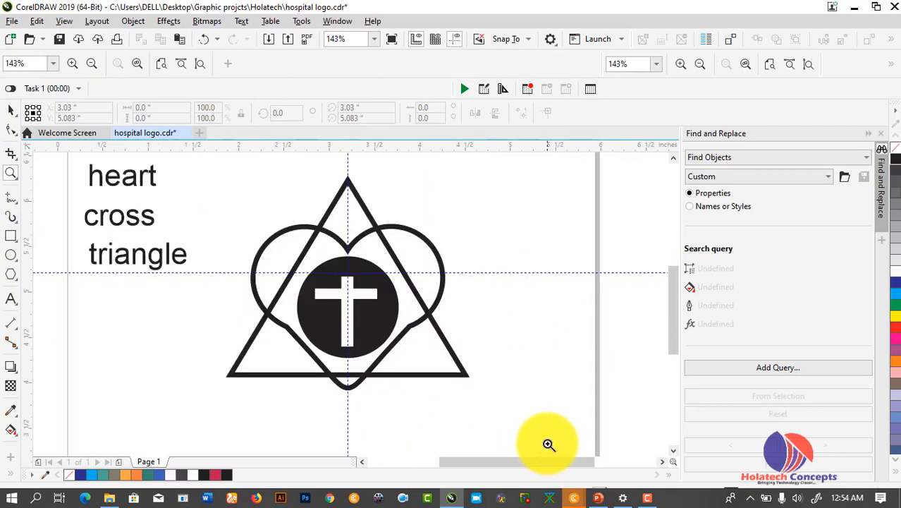
pyautogui.click(10, 113)
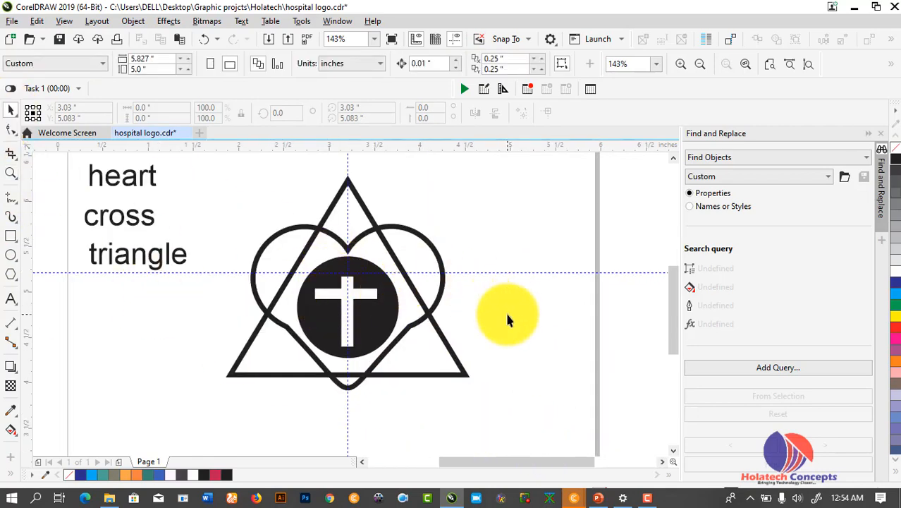
pyautogui.click(113, 255)
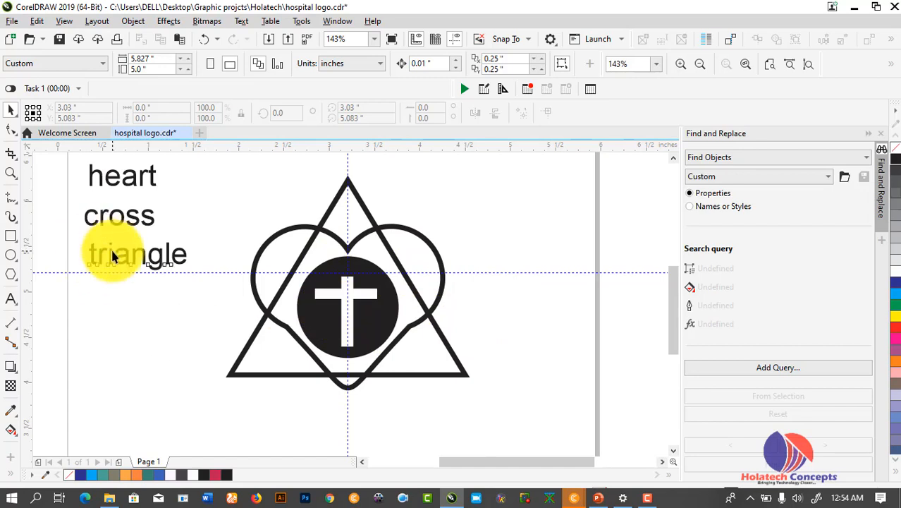
# Duplicate the 'triangle' text and change it to 'DIVINE FAITH CLINIC'
pyautogui.moveTo(115, 259); pyautogui.dragTo(125, 330)
pyautogui.press('F8')
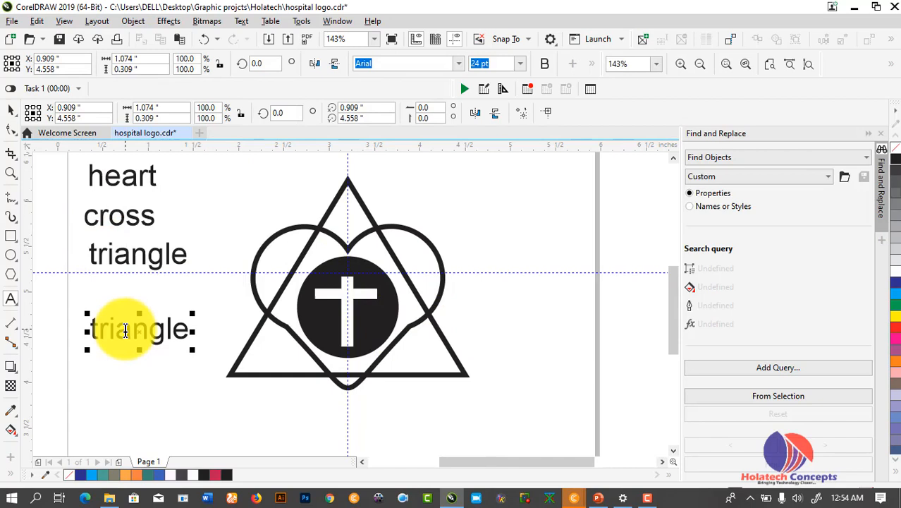
pyautogui.click(160, 331)
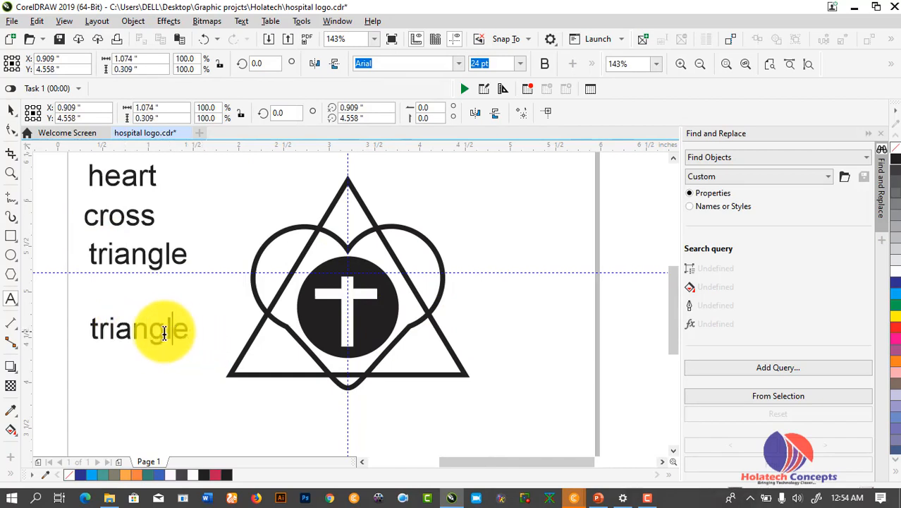
pyautogui.doubleClick(160, 332)
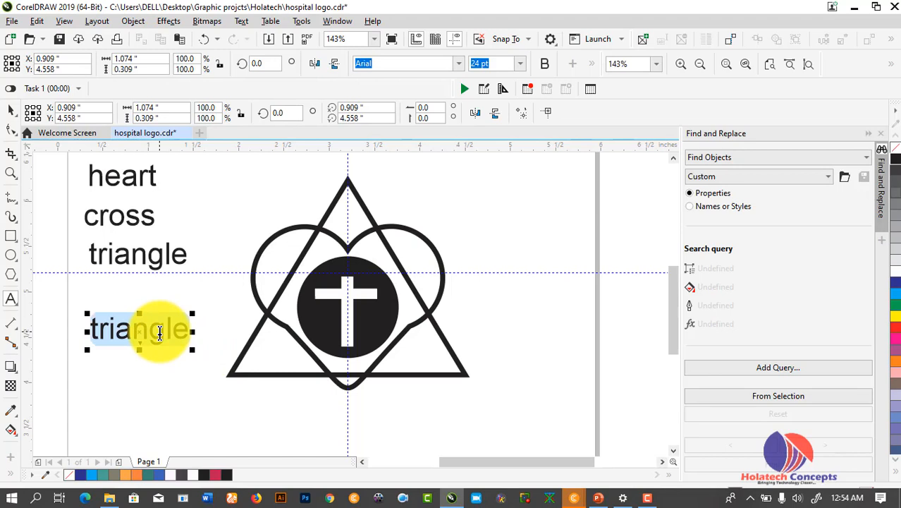
pyautogui.write('d')
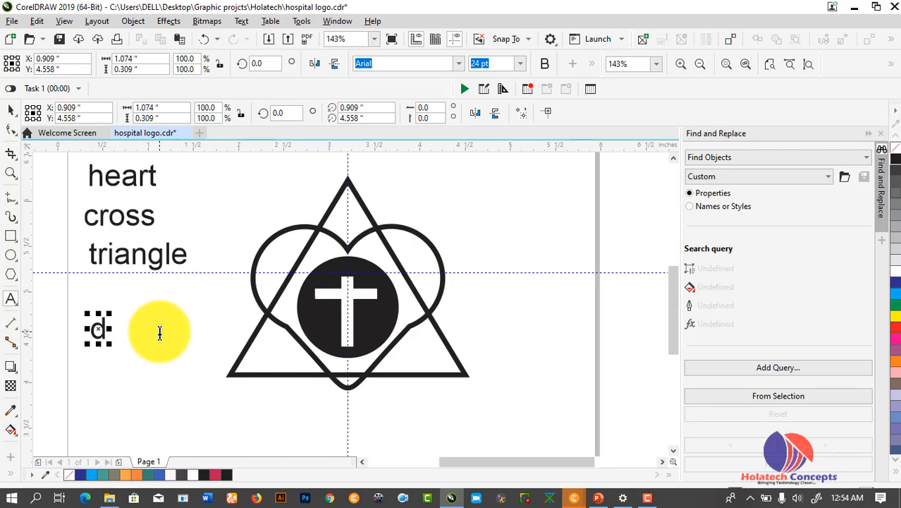
pyautogui.press('BackSpace')
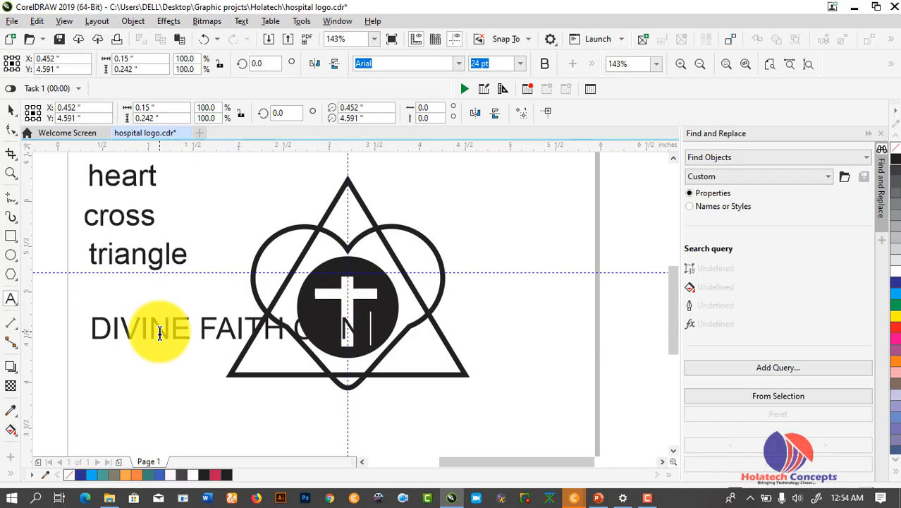
# Move the DIVINE FAITH CLINIC text to the upper right of the logo
pyautogui.click(10, 111)
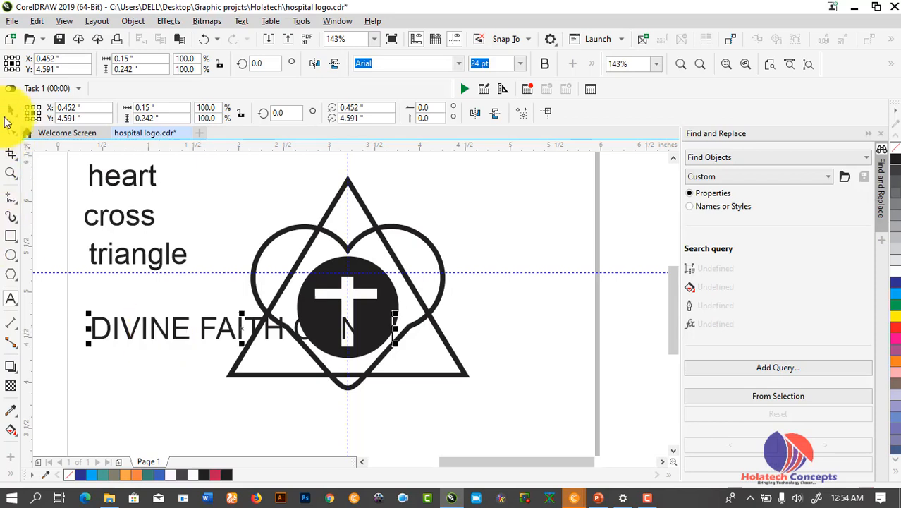
pyautogui.click(261, 339)
pyautogui.moveTo(238, 326); pyautogui.dragTo(534, 189)
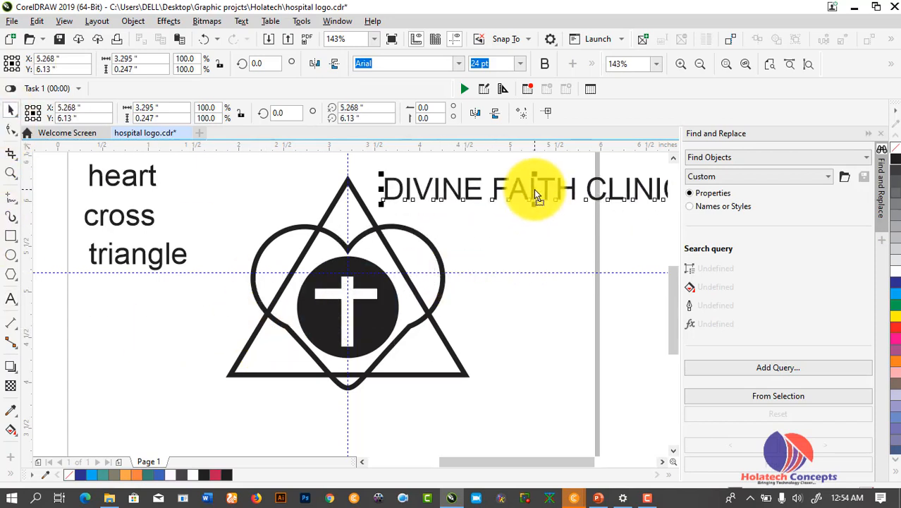
# Select the heart-and-circle group with the triangle and scale them up to about 3.422 × 3.019 inches
pyautogui.click(391, 345)
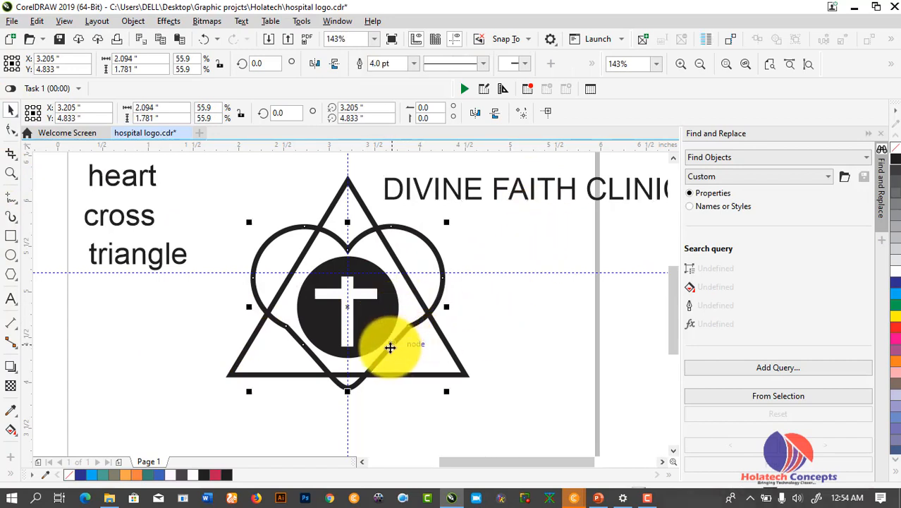
pyautogui.keyDown('shift'); pyautogui.click(461, 376); pyautogui.keyUp('shift')
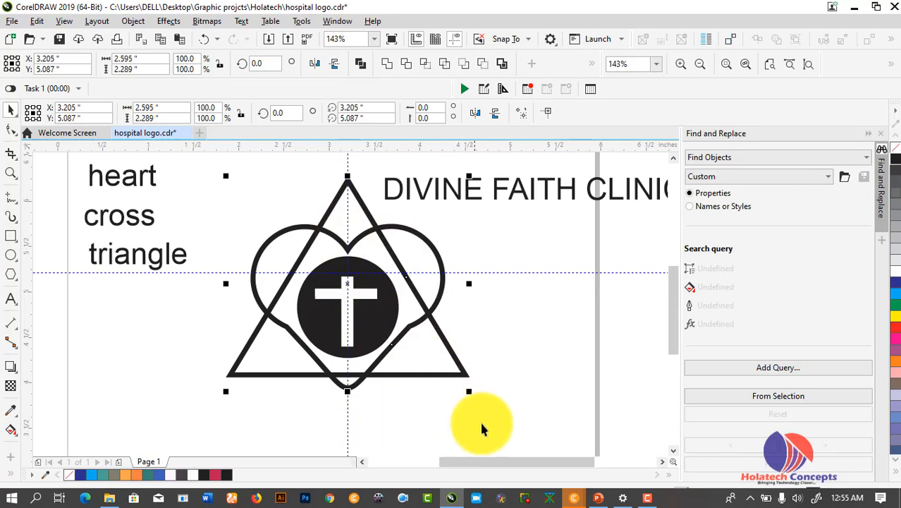
pyautogui.moveTo(470, 393); pyautogui.dragTo(494, 411)
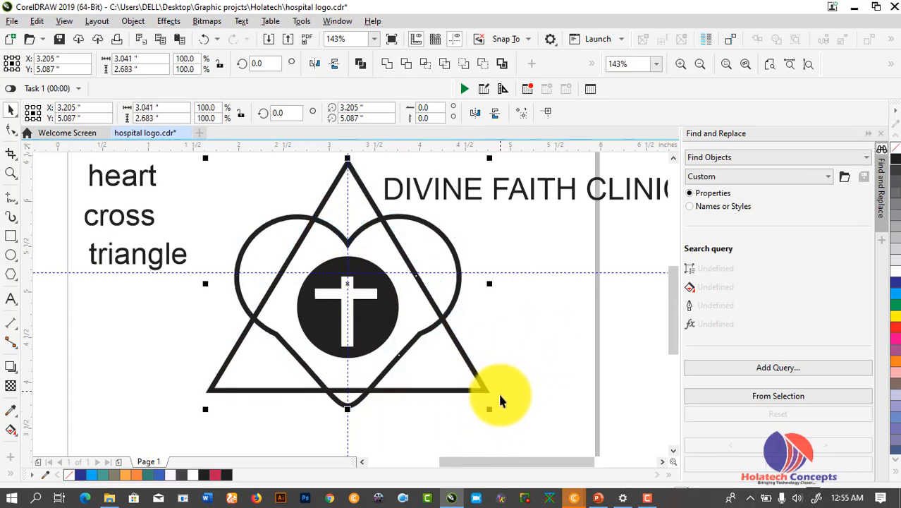
pyautogui.moveTo(489, 409)
pyautogui.mouseDown()
pyautogui.moveTo(516, 423)
pyautogui.moveTo(505, 419)
pyautogui.mouseUp()
# Give the DIVINE FAITH CLINIC title the MADE TOMMY ExtraBold font and a 16 pt size
pyautogui.click(543, 318)
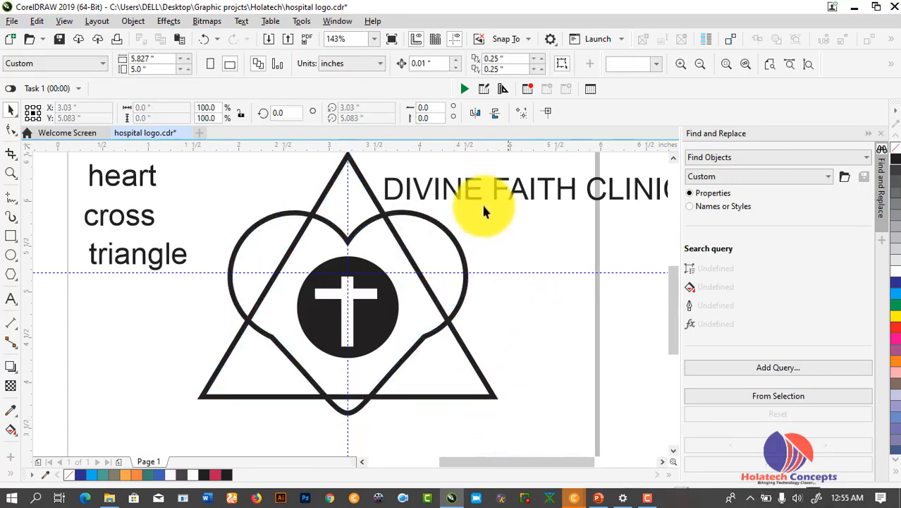
pyautogui.click(471, 198)
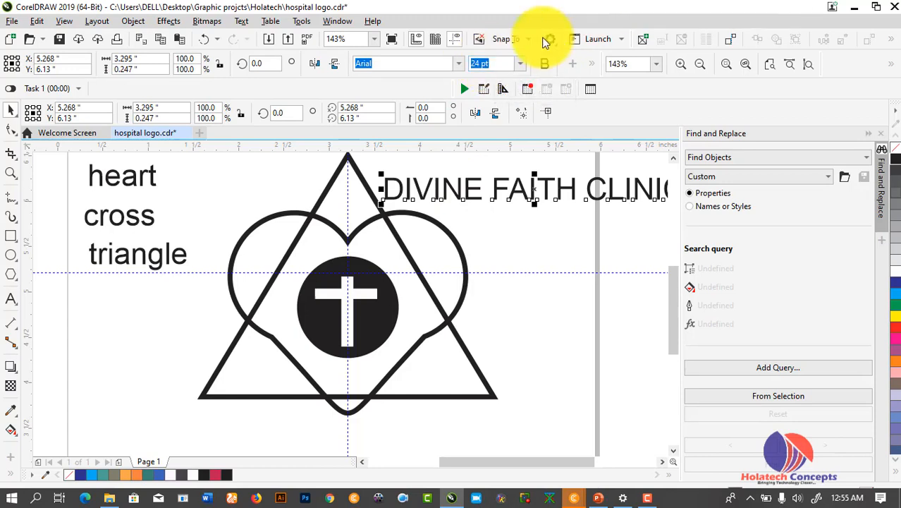
pyautogui.click(458, 68)
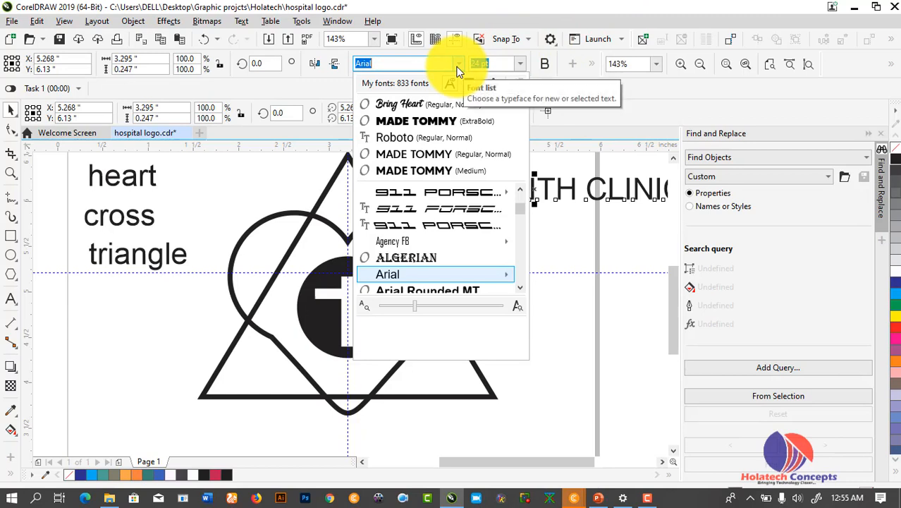
pyautogui.click(437, 122)
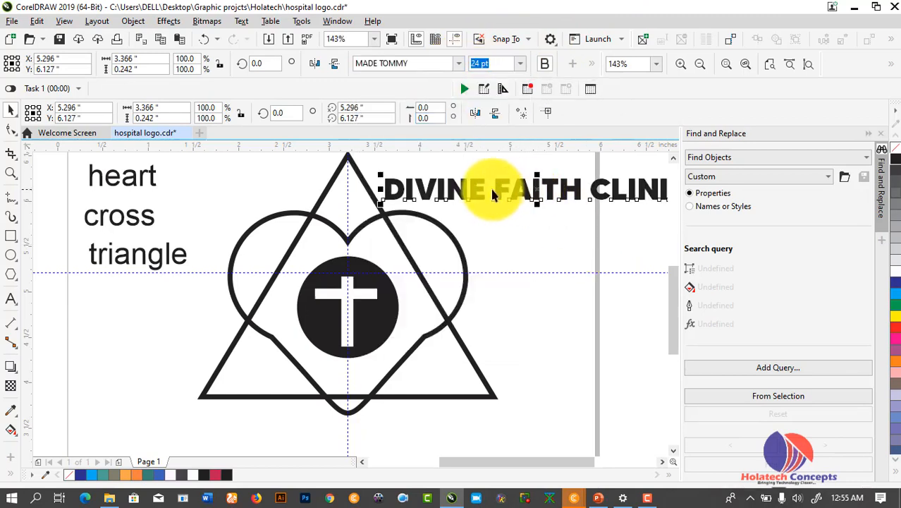
pyautogui.click(520, 64)
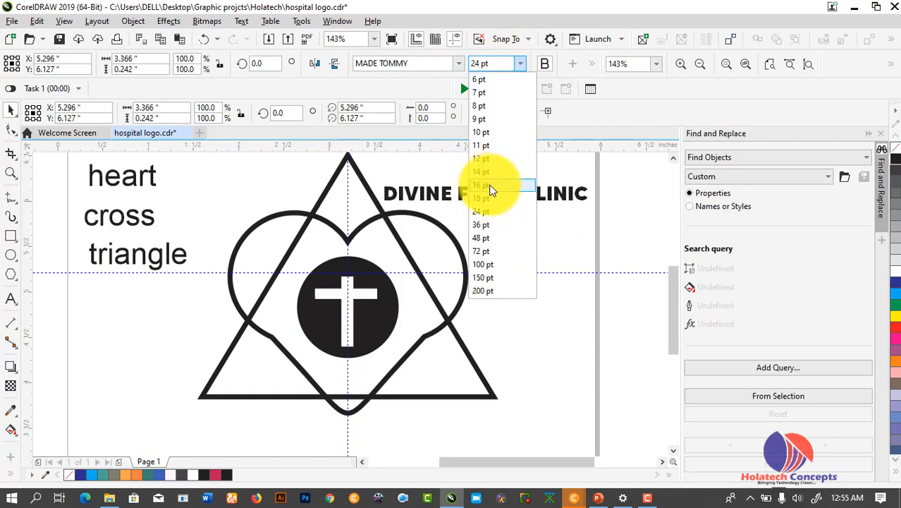
pyautogui.click(491, 191)
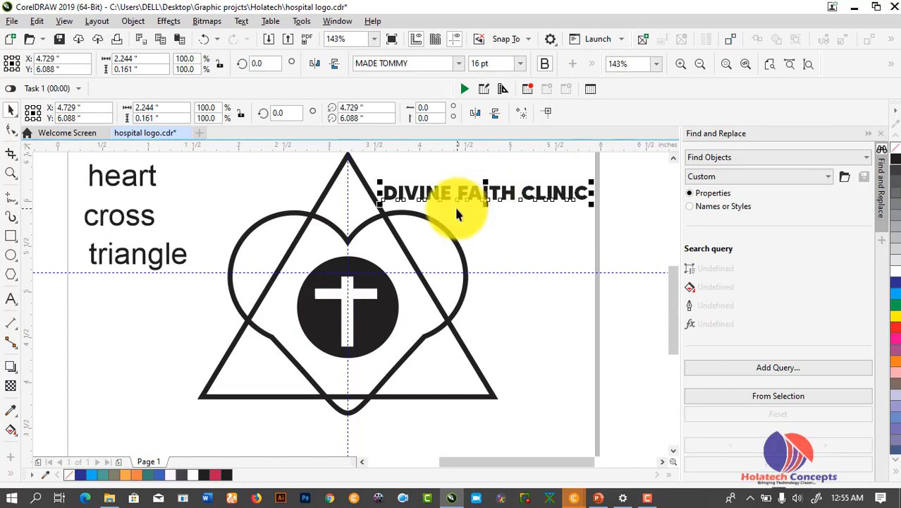
pyautogui.moveTo(449, 189); pyautogui.dragTo(343, 364)
pyautogui.click(470, 192)
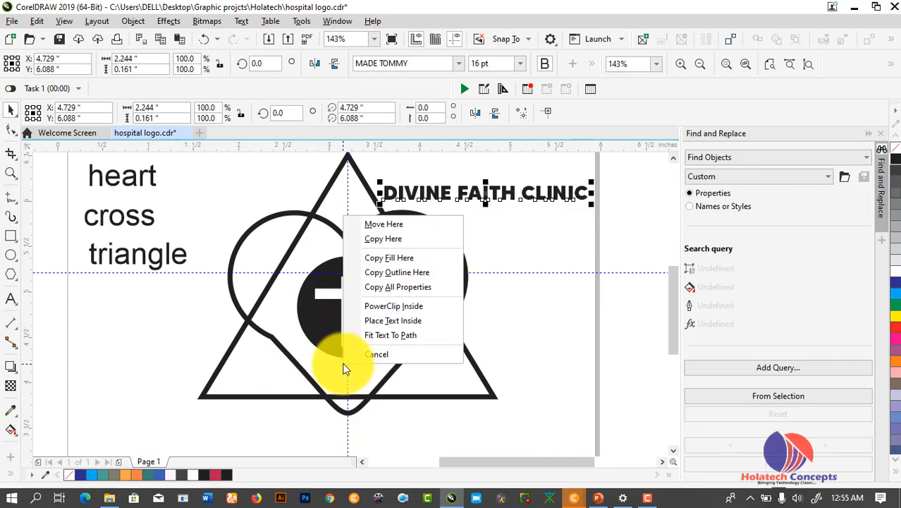
pyautogui.click(386, 336)
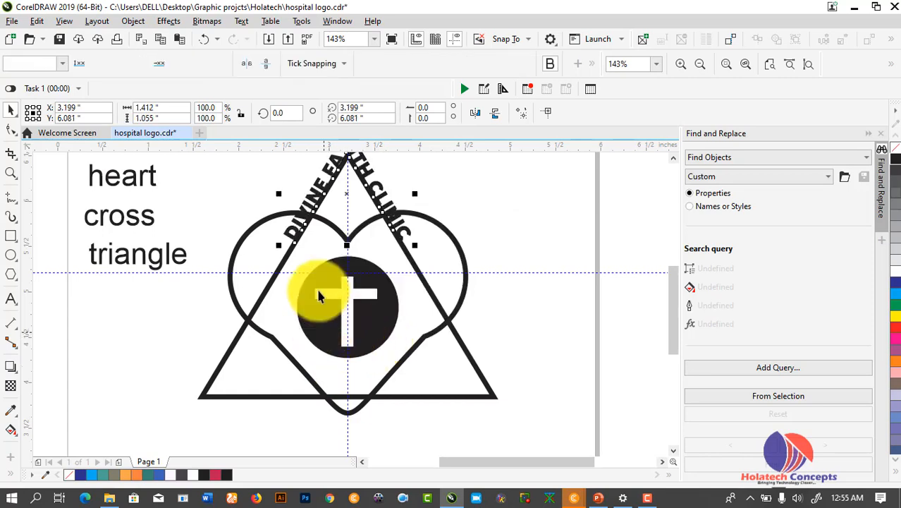
pyautogui.hotkey('ctrl', 'z')
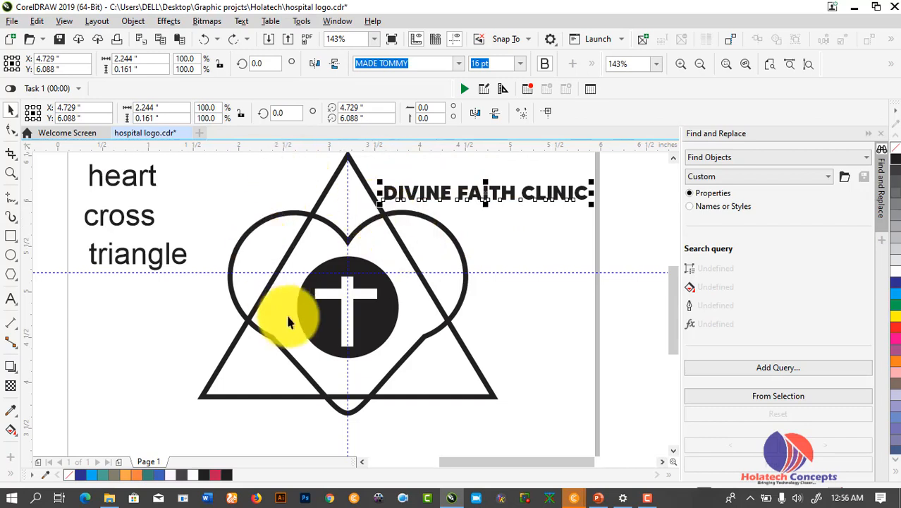
pyautogui.click(362, 307)
pyautogui.click(511, 305)
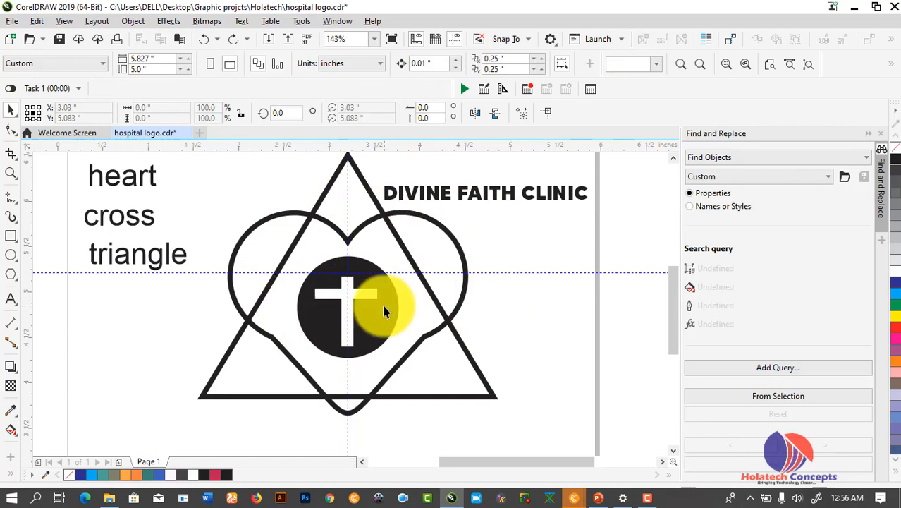
# Place a copy of the black circle with white cross to the right
pyautogui.click(390, 321)
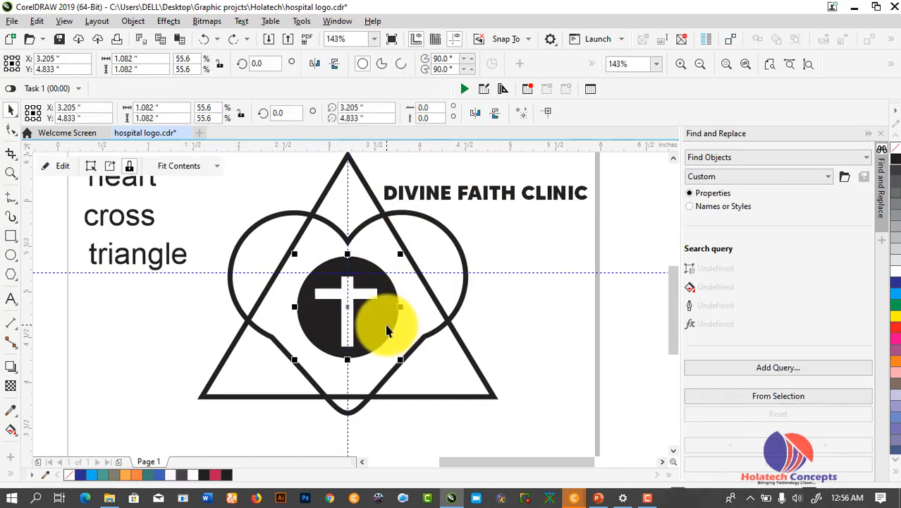
pyautogui.moveTo(349, 309); pyautogui.dragTo(532, 315)
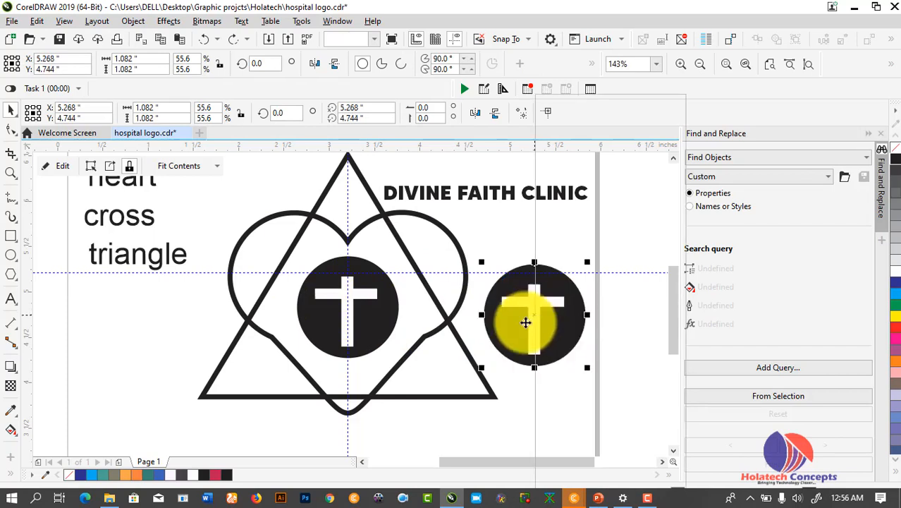
pyautogui.rightClick(532, 315)
pyautogui.click(482, 416)
# Fit the DIVINE FAITH CLINIC text to the path of the copied circle
pyautogui.moveTo(474, 198); pyautogui.dragTo(549, 255)
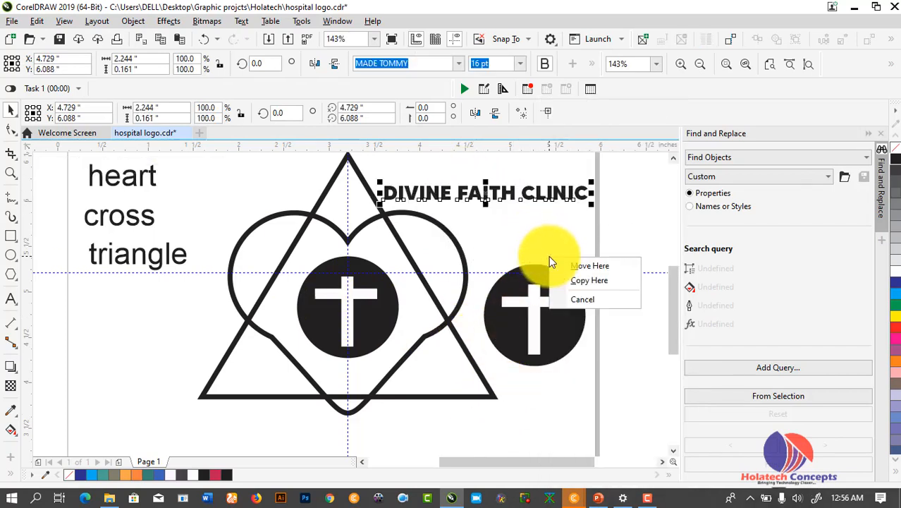
pyautogui.click(552, 199)
pyautogui.moveTo(552, 190); pyautogui.dragTo(575, 358)
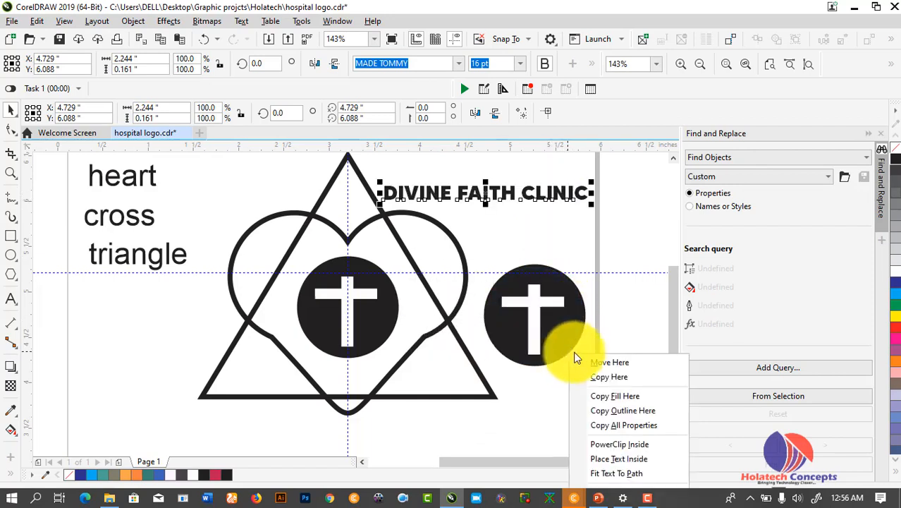
pyautogui.click(624, 473)
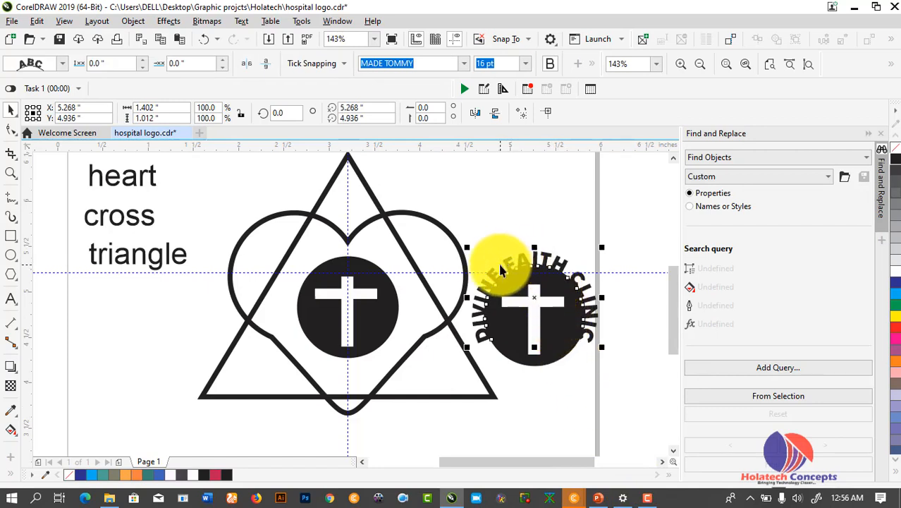
# Slide the curved clinic text to the circle's lower side and flip it so it reads upright
pyautogui.moveTo(501, 272); pyautogui.dragTo(583, 373)
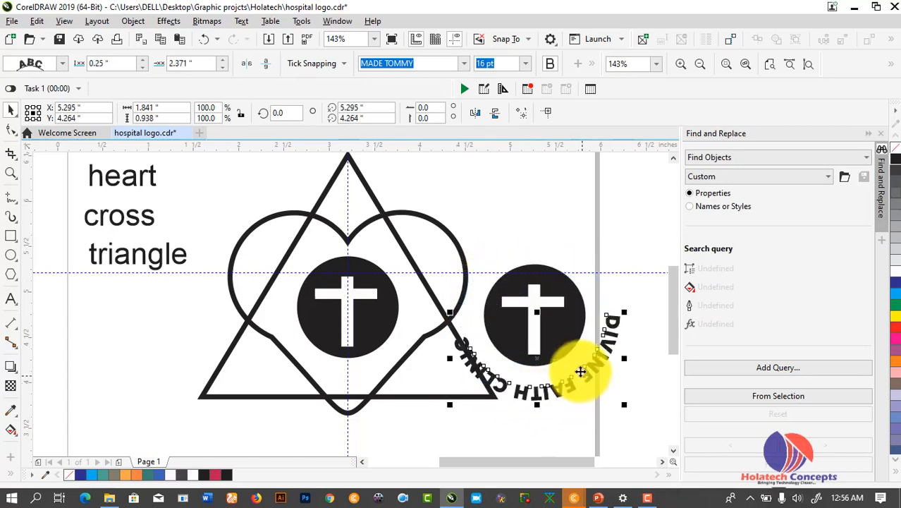
pyautogui.click(267, 65)
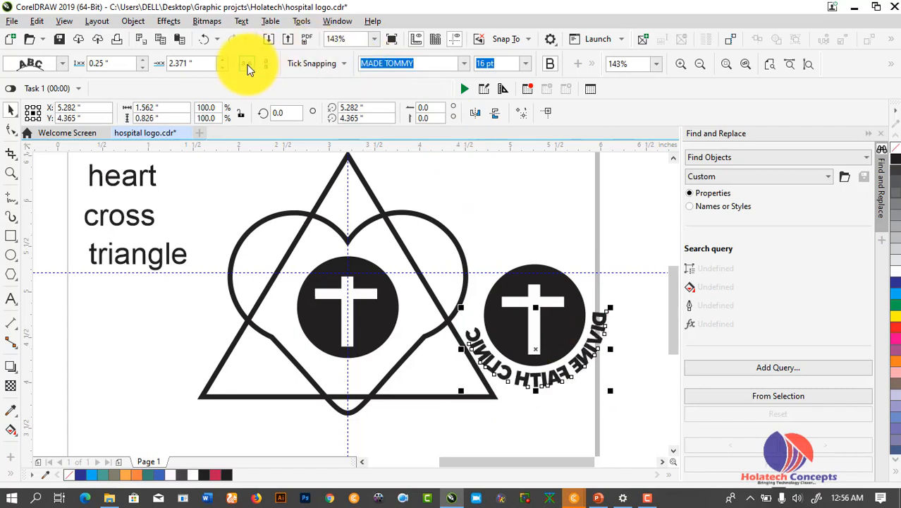
pyautogui.click(247, 66)
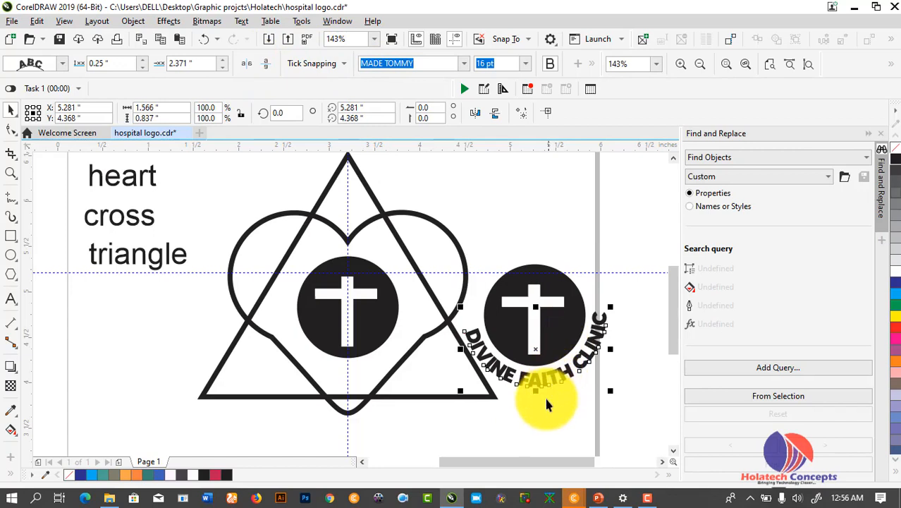
# Move the circle with its curved clinic text higher on the page
pyautogui.click(541, 416)
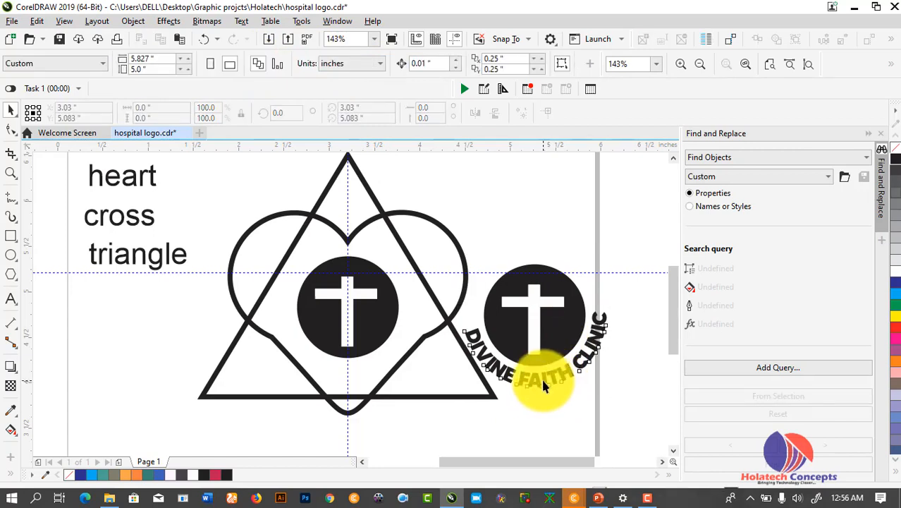
pyautogui.click(541, 377)
pyautogui.moveTo(543, 346); pyautogui.dragTo(556, 261)
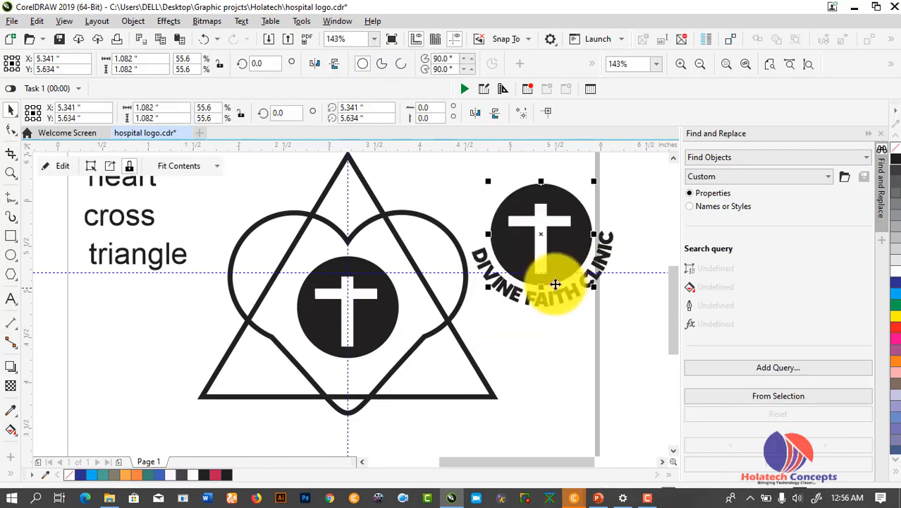
pyautogui.click(539, 368)
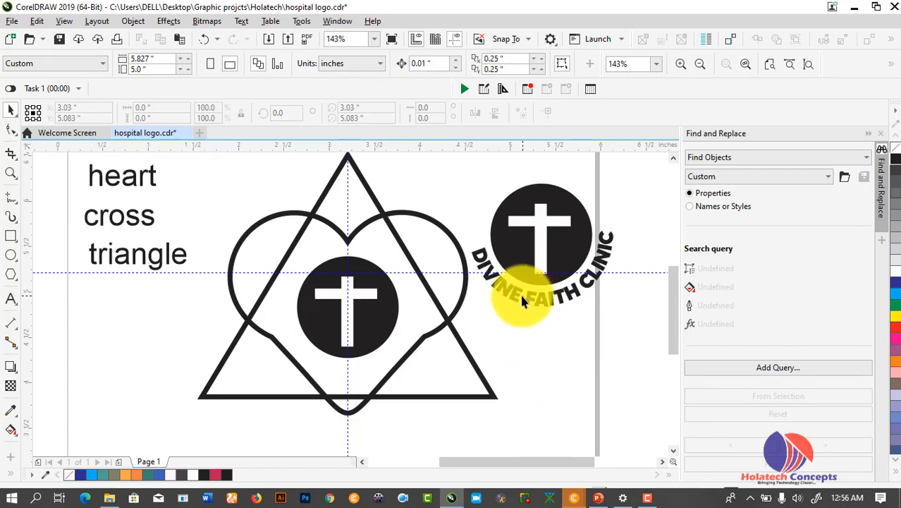
pyautogui.click(374, 303)
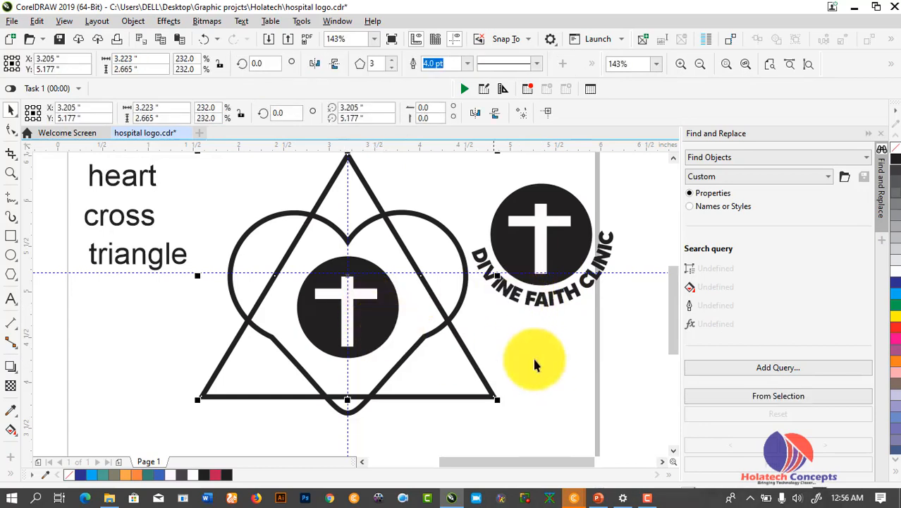
# Delete the plain black cross circle inside the heart
pyautogui.click(431, 340)
pyautogui.click(387, 331)
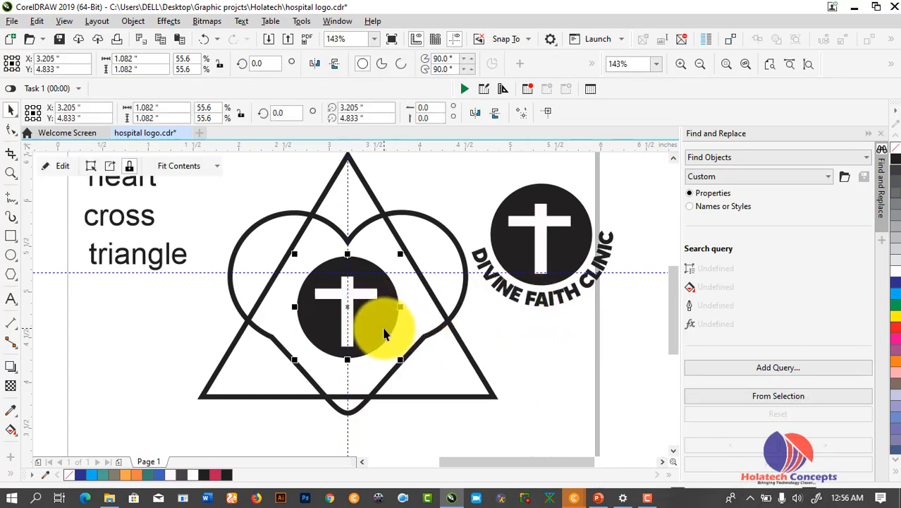
pyautogui.press('Delete')
# Move the clinic emblem into the heart and shrink it to about 0.967 inches wide
pyautogui.click(541, 282)
pyautogui.moveTo(538, 275); pyautogui.dragTo(348, 342)
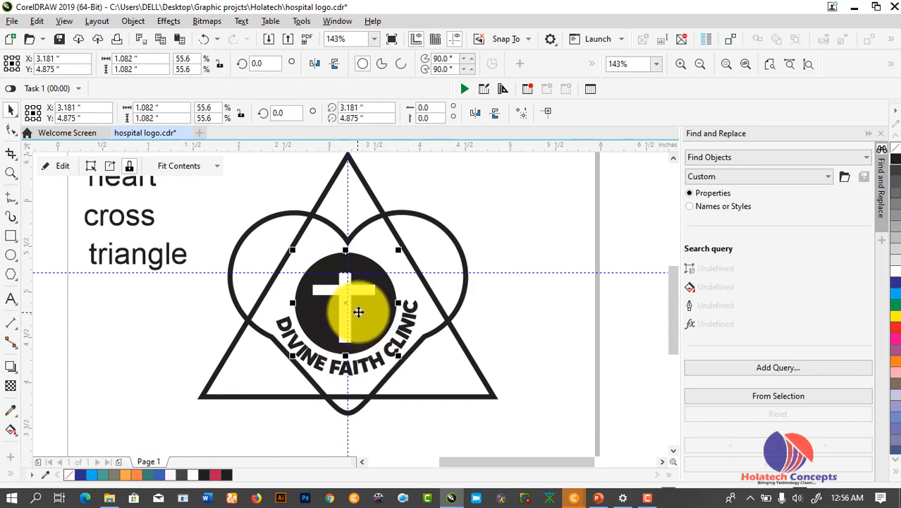
pyautogui.scroll(2, 358, 310)
pyautogui.scroll(-2, 359, 308)
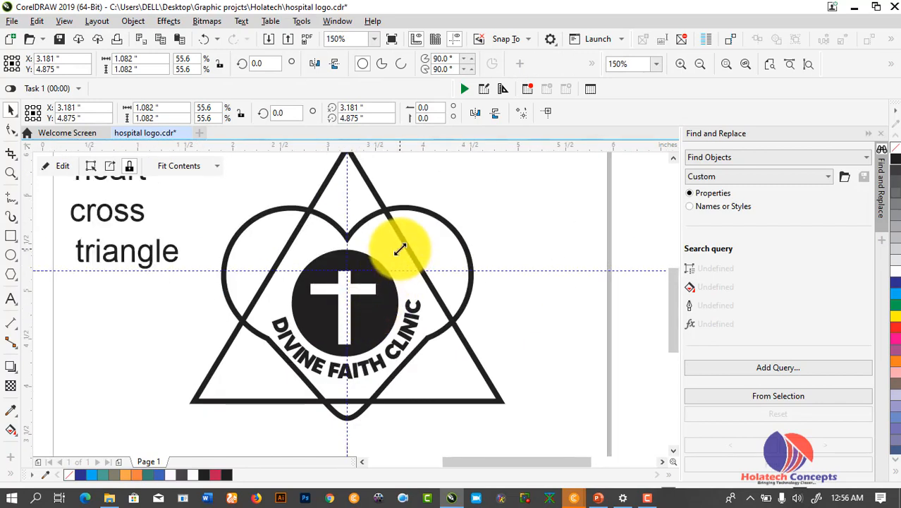
pyautogui.moveTo(400, 249); pyautogui.dragTo(396, 255)
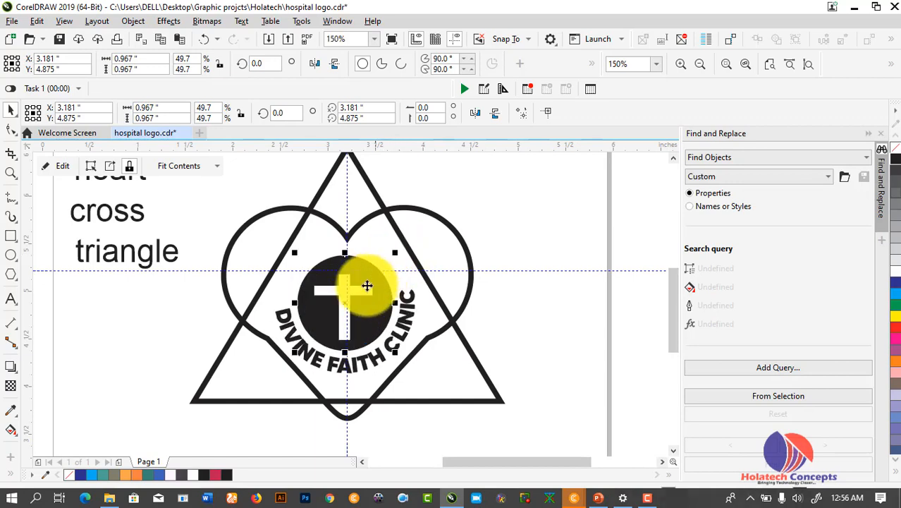
# Nudge the emblem up, right and then left to centre it in the heart
pyautogui.moveTo(362, 290); pyautogui.dragTo(366, 283)
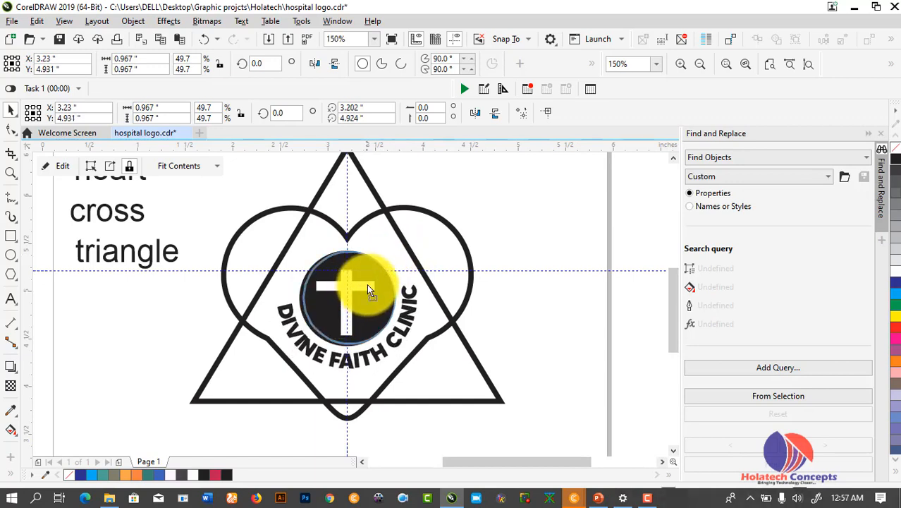
pyautogui.scroll(2, 366, 284)
pyautogui.scroll(-2, 368, 284)
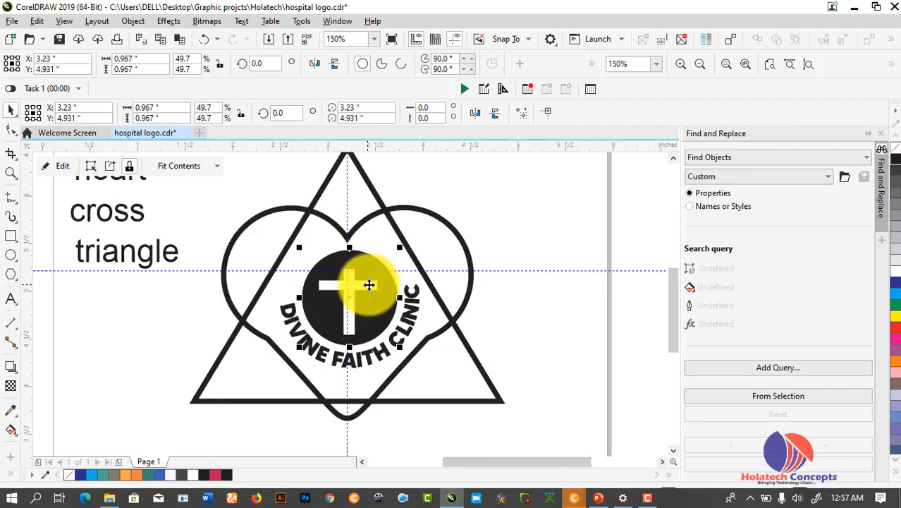
pyautogui.click(570, 302)
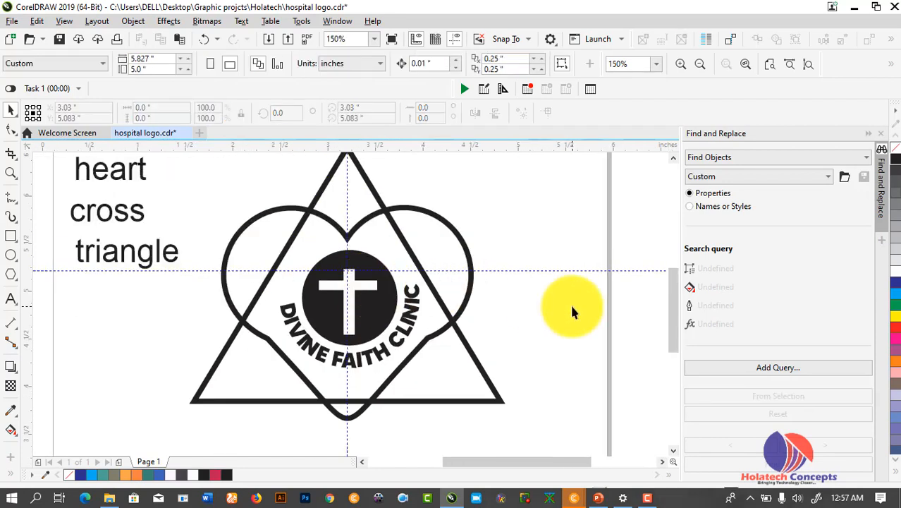
pyautogui.click(381, 314)
pyautogui.press('Left')
pyautogui.press('Left')
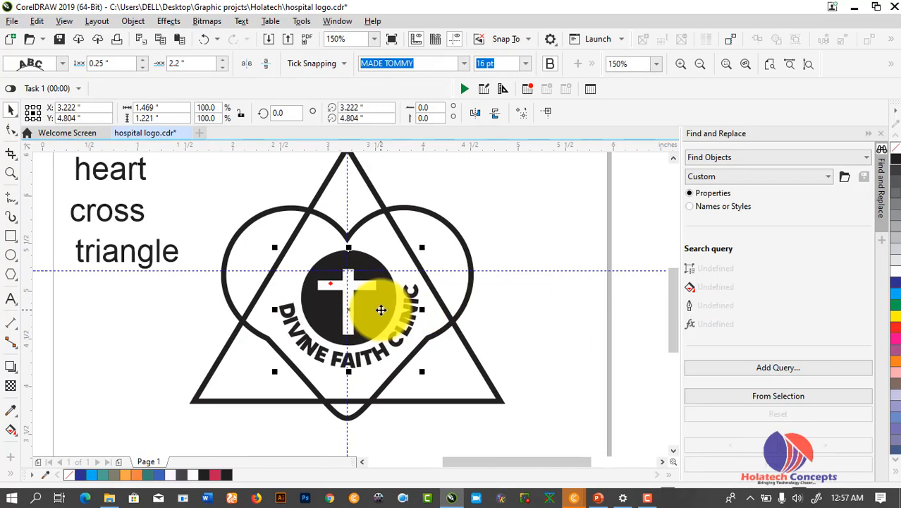
pyautogui.click(518, 326)
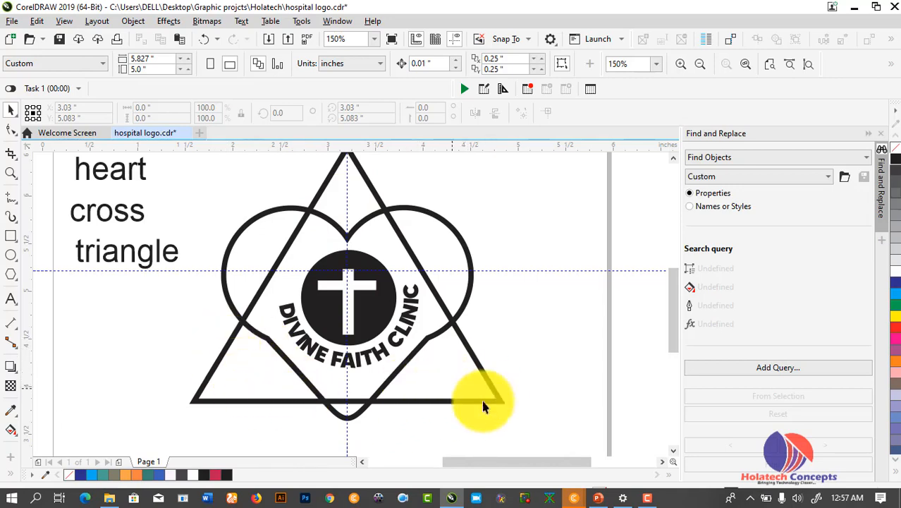
# Duplicate the 'triangle' label text just below the original
pyautogui.click(110, 259)
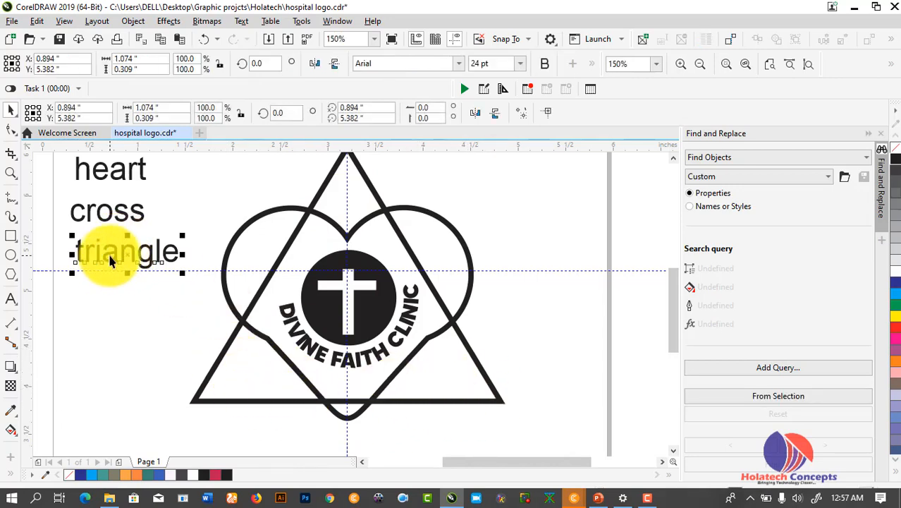
pyautogui.click(310, 342)
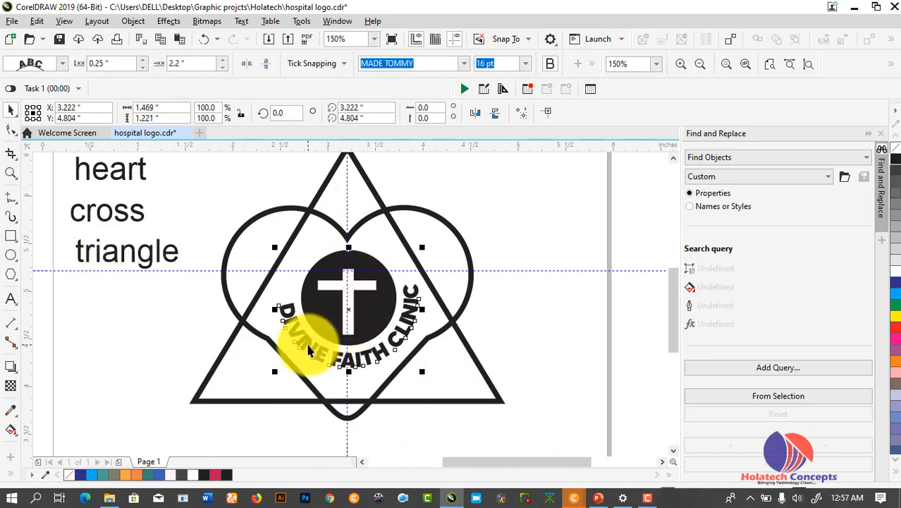
pyautogui.click(185, 319)
pyautogui.click(106, 262)
pyautogui.moveTo(109, 255); pyautogui.dragTo(115, 324)
pyautogui.rightClick(113, 322)
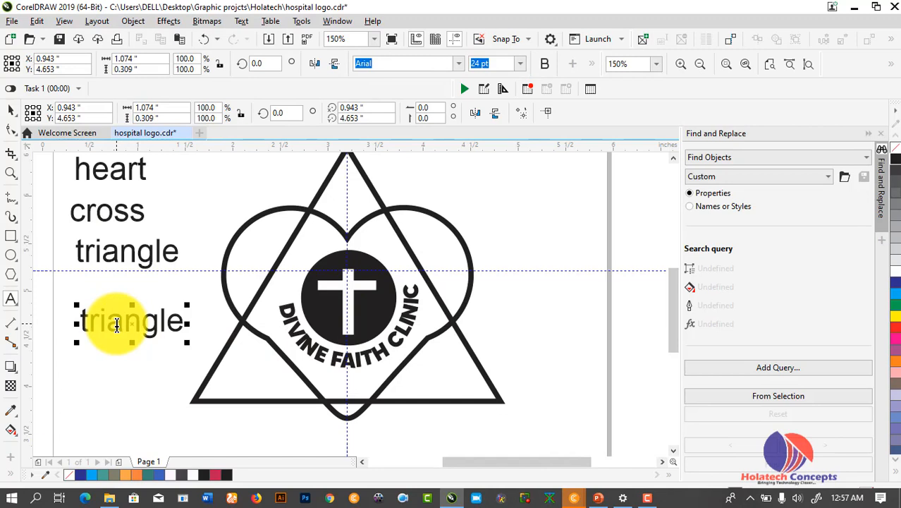
# Retype the copied label as the letter D and set it in the MADE TOMMY font
pyautogui.doubleClick(117, 324)
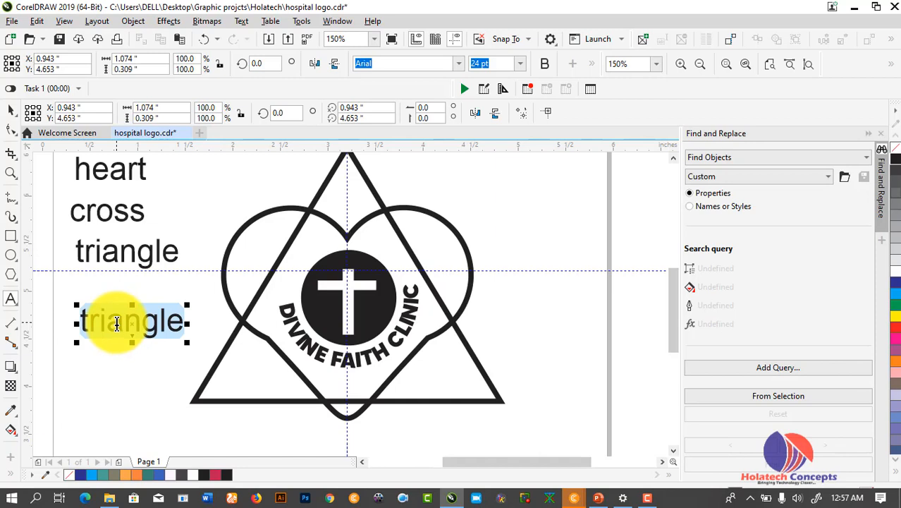
pyautogui.click(117, 324)
pyautogui.write('D')
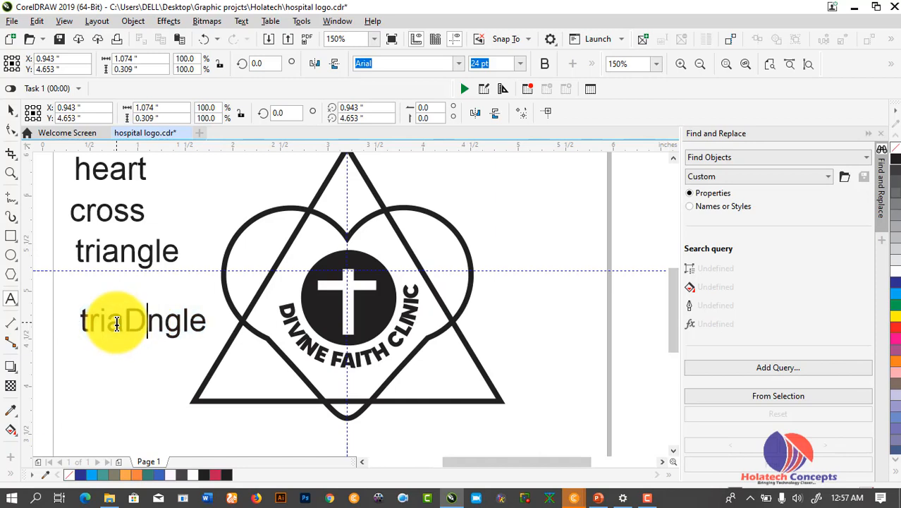
pyautogui.doubleClick(117, 323)
pyautogui.write('D')
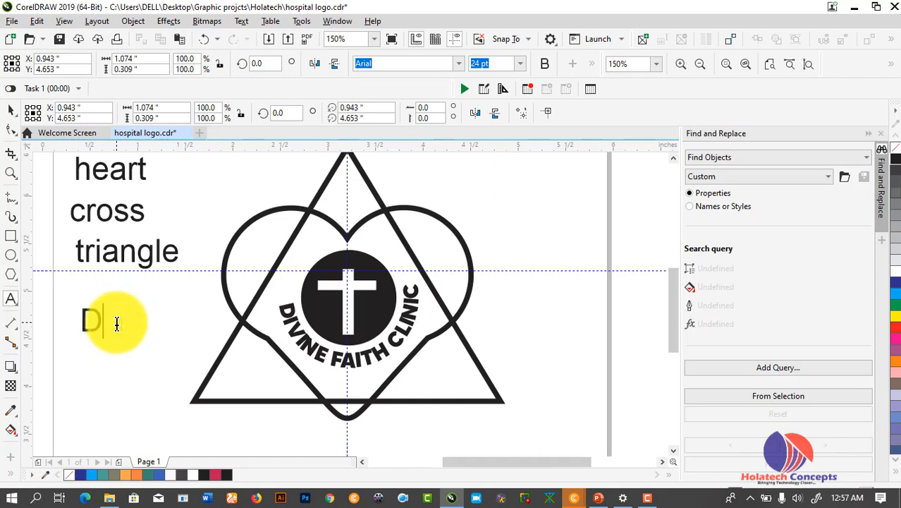
pyautogui.press('Escape')
pyautogui.click(12, 113)
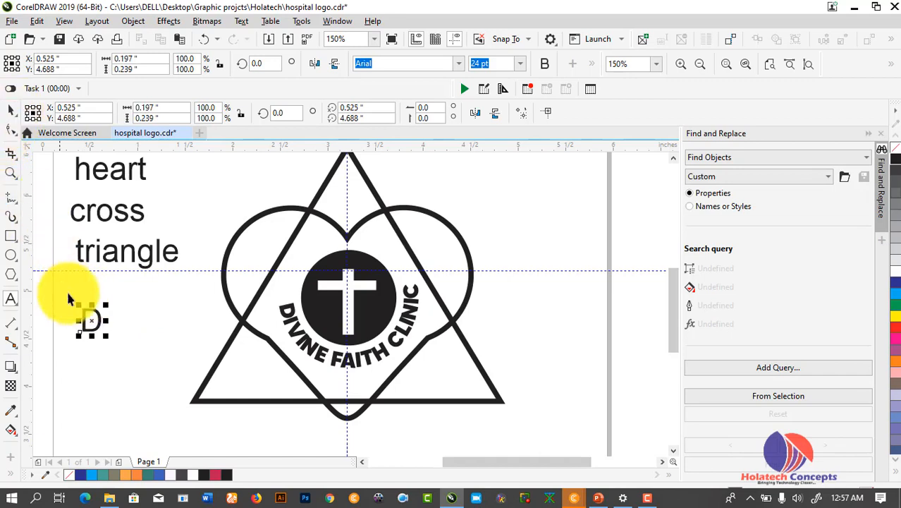
pyautogui.click(459, 63)
pyautogui.click(283, 148)
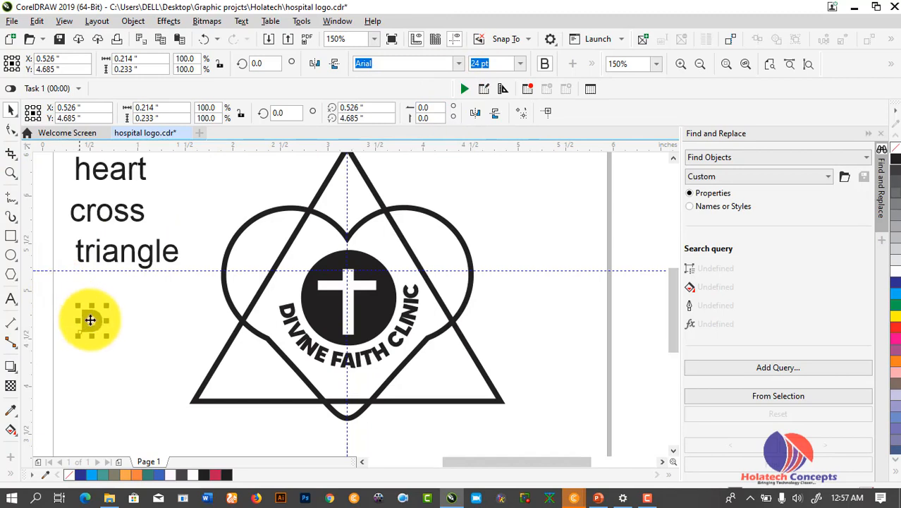
# Make two copies of D to its right and retype them as F and C
pyautogui.moveTo(92, 323); pyautogui.dragTo(134, 323)
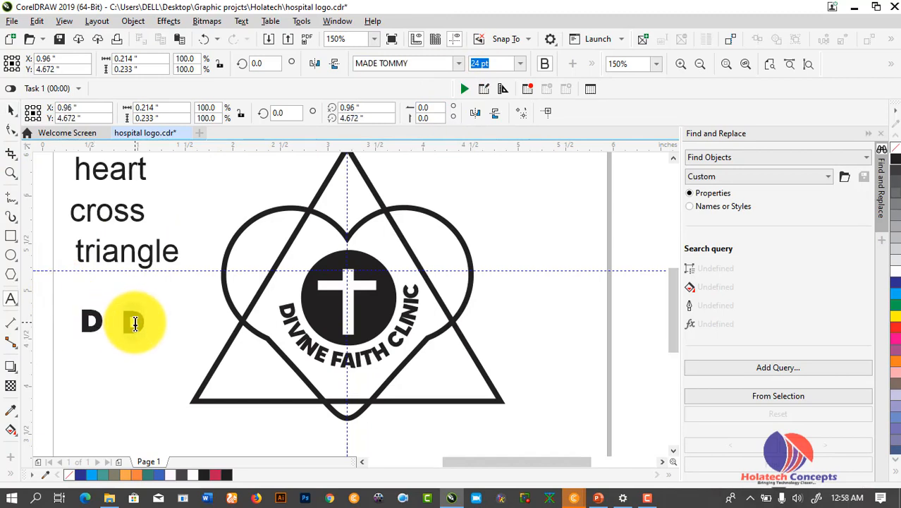
pyautogui.write('F')
pyautogui.click(11, 113)
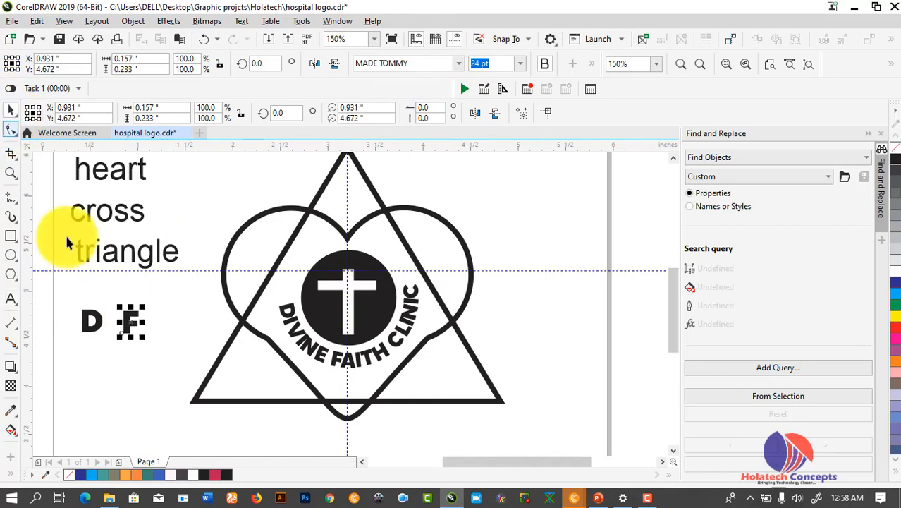
pyautogui.moveTo(121, 319); pyautogui.dragTo(169, 312)
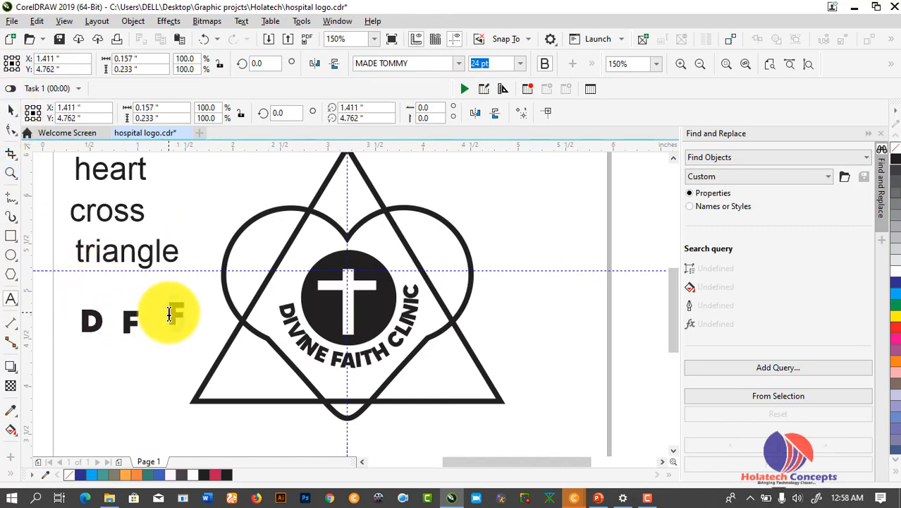
pyautogui.write('C')
pyautogui.click(11, 111)
pyautogui.click(91, 319)
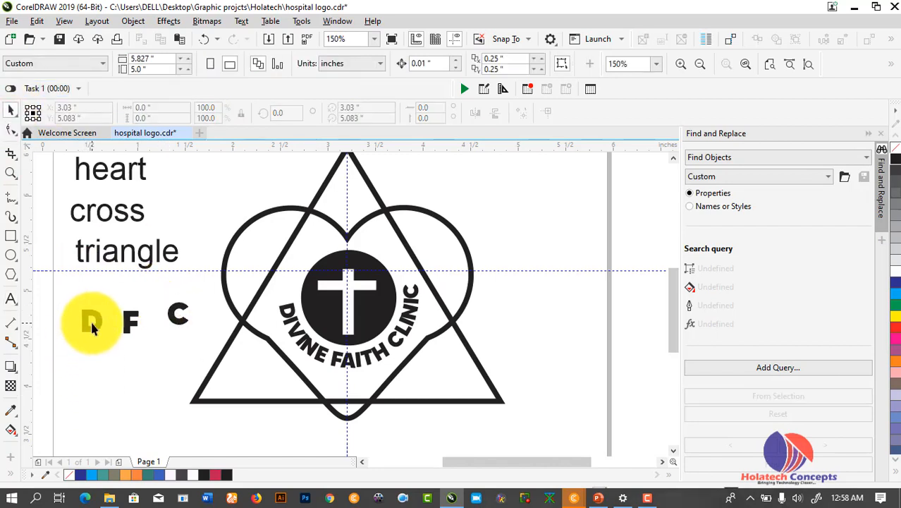
# Drag D to the triangle's top corner, F to lower-left and C to lower-right
pyautogui.moveTo(94, 326); pyautogui.dragTo(347, 201)
pyautogui.moveTo(131, 321); pyautogui.dragTo(253, 375)
pyautogui.click(177, 325)
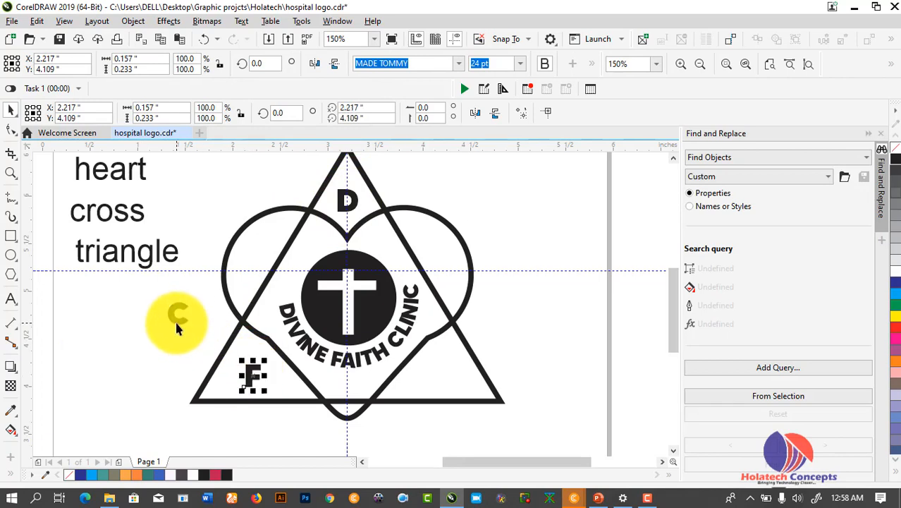
pyautogui.moveTo(175, 319); pyautogui.dragTo(440, 375)
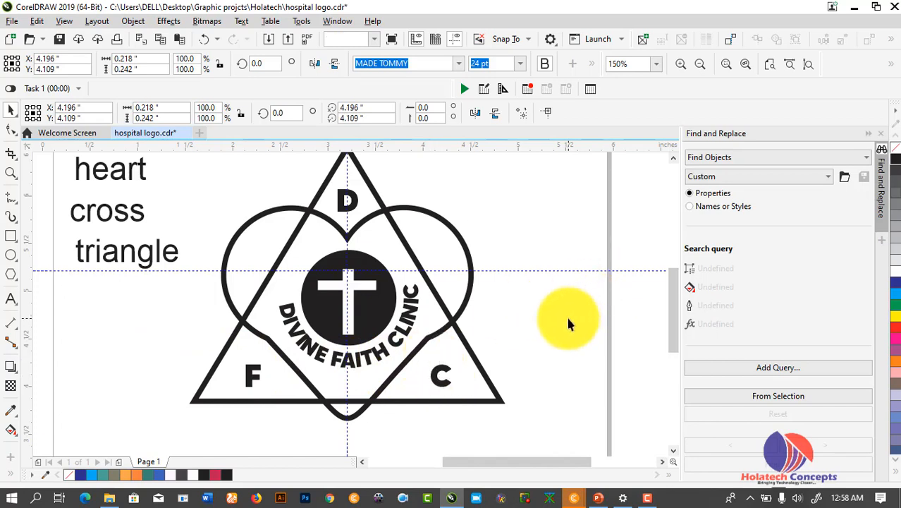
pyautogui.click(565, 313)
pyautogui.scroll(-2, 553, 328)
pyautogui.scroll(2, 525, 299)
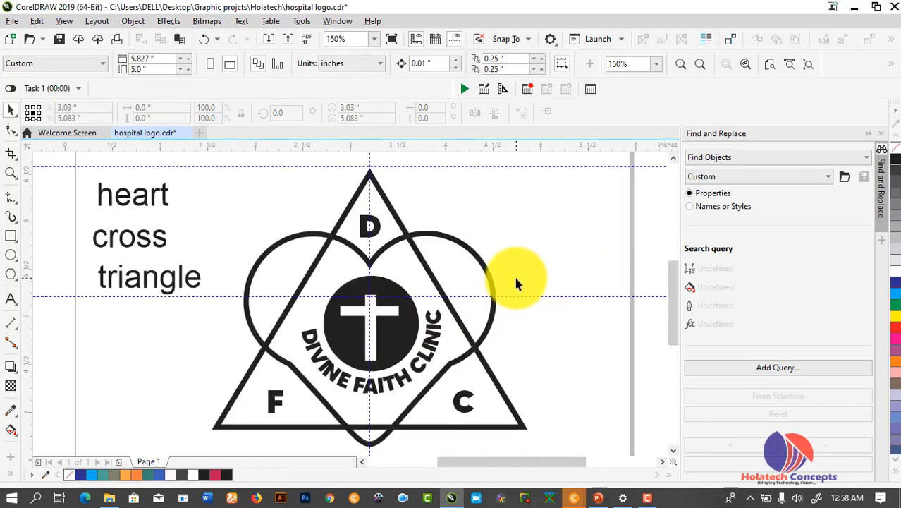
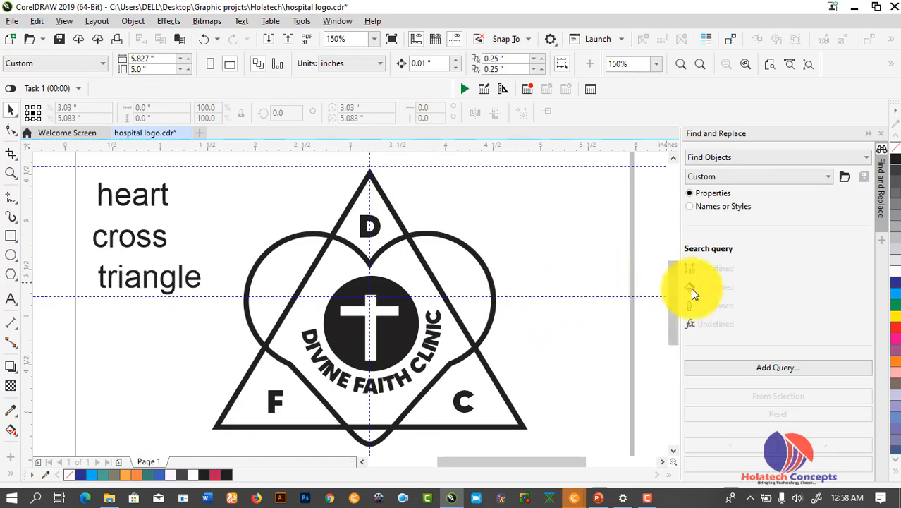
# Move the five-colour swatch strip from the page corner to beside the logo's top-right
pyautogui.moveTo(668, 295)
pyautogui.mouseDown()
pyautogui.moveTo(665, 260)
pyautogui.moveTo(664, 282)
pyautogui.mouseUp()
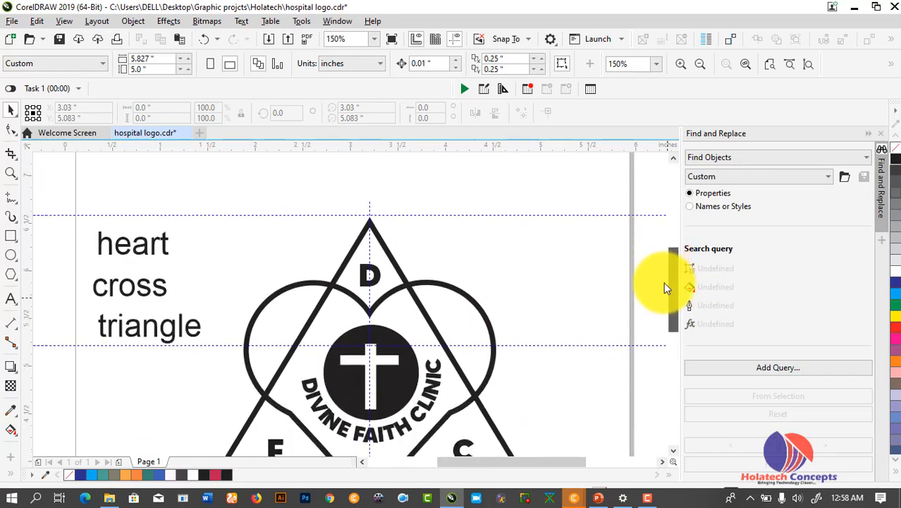
pyautogui.scroll(-2, 454, 262)
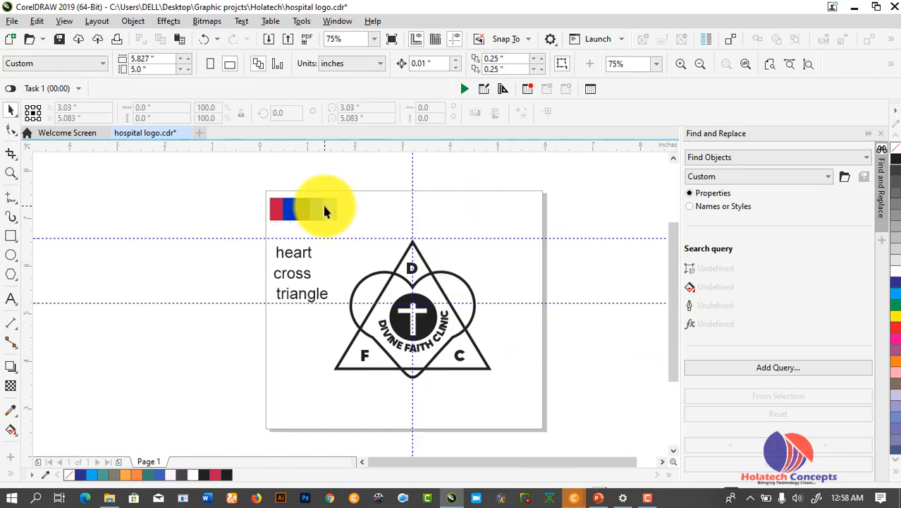
pyautogui.click(297, 209)
pyautogui.moveTo(298, 209); pyautogui.dragTo(511, 225)
pyautogui.scroll(2, 505, 282)
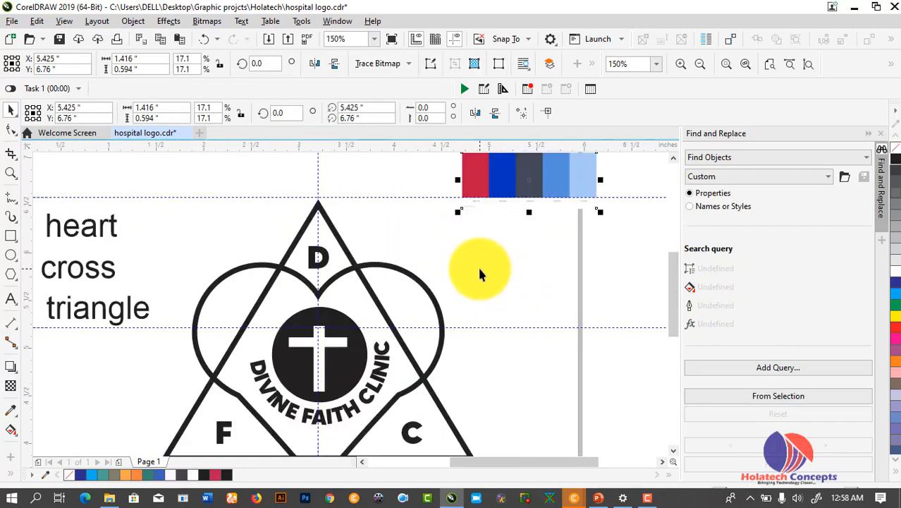
pyautogui.scroll(-2, 476, 264)
# Sample the swatch strip's red with the Color Eyedropper and apply it to the heart
pyautogui.click(457, 282)
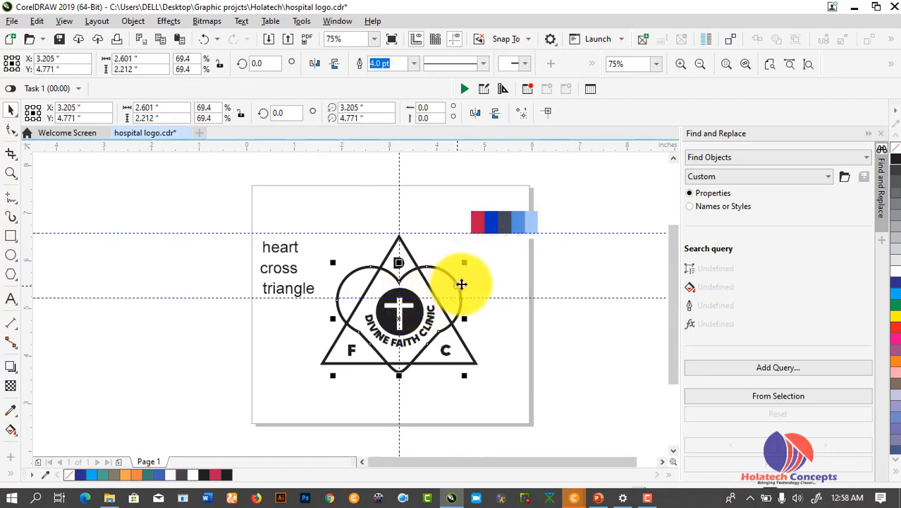
pyautogui.click(11, 409)
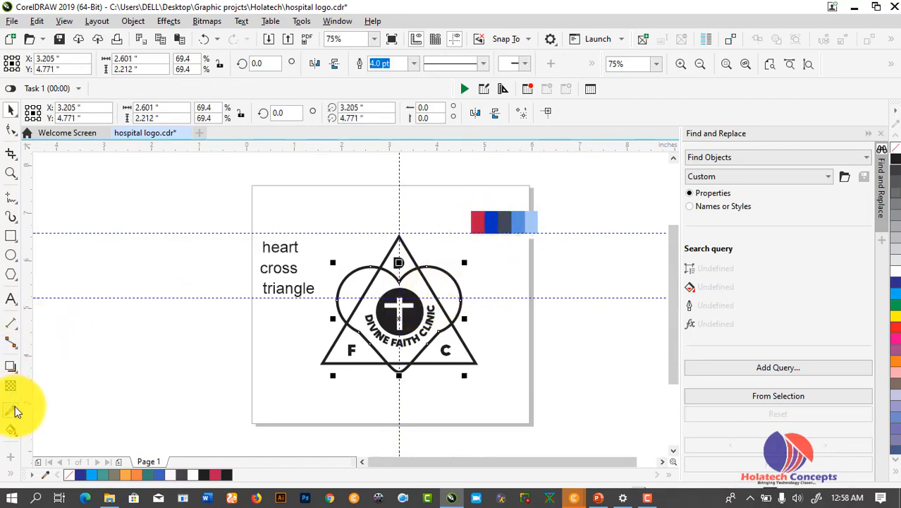
pyautogui.click(477, 225)
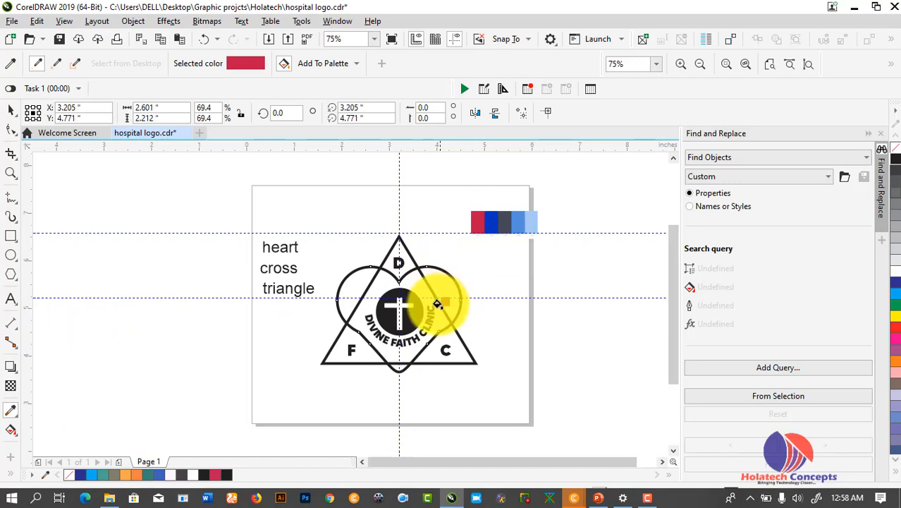
pyautogui.click(451, 297)
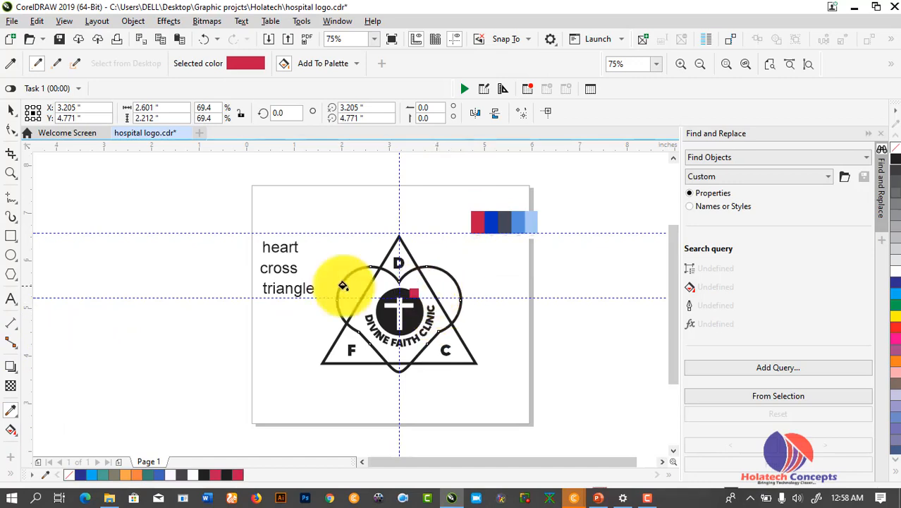
# Try moving the heart and colouring its outline red, undoing both changes
pyautogui.click(12, 112)
pyautogui.click(457, 297)
pyautogui.click(458, 286)
pyautogui.moveTo(458, 286); pyautogui.dragTo(564, 286)
pyautogui.hotkey('ctrl', 'z')
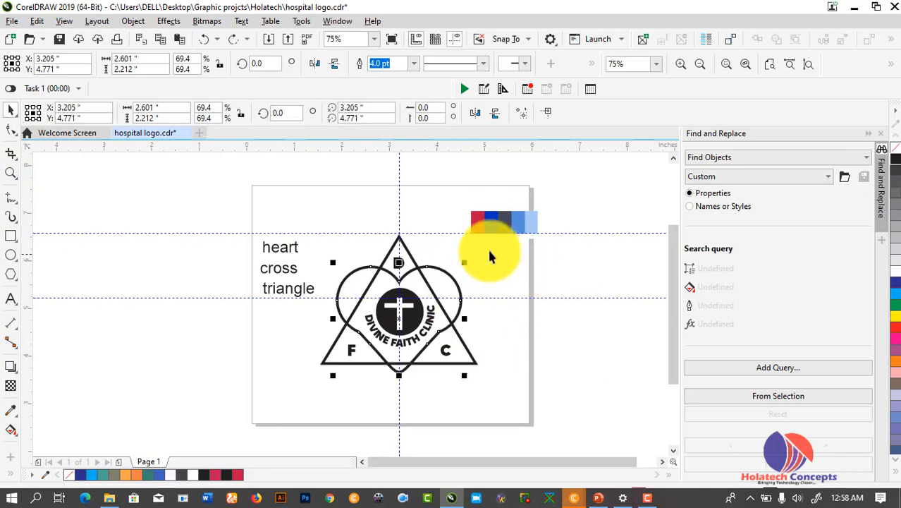
pyautogui.rightClick(896, 327)
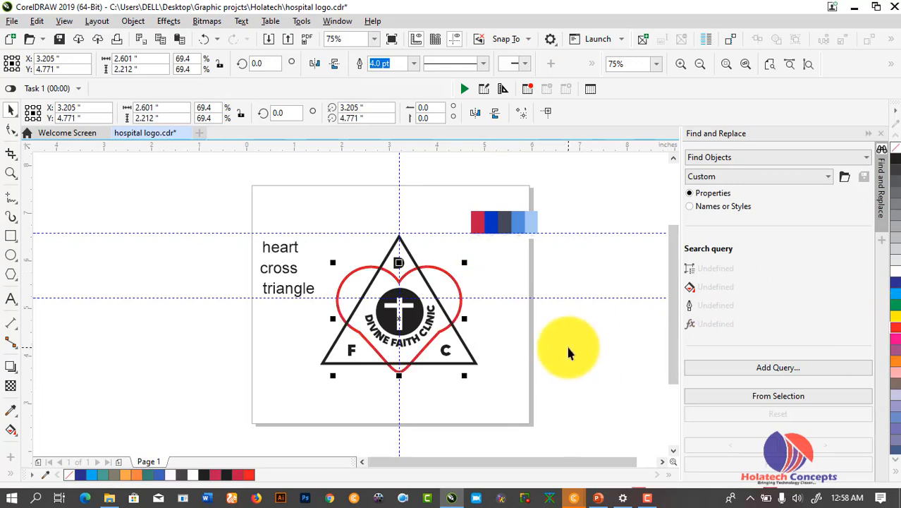
pyautogui.hotkey('ctrl', 'z')
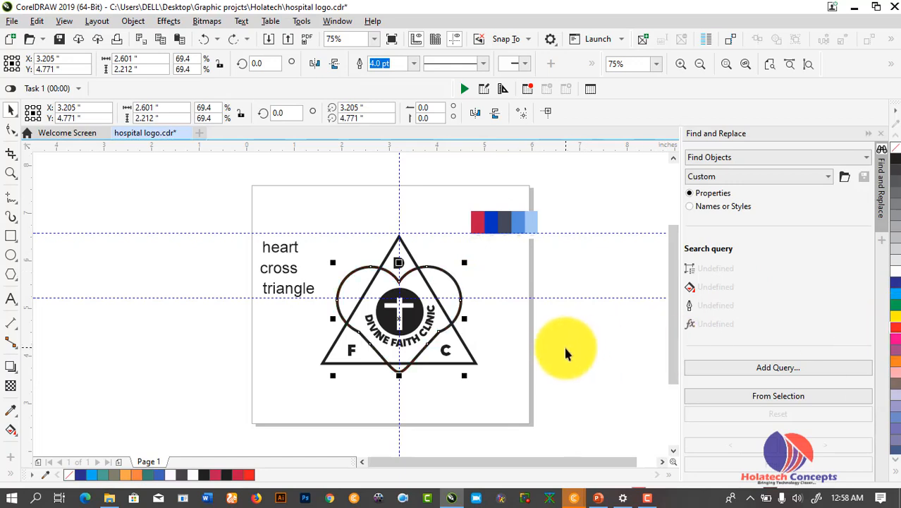
pyautogui.click(11, 431)
pyautogui.click(49, 445)
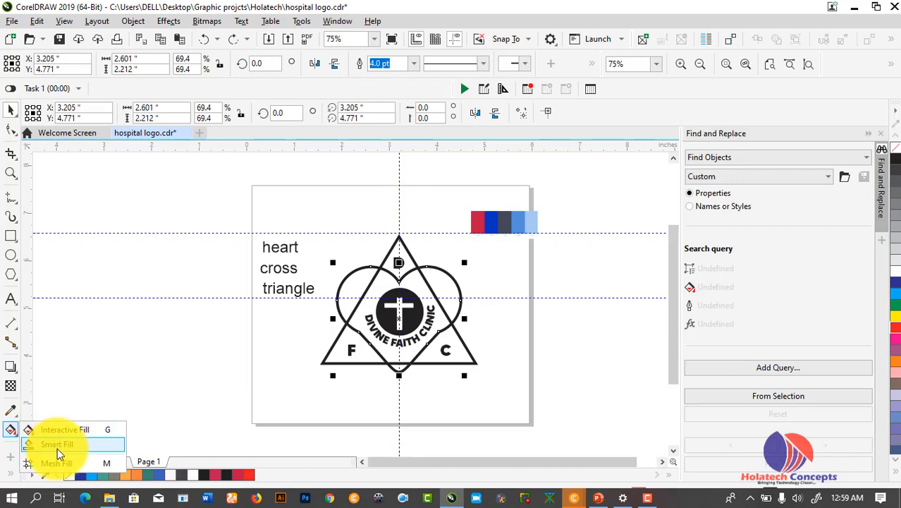
pyautogui.click(360, 284)
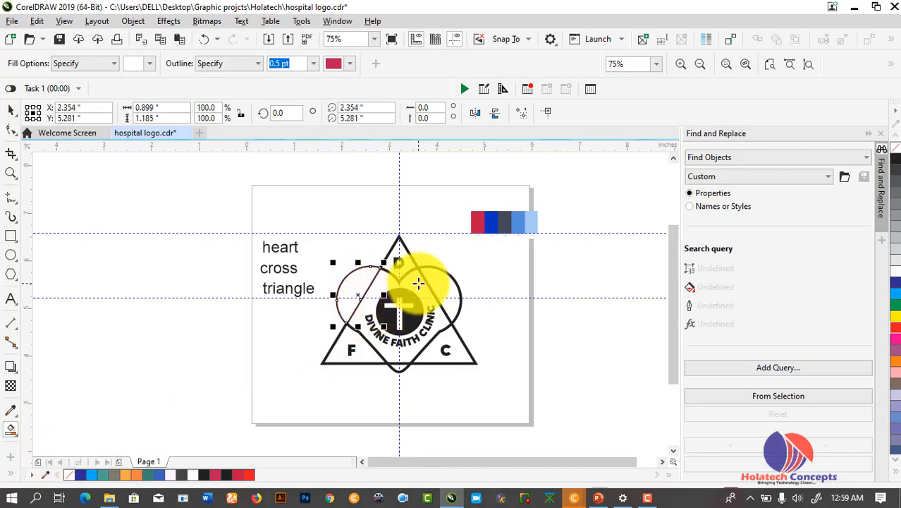
pyautogui.click(418, 284)
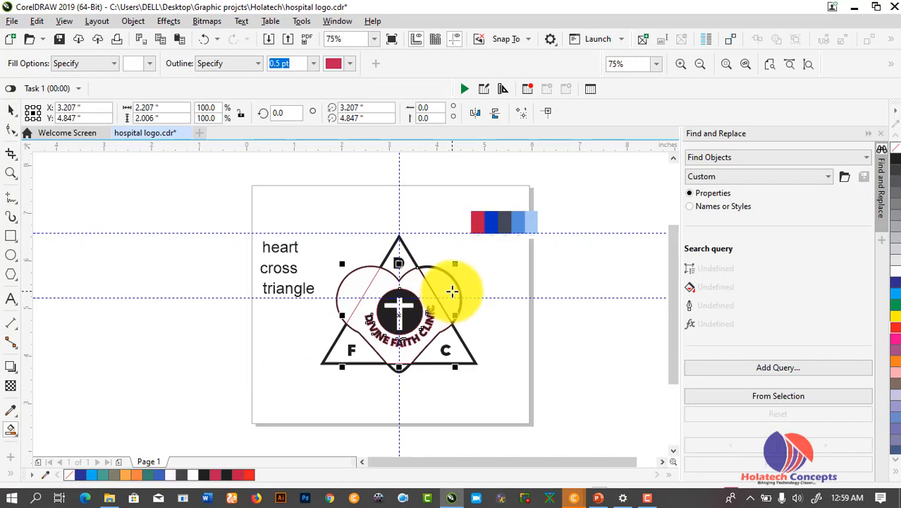
pyautogui.click(452, 291)
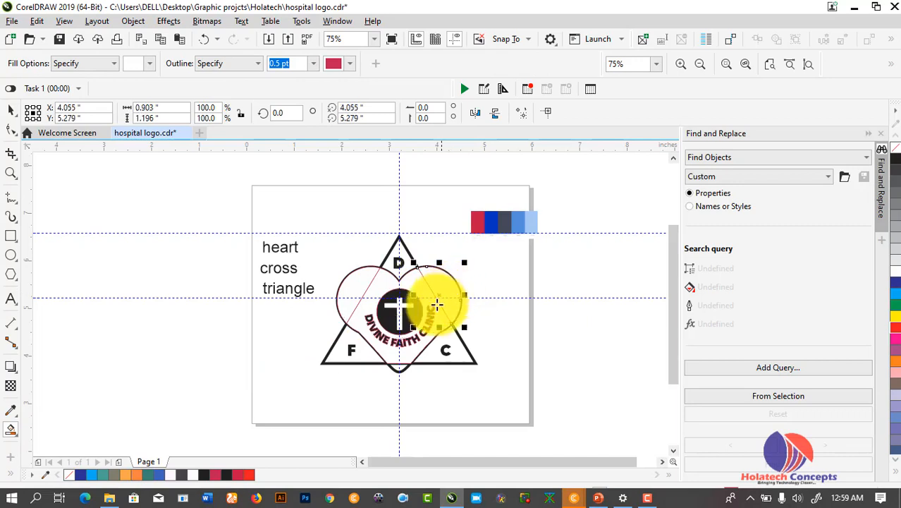
pyautogui.click(399, 367)
pyautogui.scroll(5, 400, 360)
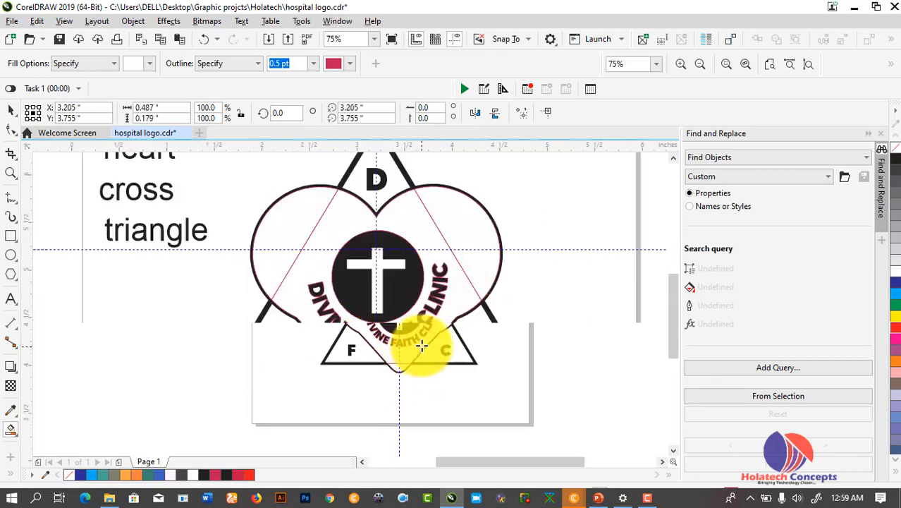
pyautogui.scroll(-4, 403, 342)
pyautogui.hotkey('ctrl', 'z')
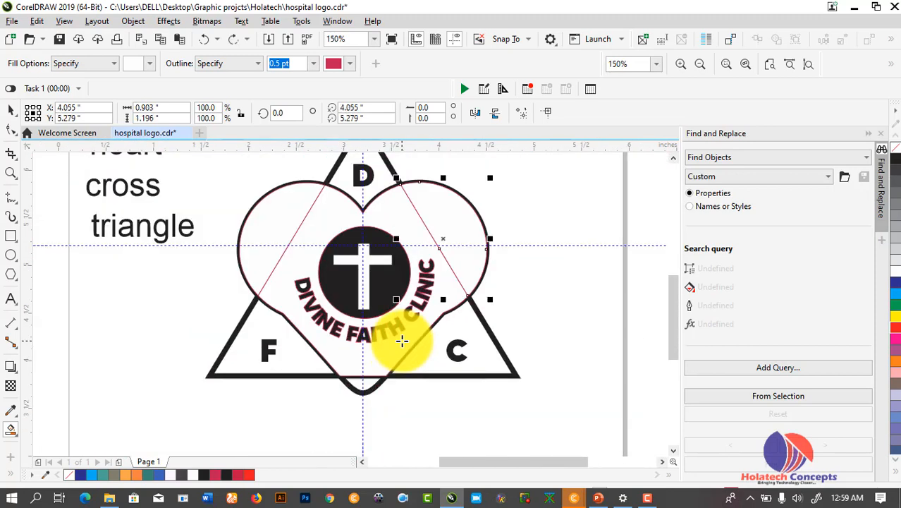
pyautogui.hotkey('ctrl', 'z')
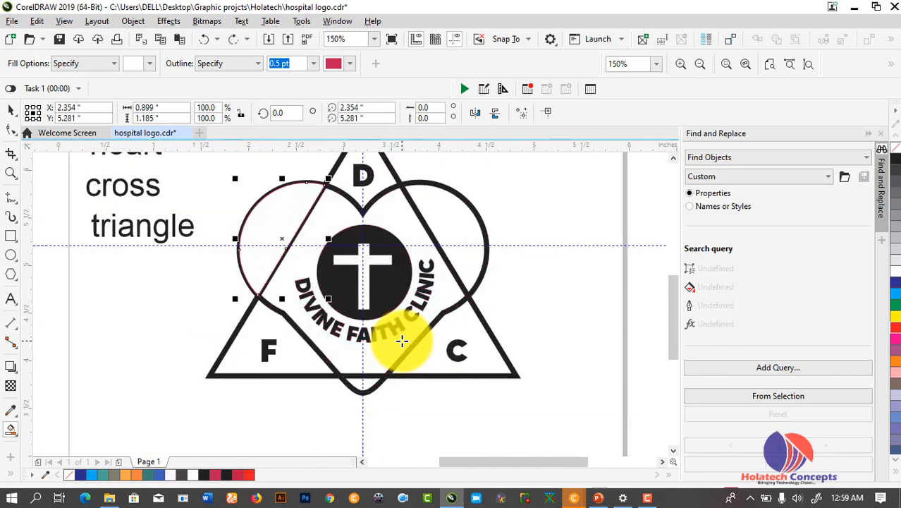
pyautogui.hotkey('ctrl', 'z')
pyautogui.click(11, 111)
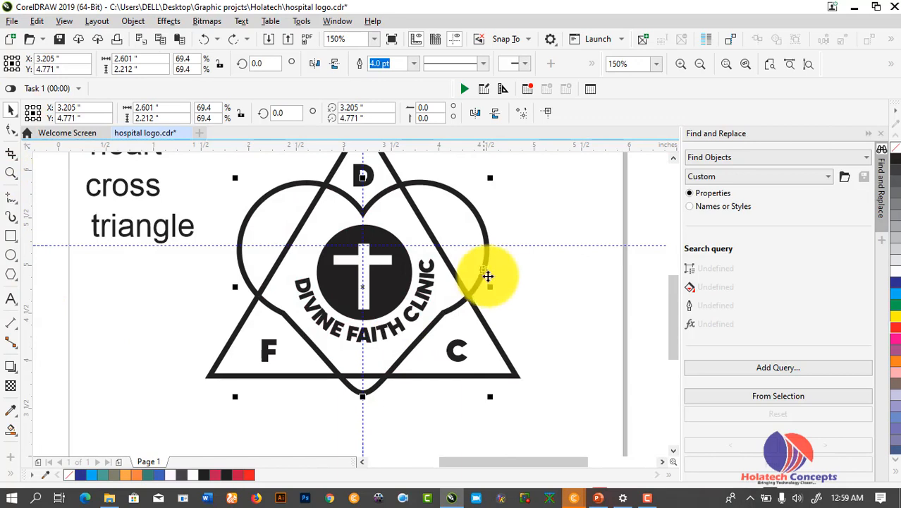
# Shift the heart right of the triangle and apply green from the palette to its outline
pyautogui.moveTo(488, 276); pyautogui.dragTo(655, 259)
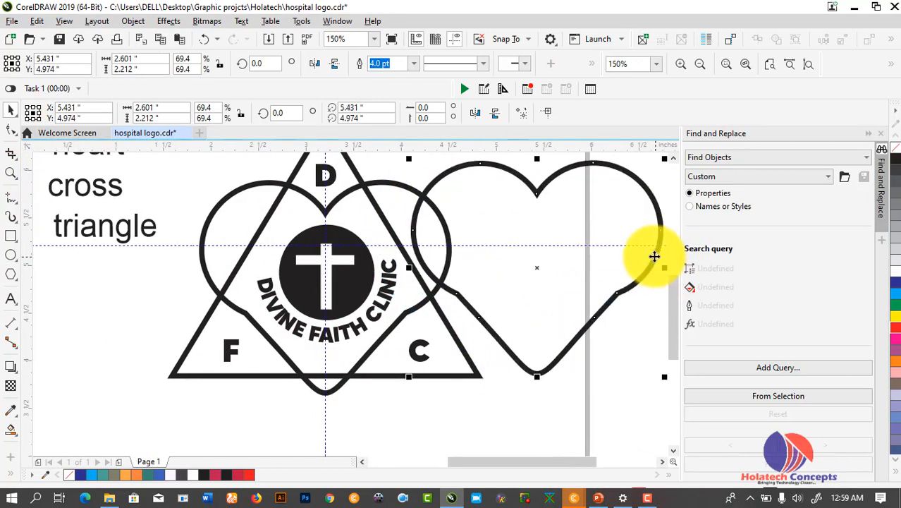
pyautogui.click(622, 499)
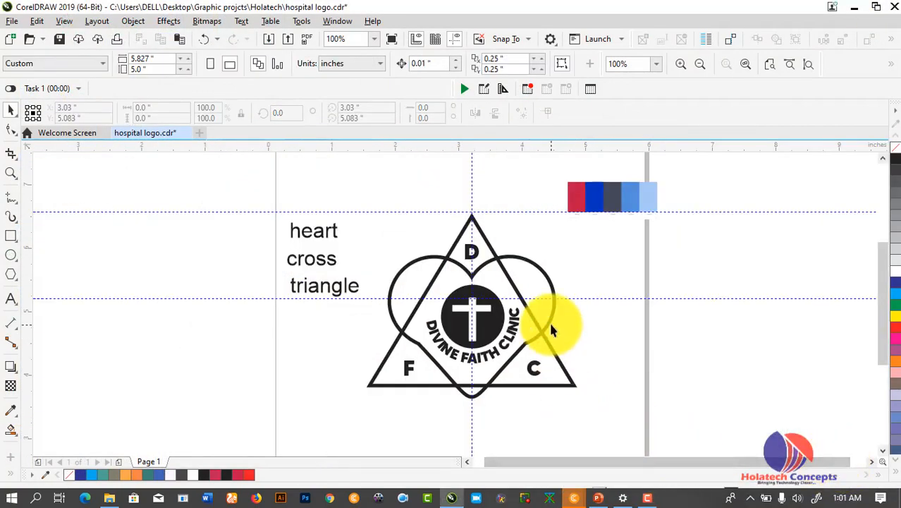
pyautogui.click(551, 326)
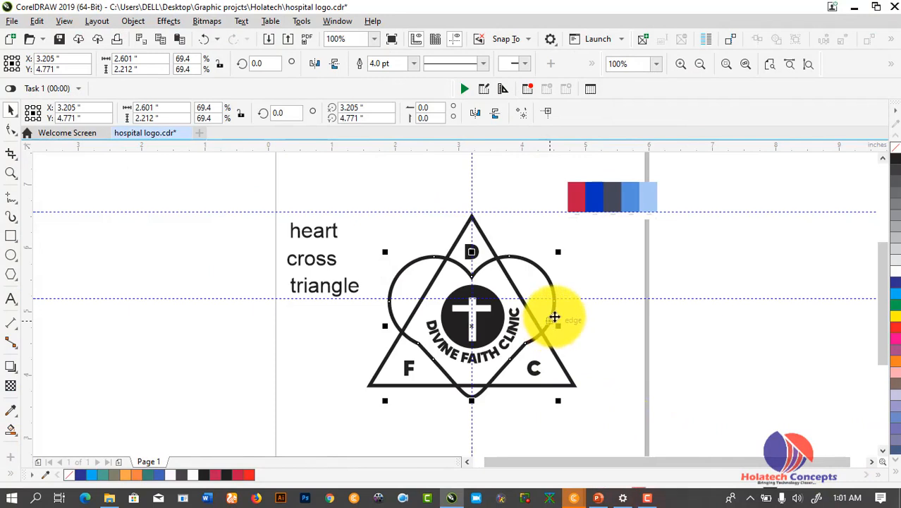
pyautogui.click(896, 304)
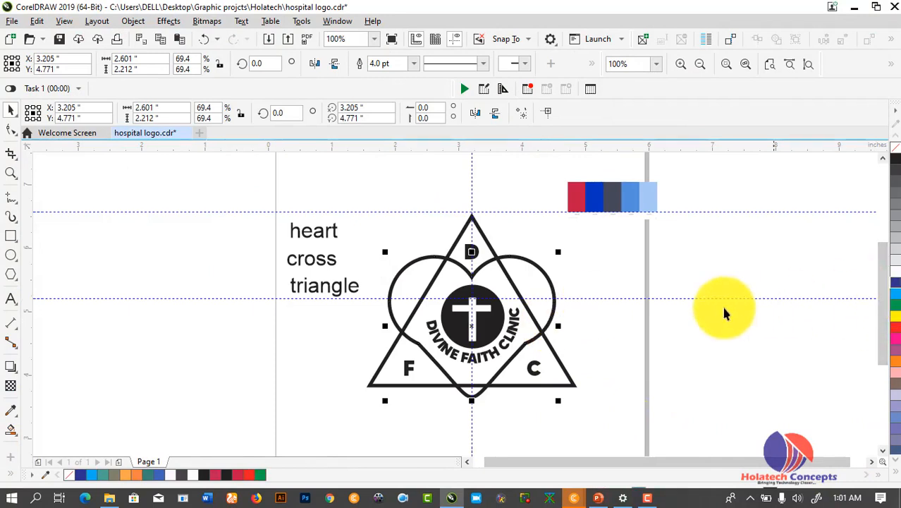
pyautogui.click(603, 316)
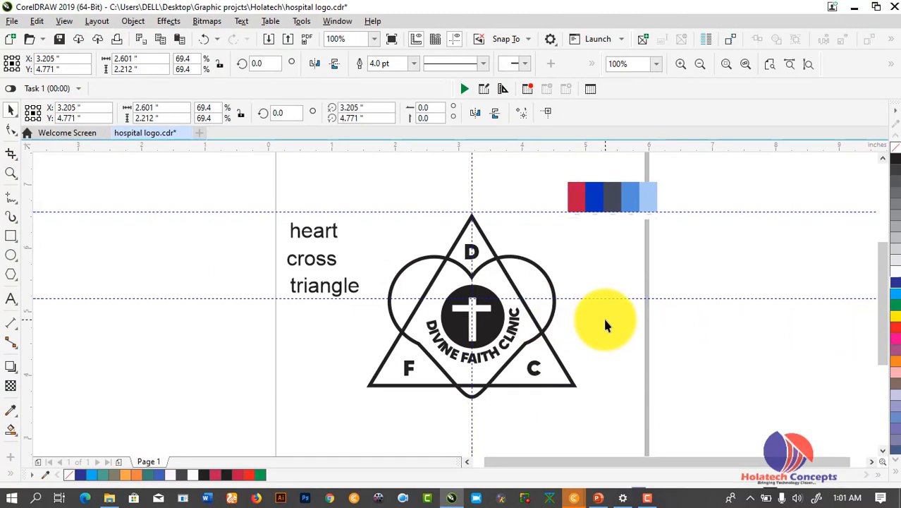
pyautogui.click(550, 330)
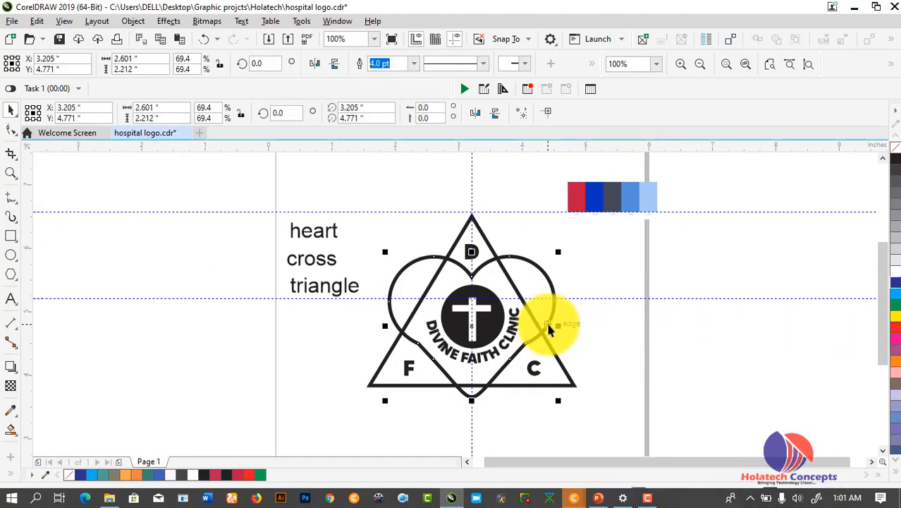
pyautogui.click(578, 321)
# Draw a circle right of the logo and fill it with red sampled from the swatch strip
pyautogui.click(10, 254)
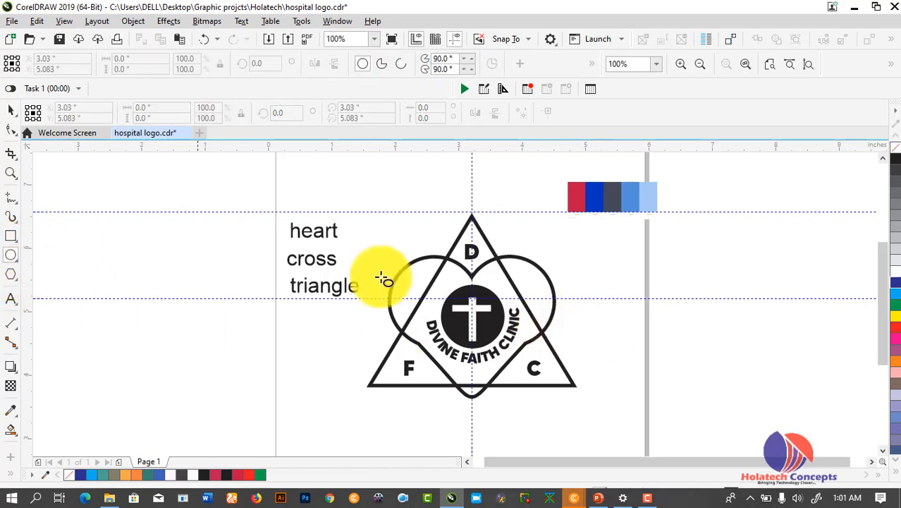
pyautogui.moveTo(612, 245); pyautogui.dragTo(746, 377)
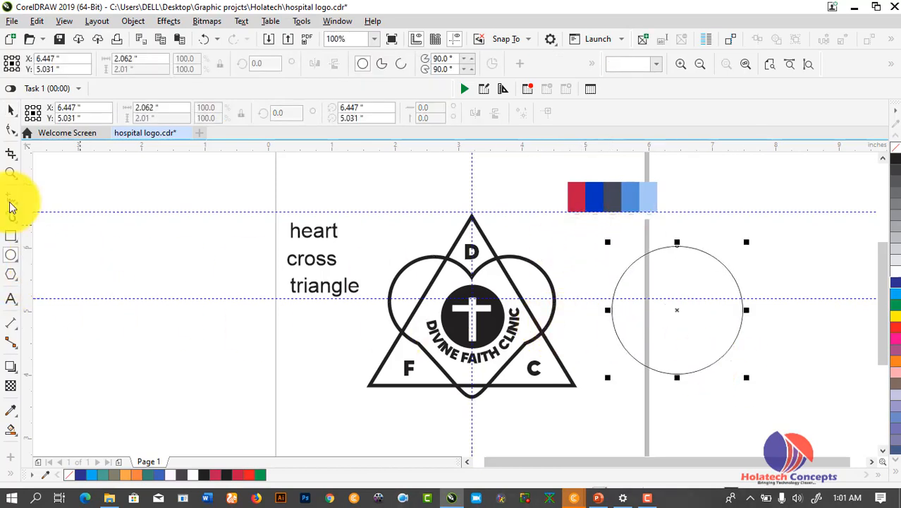
pyautogui.click(10, 111)
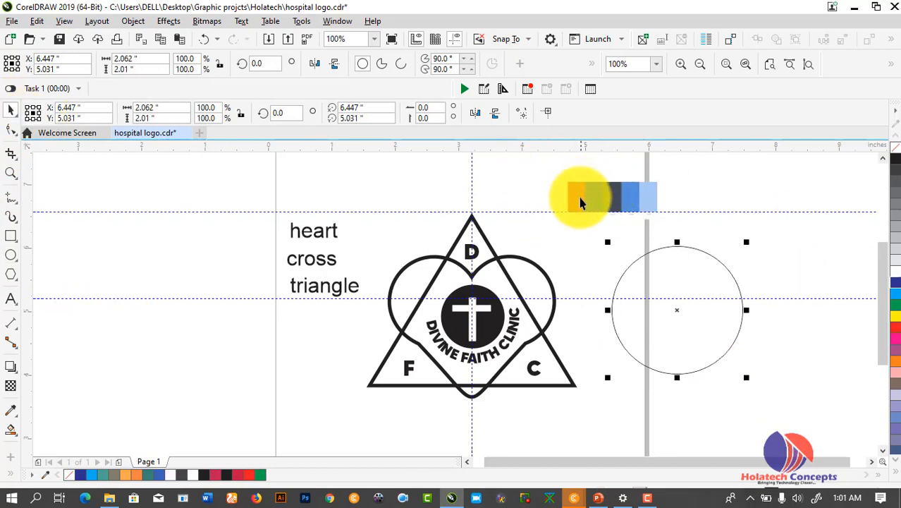
pyautogui.click(10, 412)
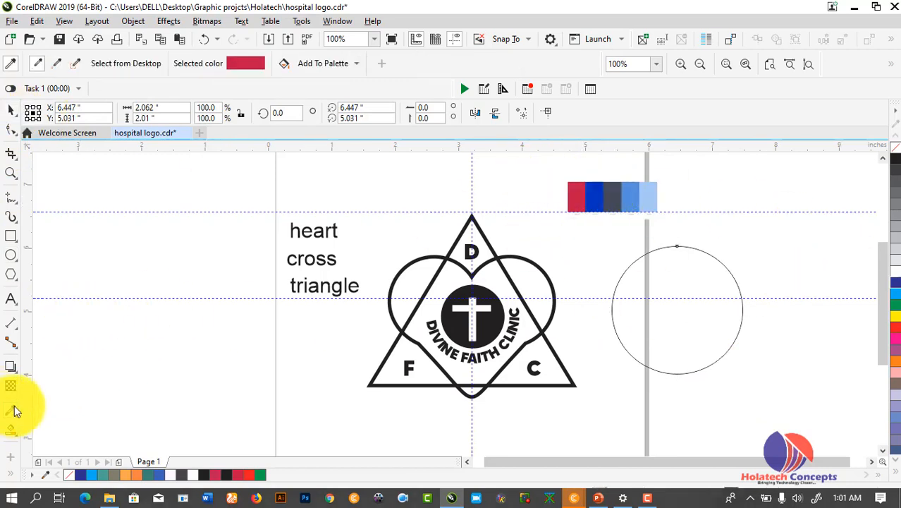
pyautogui.click(576, 195)
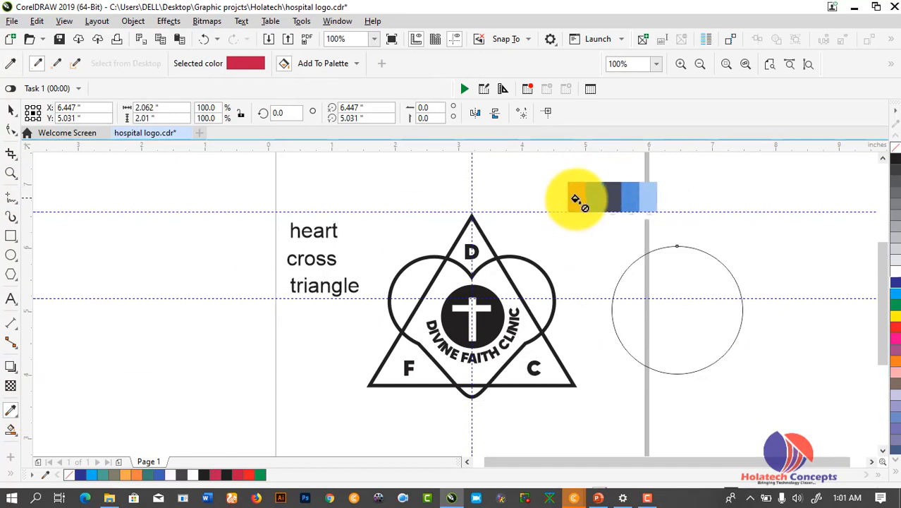
pyautogui.click(11, 111)
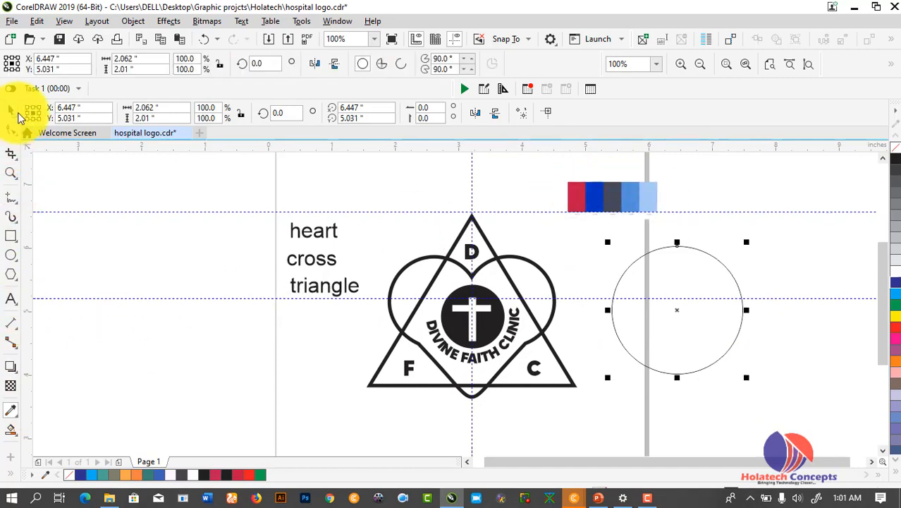
pyautogui.click(10, 412)
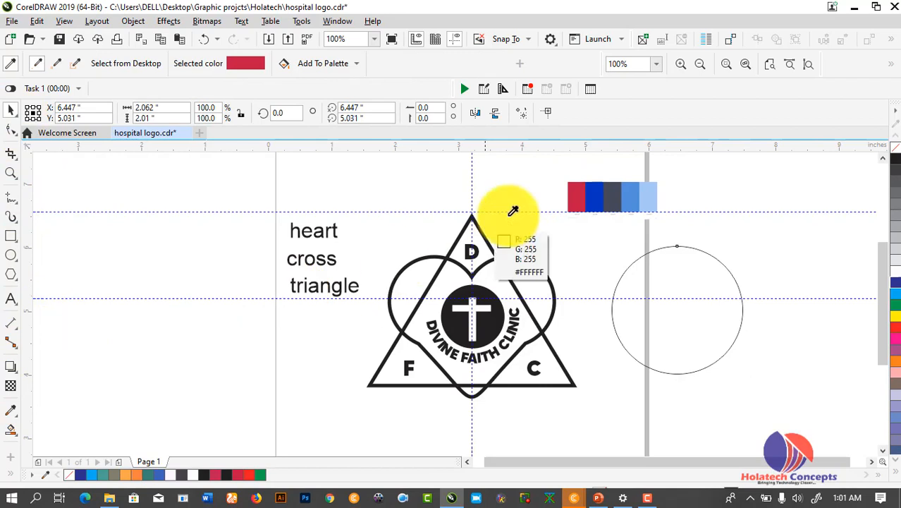
pyautogui.click(580, 192)
pyautogui.click(673, 291)
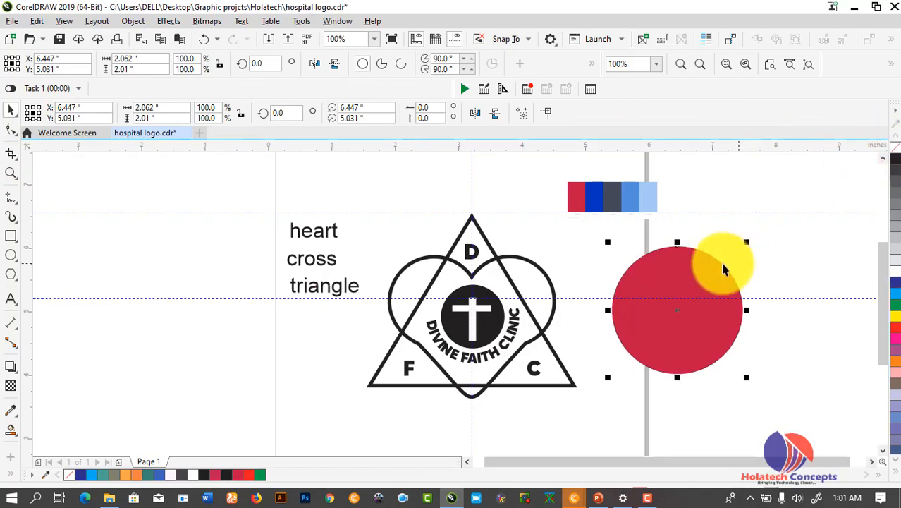
# Try clipping the red circle into the logo's heart, then undo it
pyautogui.moveTo(698, 263); pyautogui.dragTo(529, 281)
pyautogui.click(581, 369)
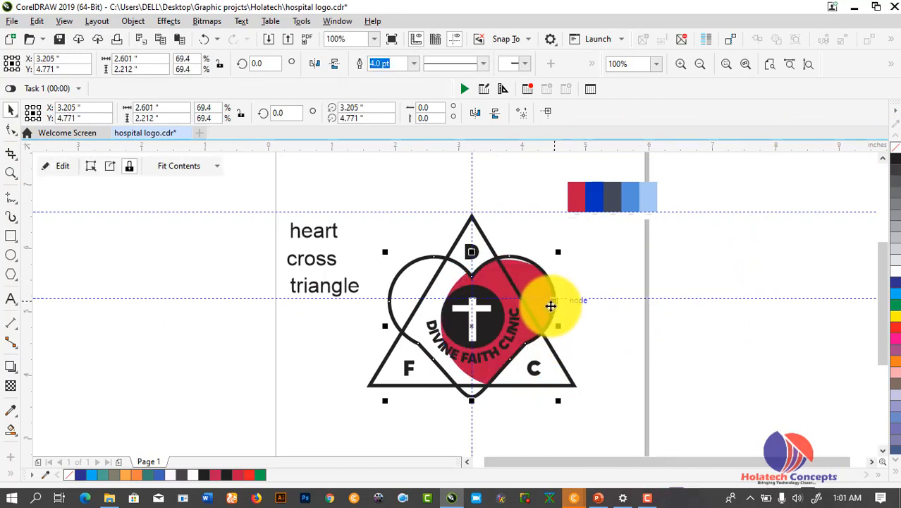
pyautogui.hotkey('ctrl', 'z')
pyautogui.press('Escape')
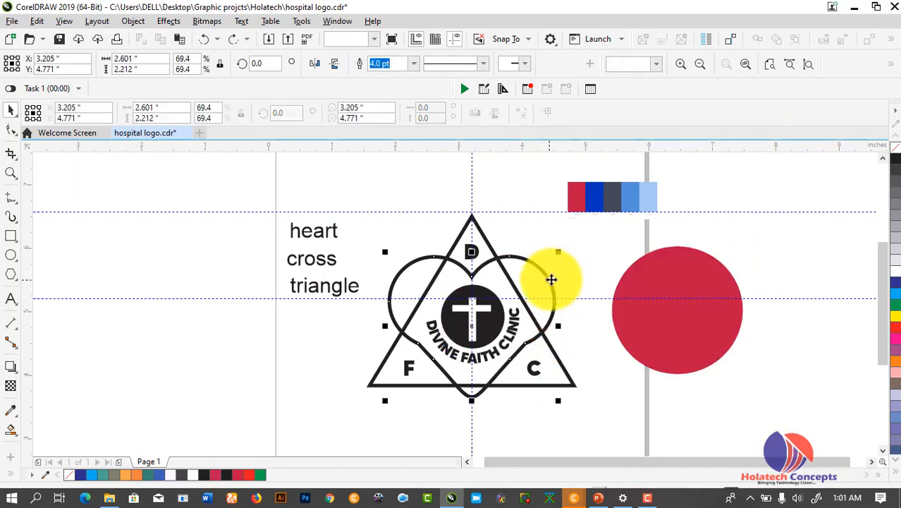
# PowerClip the red circle inside a heart copy, enlarge it to fill, and move it onto the logo
pyautogui.moveTo(534, 274); pyautogui.dragTo(251, 259)
pyautogui.rightClick(234, 258)
pyautogui.click(609, 284)
pyautogui.click(660, 275)
pyautogui.moveTo(659, 275); pyautogui.dragTo(156, 280)
pyautogui.click(212, 369)
pyautogui.keyDown('ctrl'); pyautogui.click(189, 304); pyautogui.keyUp('ctrl')
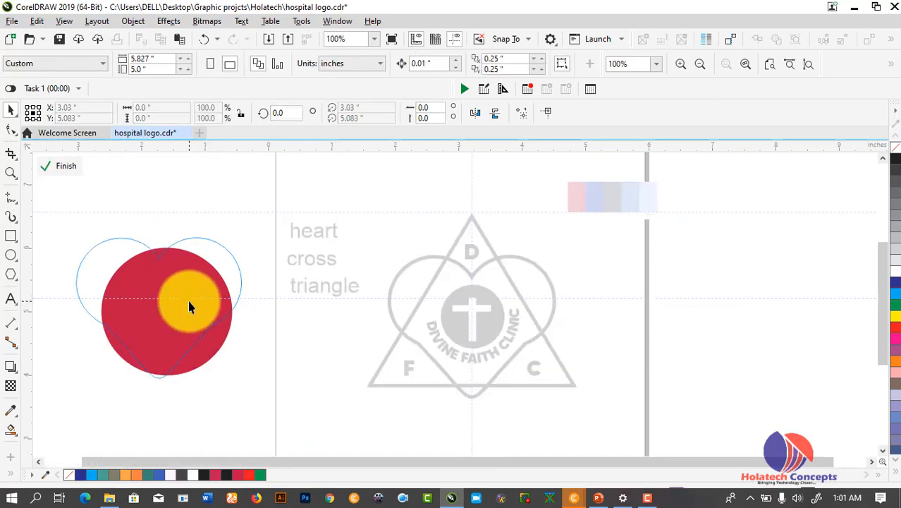
pyautogui.moveTo(232, 374); pyautogui.dragTo(334, 423)
pyautogui.keyDown('ctrl'); pyautogui.click(248, 178); pyautogui.keyUp('ctrl')
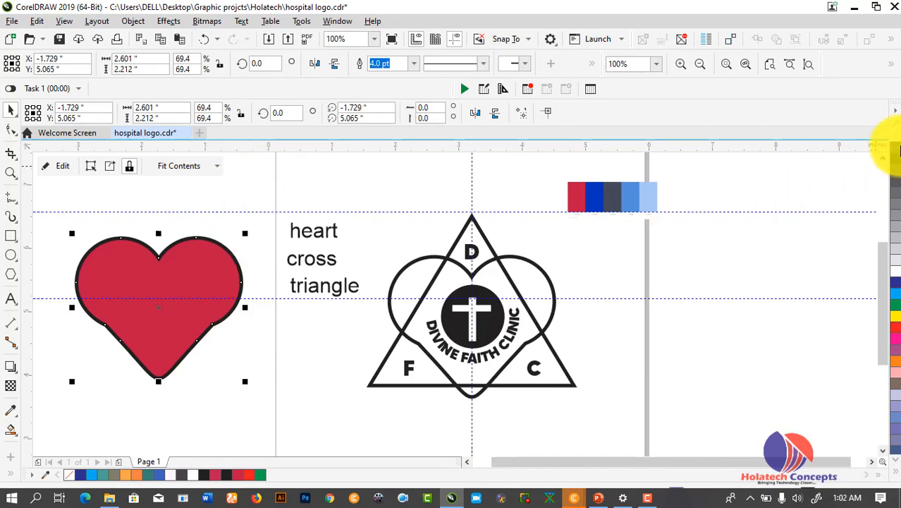
pyautogui.moveTo(149, 321); pyautogui.dragTo(465, 339)
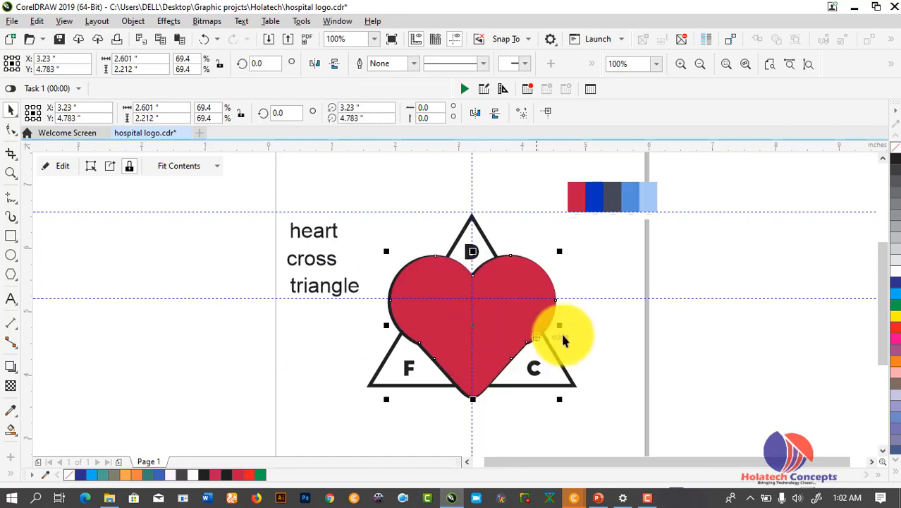
# Delete the black outlined heart and send the red heart behind the triangle and cross
pyautogui.click(605, 334)
pyautogui.click(476, 397)
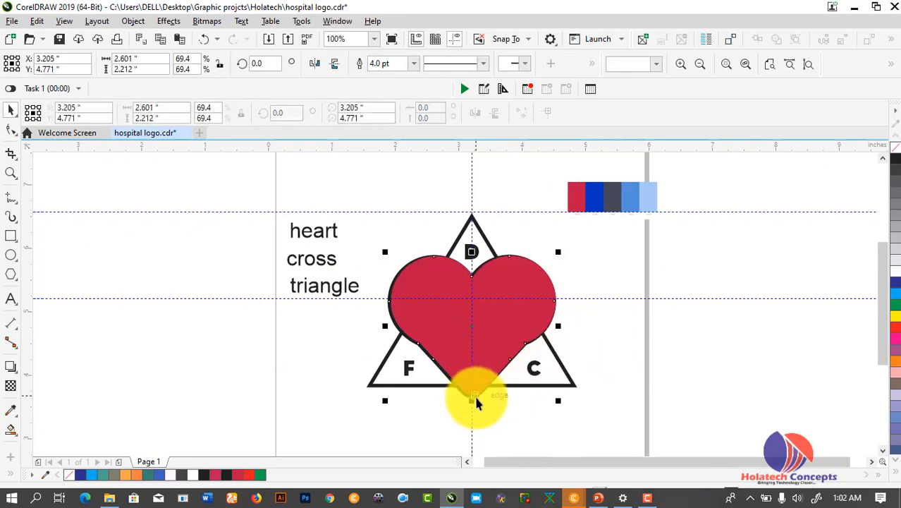
pyautogui.press('Delete')
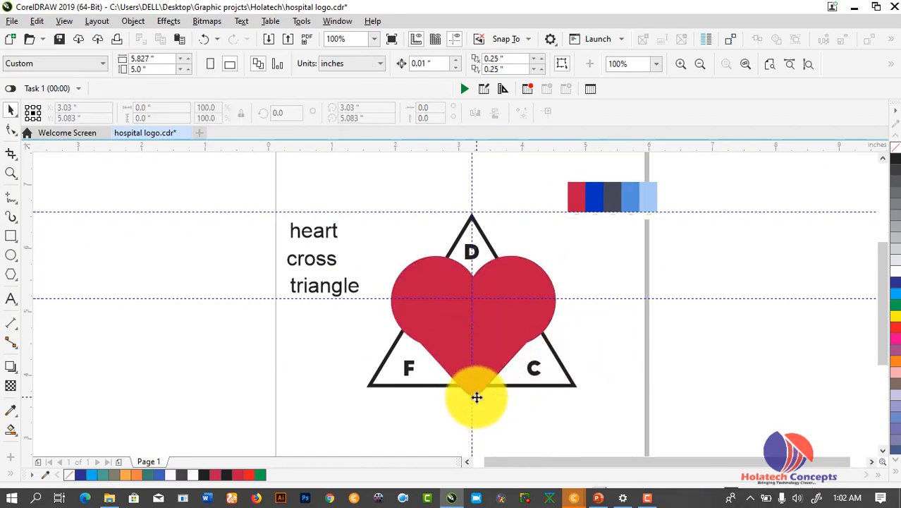
pyautogui.click(484, 352)
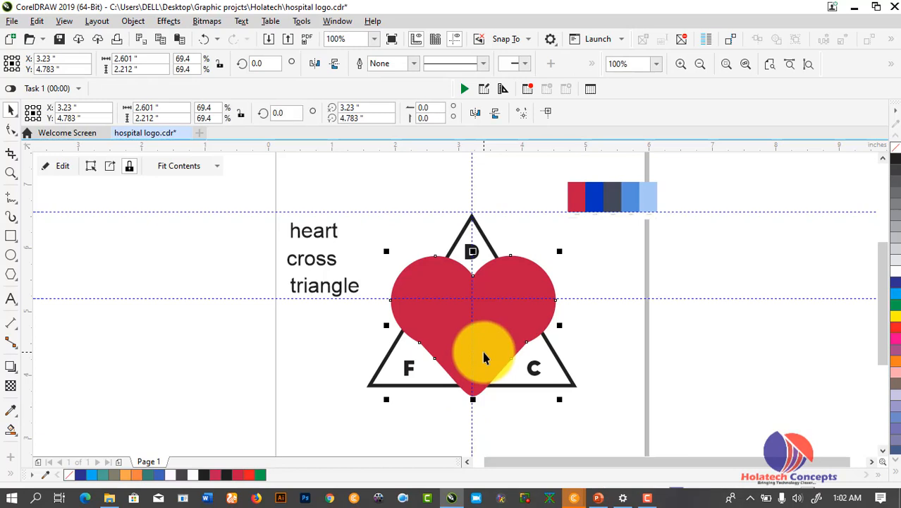
pyautogui.hotkey('shift', 'pagedown')
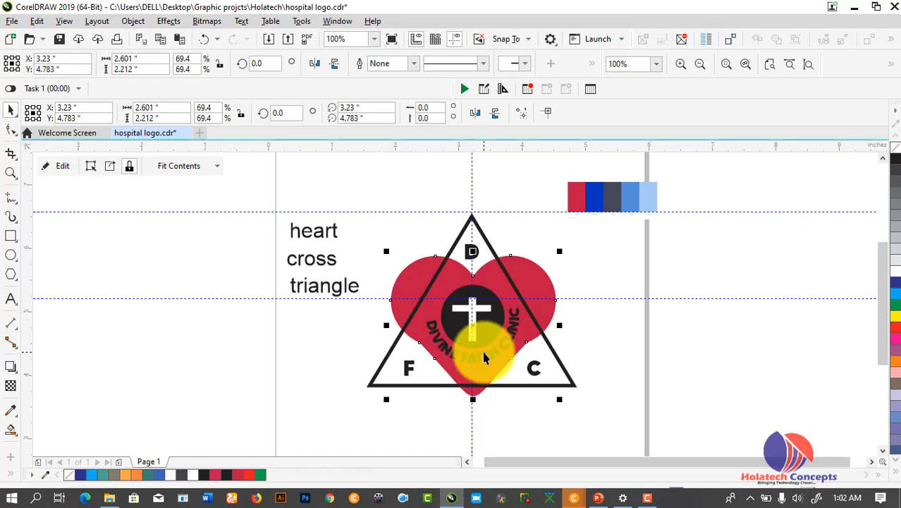
pyautogui.click(690, 360)
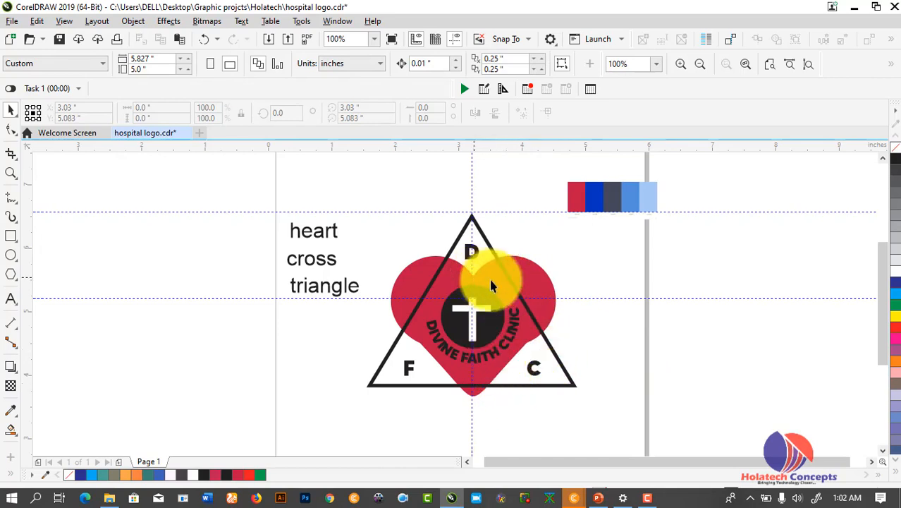
# Fill the triangle with blue sampled from the swatch strip using the Color Eyedropper
pyautogui.click(531, 310)
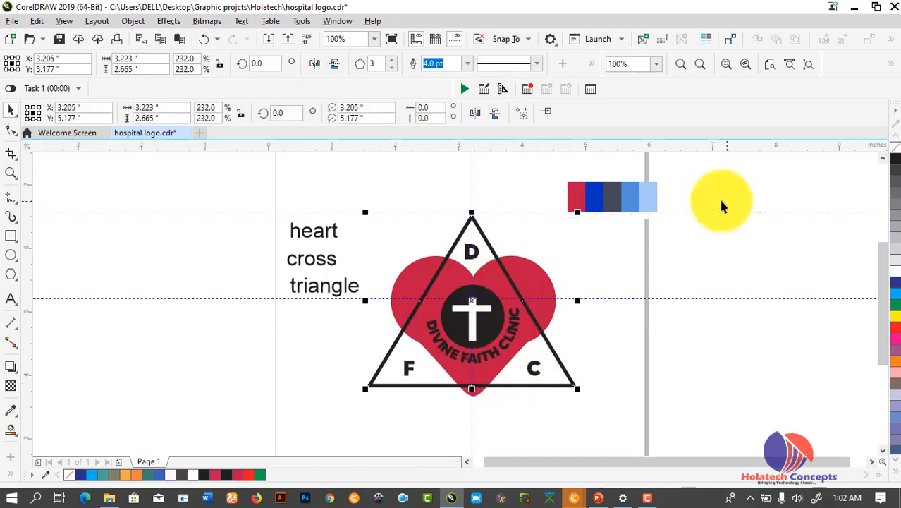
pyautogui.rightClick(595, 203)
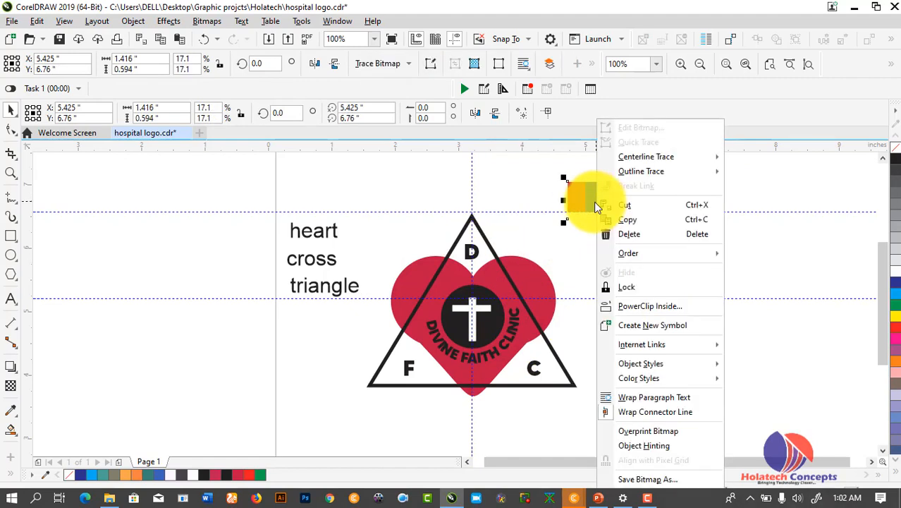
pyautogui.click(554, 223)
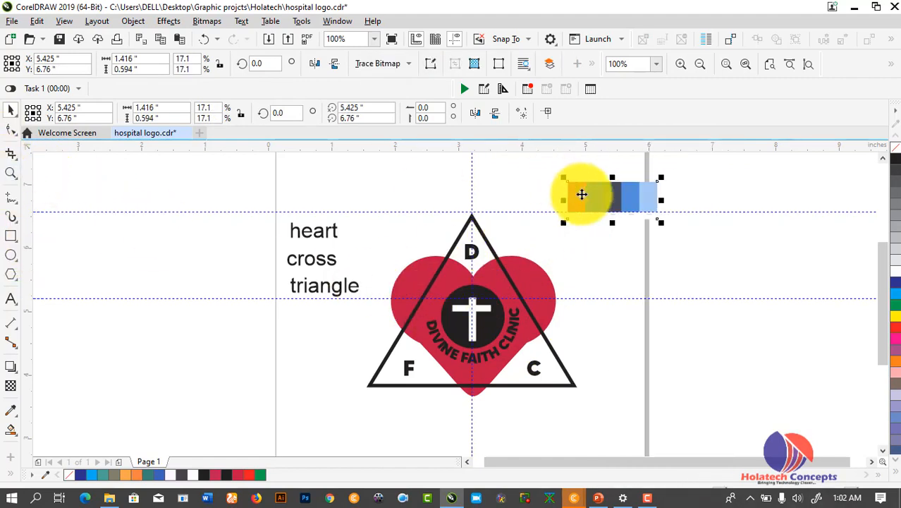
pyautogui.click(595, 275)
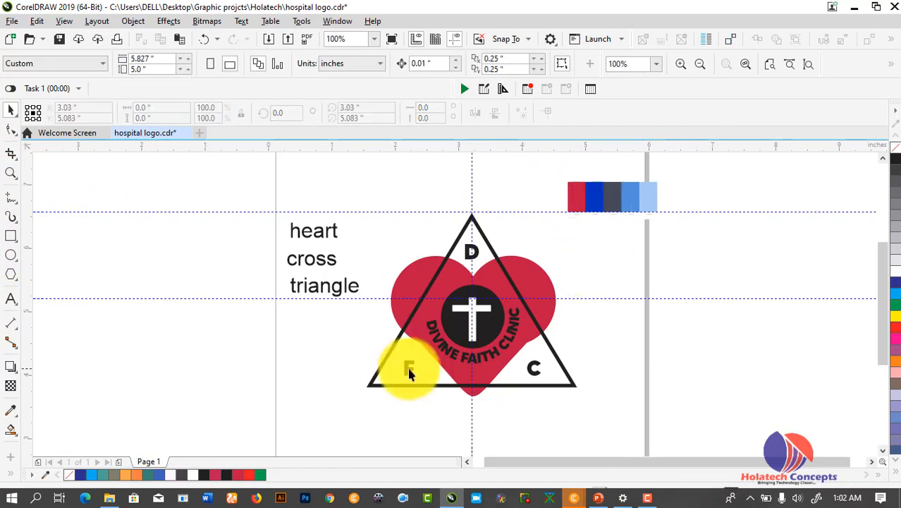
pyautogui.click(477, 390)
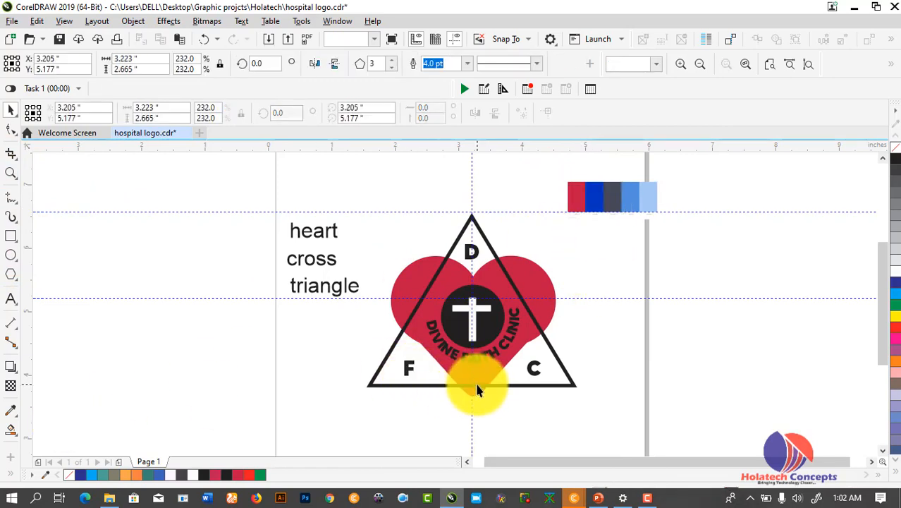
pyautogui.click(13, 413)
pyautogui.click(594, 196)
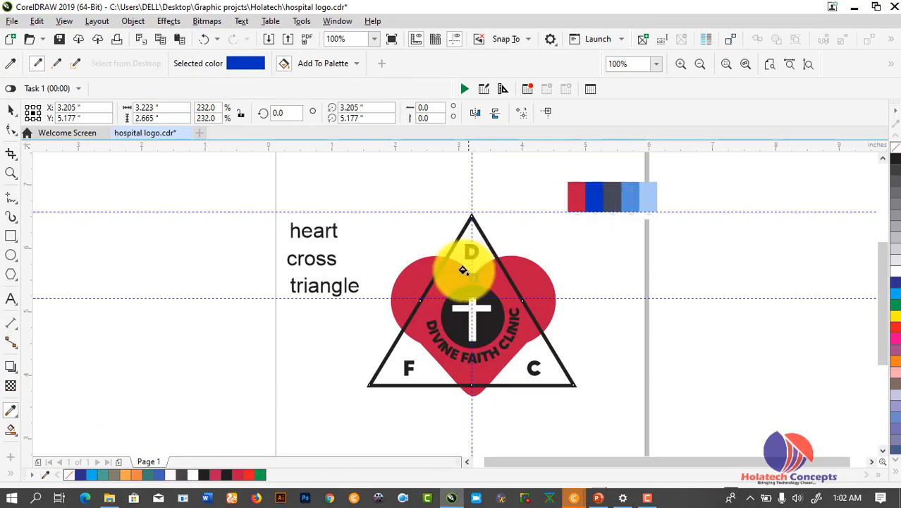
pyautogui.click(452, 275)
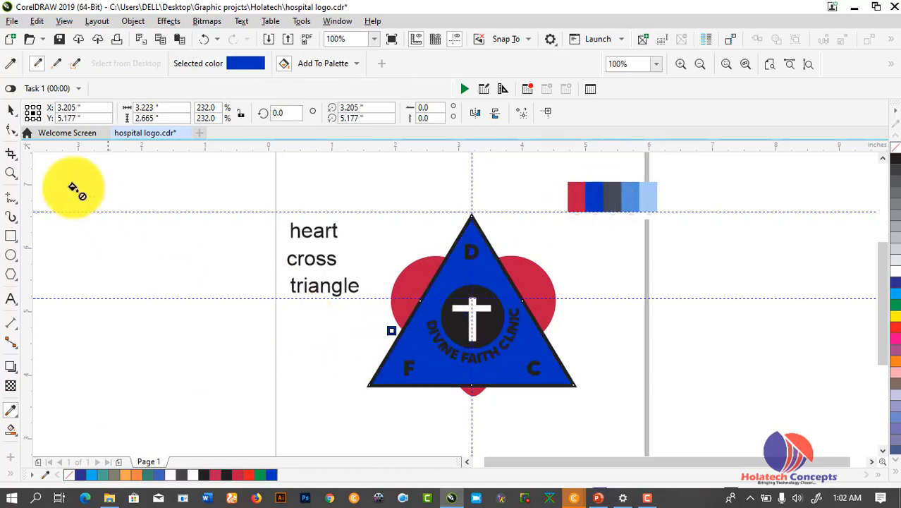
pyautogui.click(13, 112)
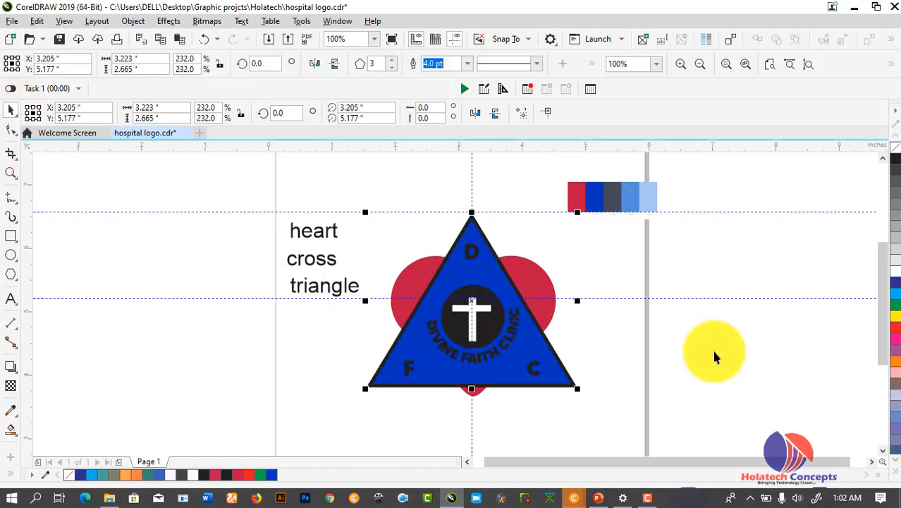
# Send the blue triangle back one level behind the red heart with Ctrl+PgDn
pyautogui.click(597, 353)
pyautogui.click(544, 341)
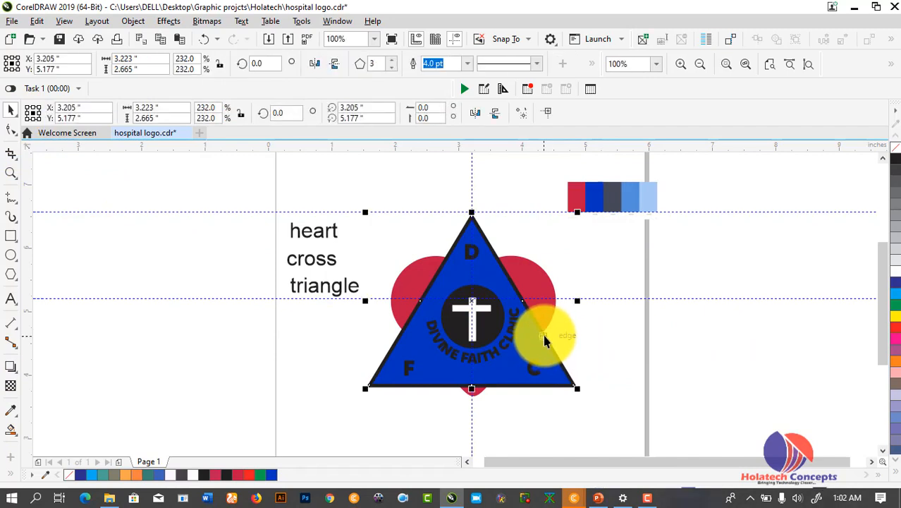
pyautogui.hotkey('ctrl', 'pagedown')
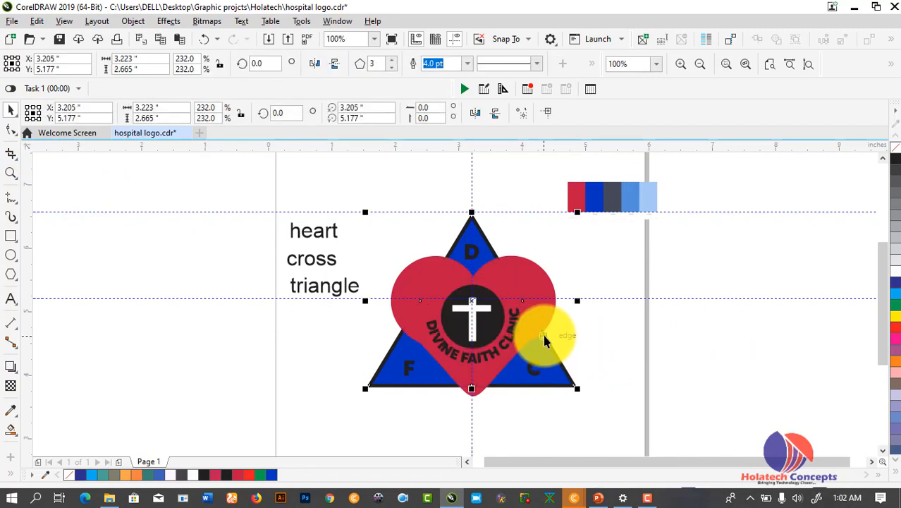
pyautogui.click(587, 355)
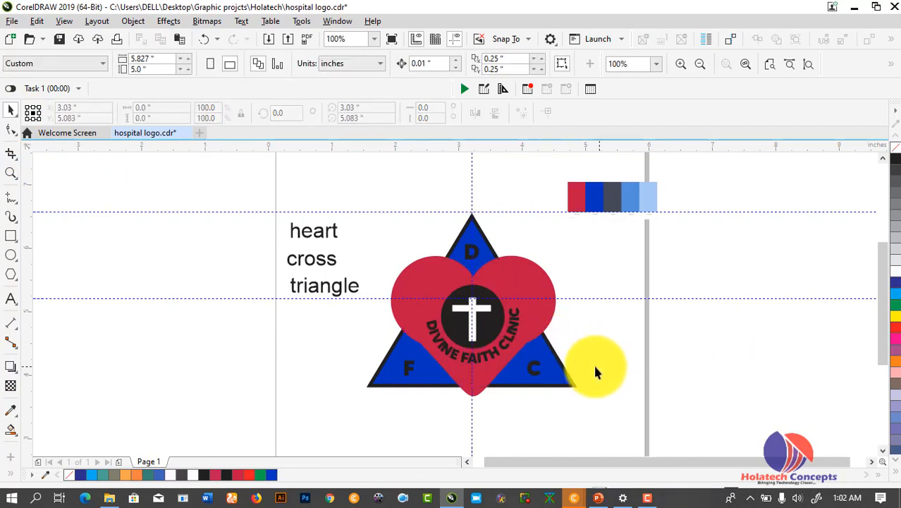
pyautogui.click(560, 388)
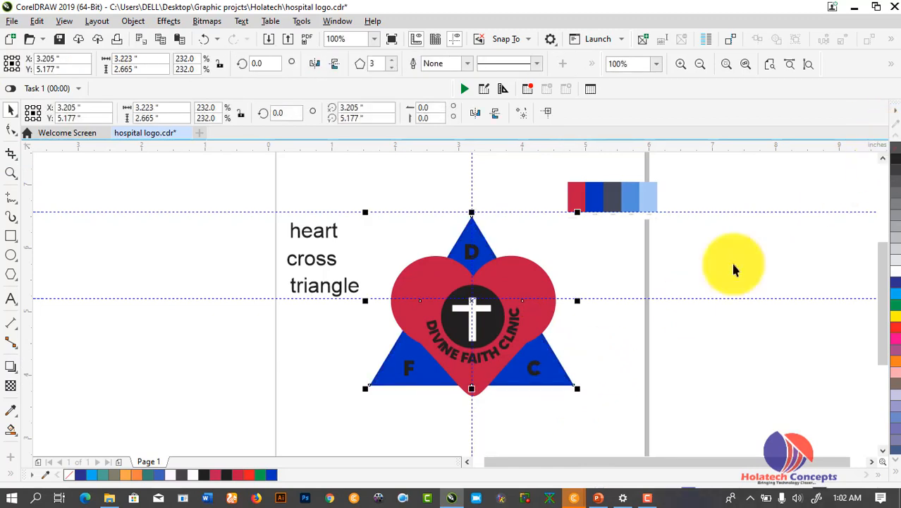
pyautogui.click(657, 337)
# Try filling the curved DIVINE FAITH CLINIC text white, then undo it
pyautogui.click(511, 339)
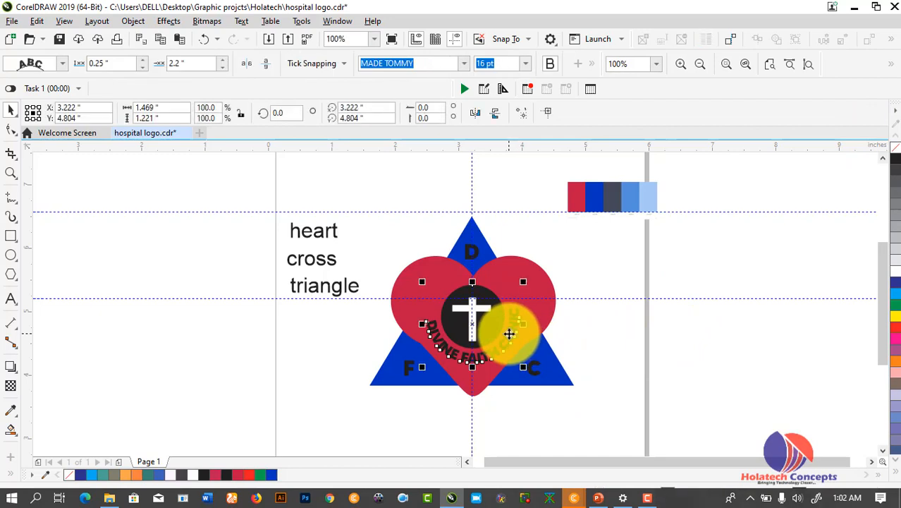
pyautogui.click(895, 278)
pyautogui.hotkey('ctrl', 'z')
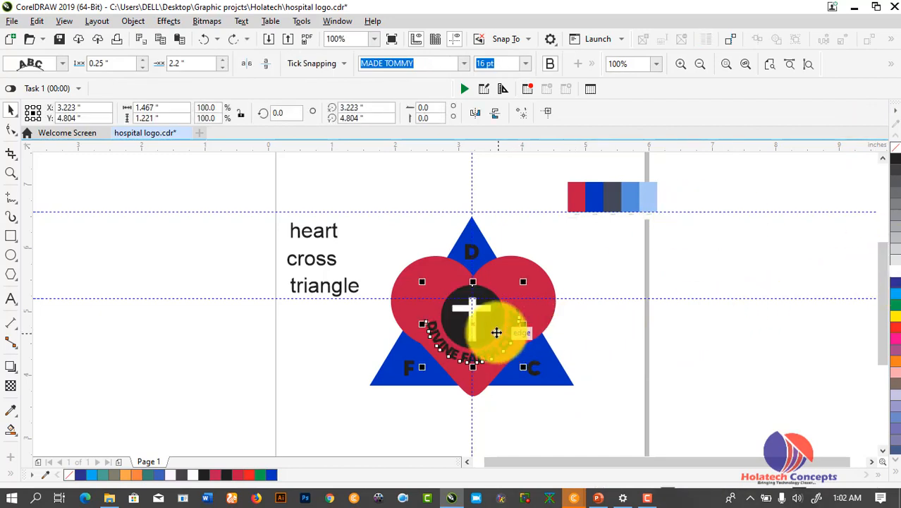
pyautogui.rightClick(469, 336)
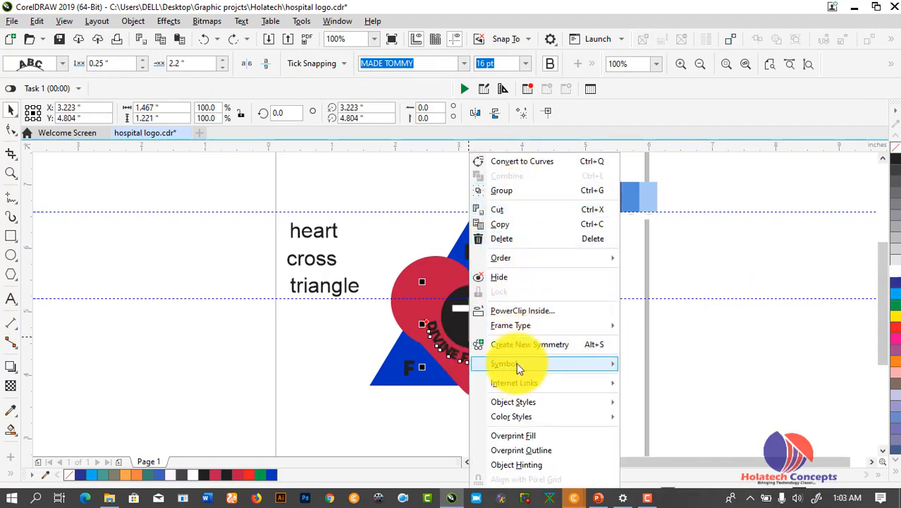
pyautogui.click(705, 284)
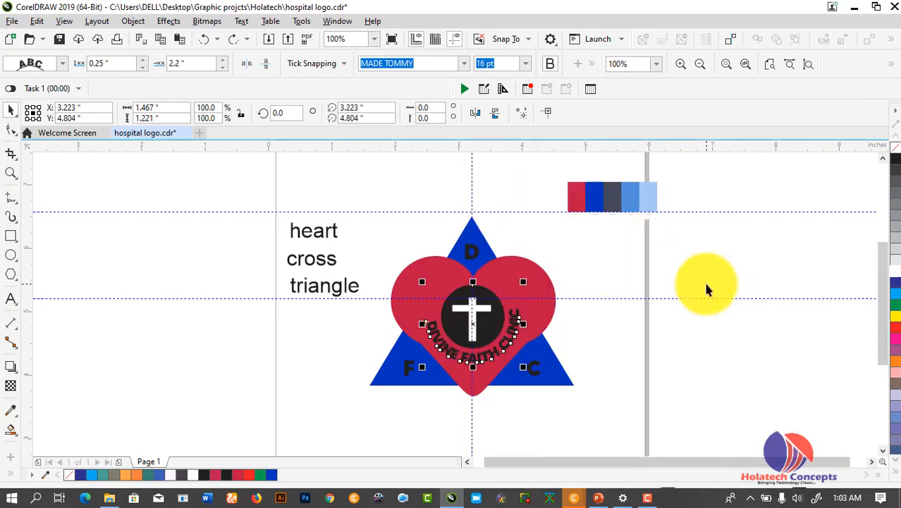
# Break the curved text from its path with Ctrl+K and nudge the clinic name into place
pyautogui.hotkey('ctrl', 'k')
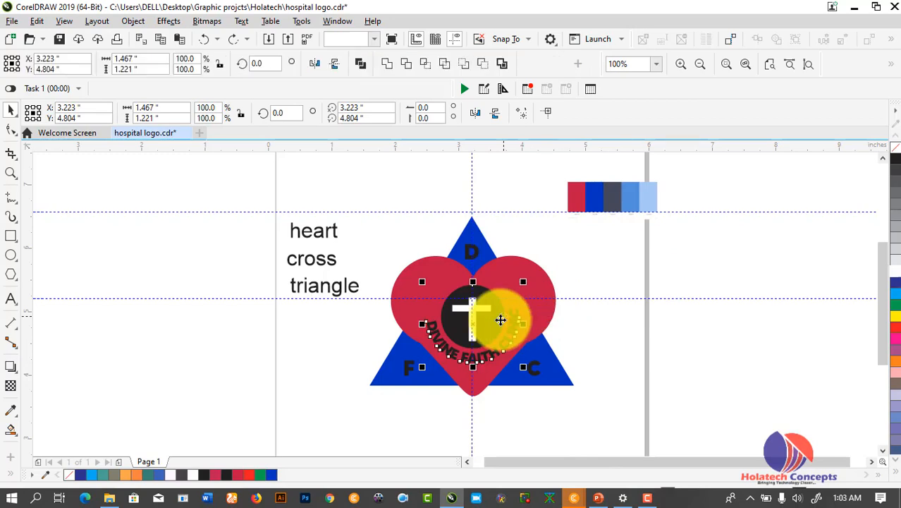
pyautogui.click(563, 319)
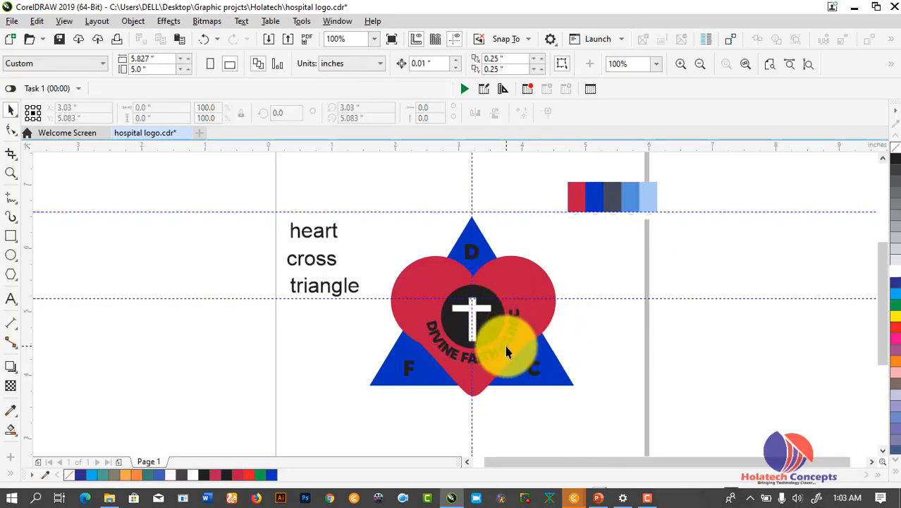
pyautogui.click(506, 350)
pyautogui.moveTo(506, 351); pyautogui.dragTo(507, 355)
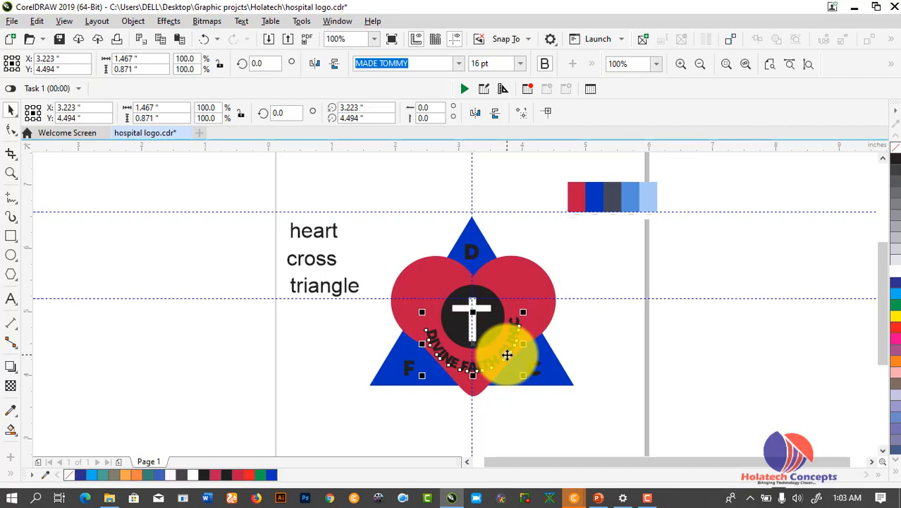
pyautogui.hotkey('ctrl', 'z')
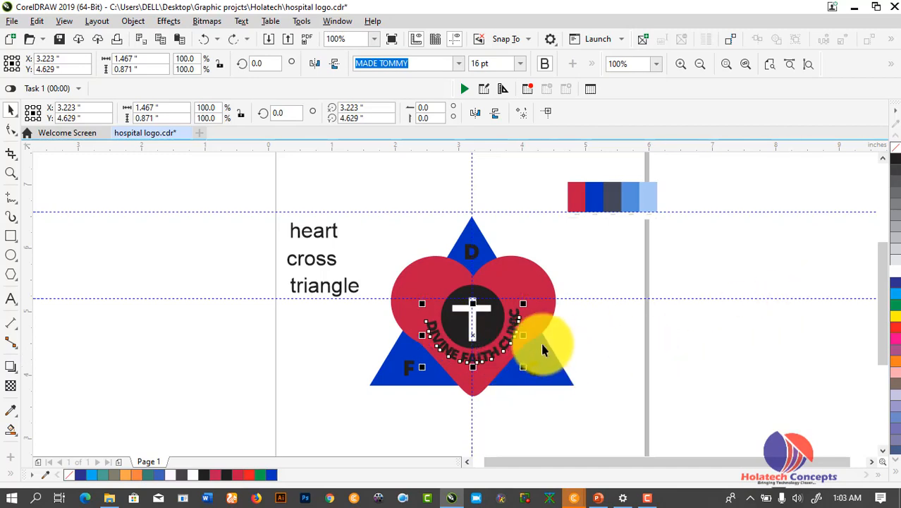
pyautogui.moveTo(502, 346); pyautogui.dragTo(505, 351)
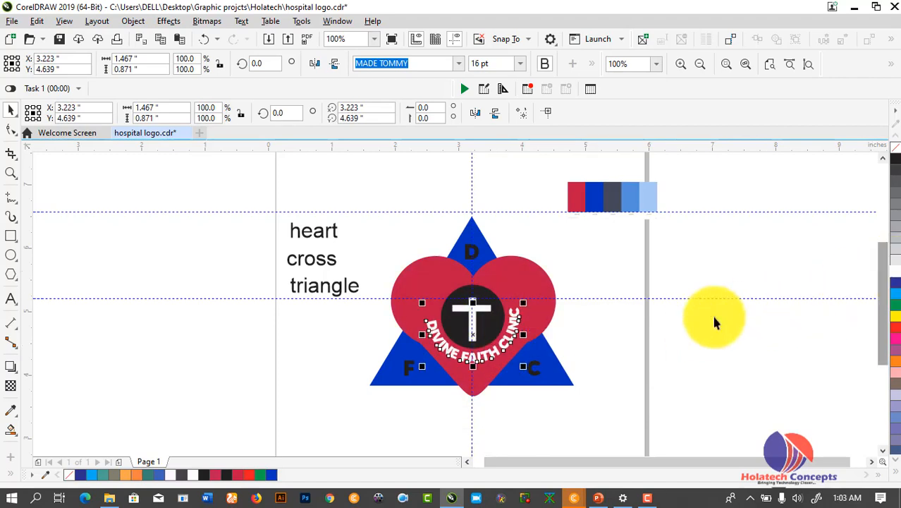
pyautogui.click(660, 339)
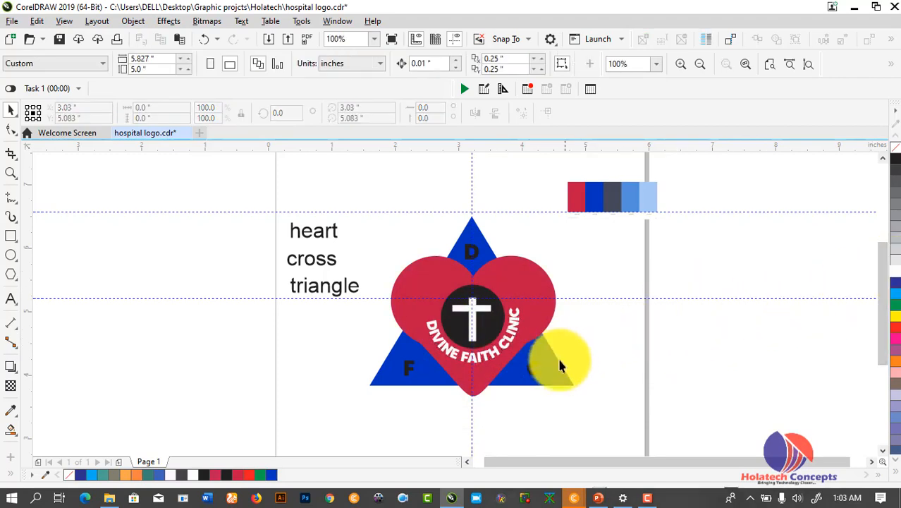
pyautogui.click(534, 364)
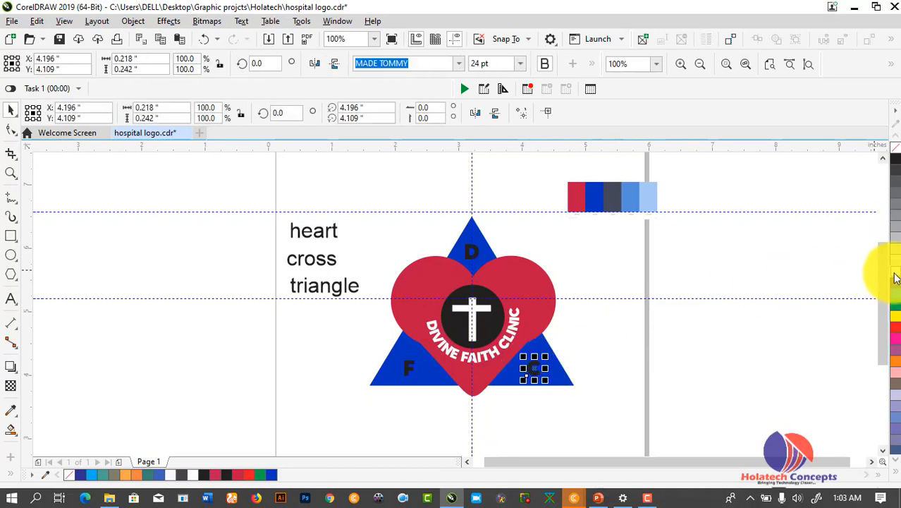
# Select the letters D and F on the triangle, then drag-select the colour swatch strip
pyautogui.click(473, 248)
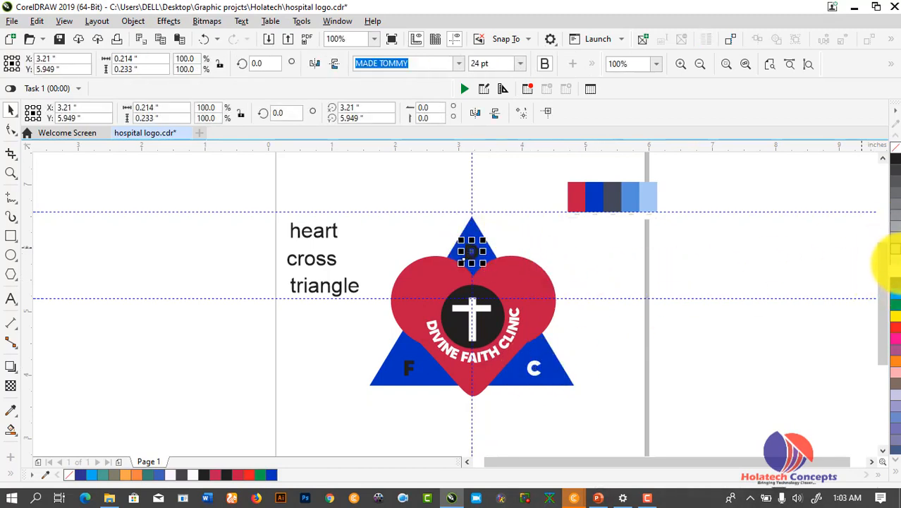
pyautogui.click(408, 365)
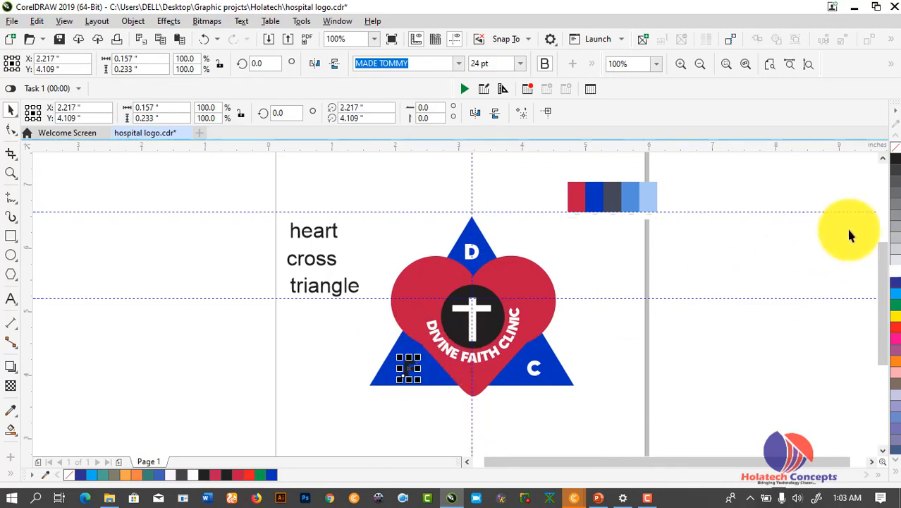
pyautogui.click(678, 309)
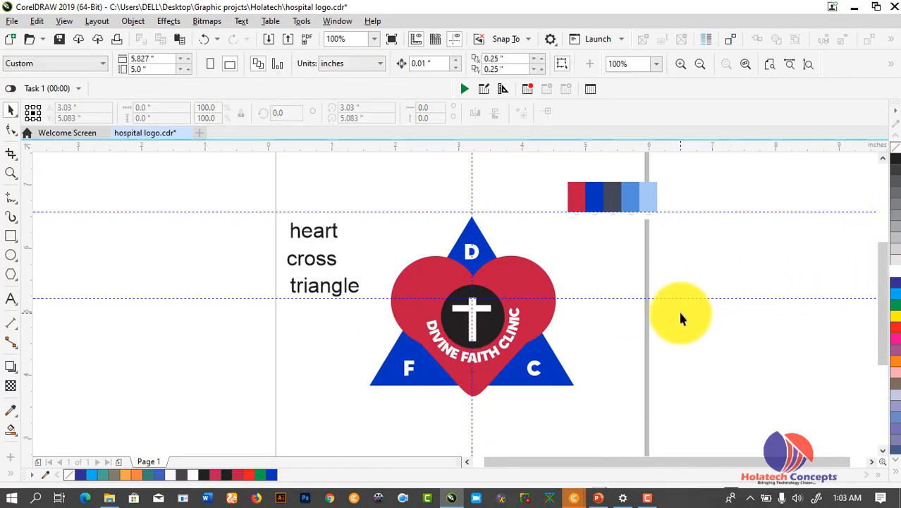
pyautogui.moveTo(607, 204); pyautogui.dragTo(702, 195)
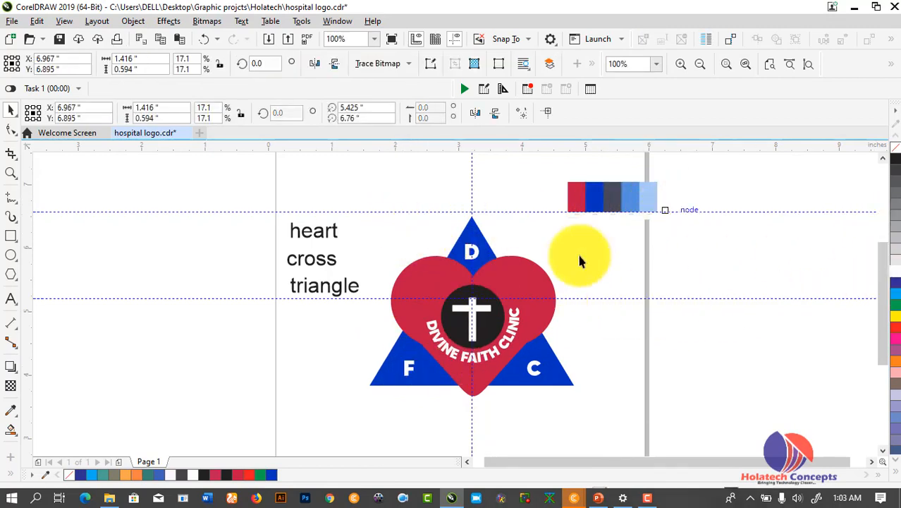
pyautogui.scroll(1, 487, 308)
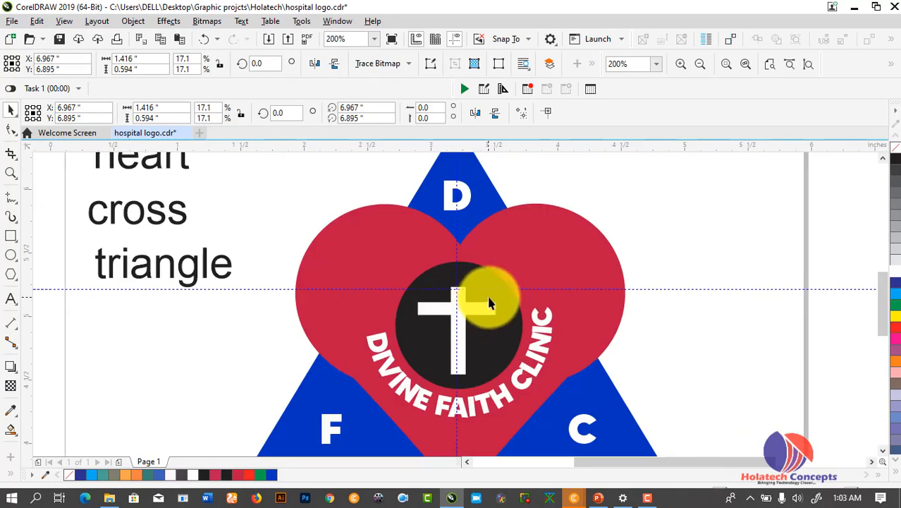
# Fill the circle white, open its PowerClip contents and fill the cross black
pyautogui.click(510, 310)
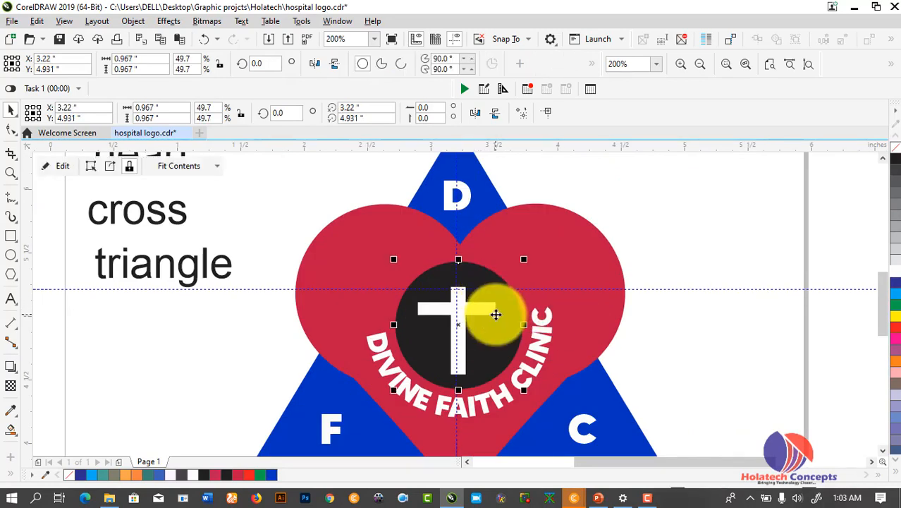
pyautogui.click(893, 272)
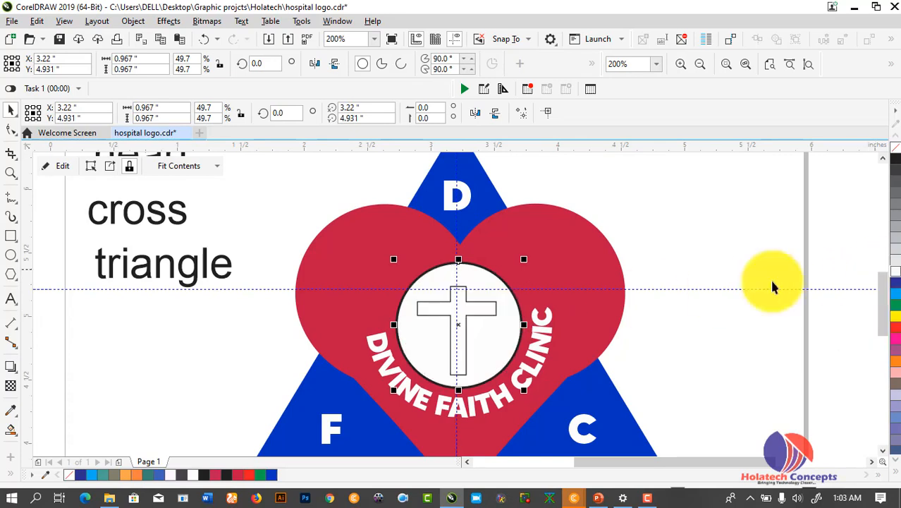
pyautogui.doubleClick(497, 321)
pyautogui.click(479, 312)
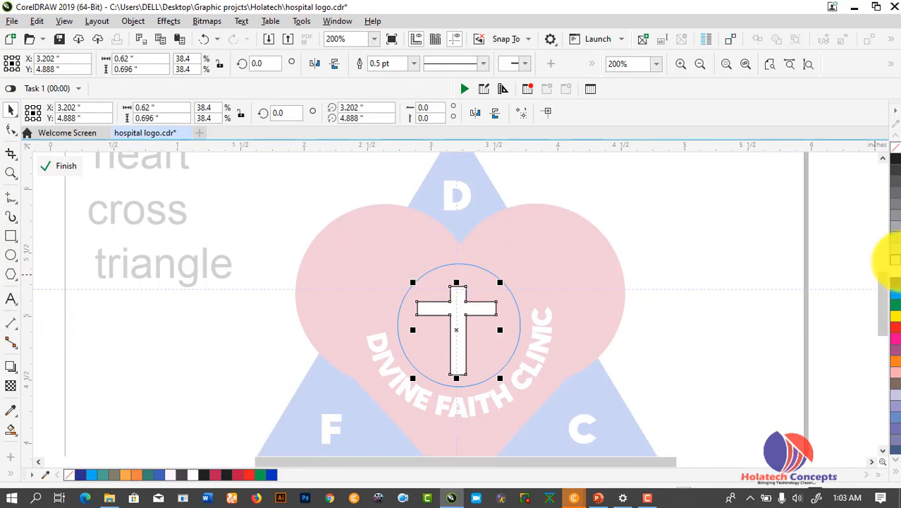
pyautogui.click(897, 161)
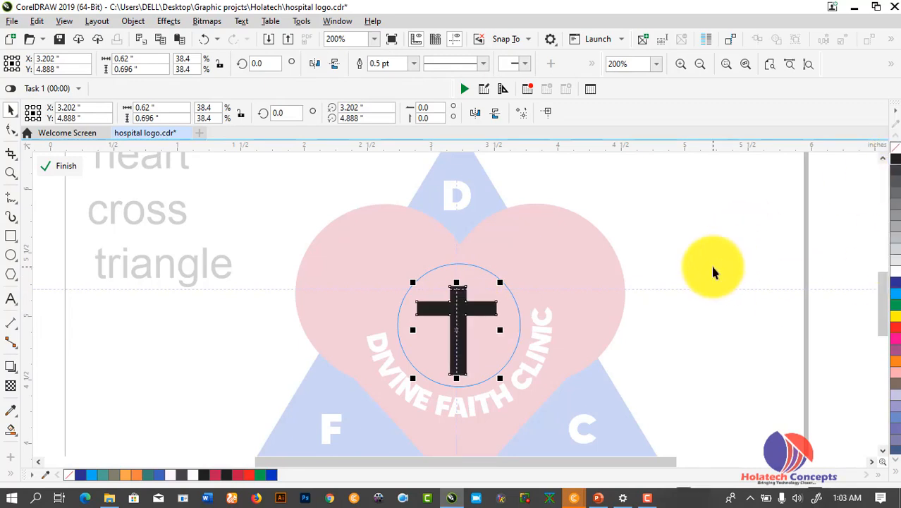
pyautogui.click(710, 263)
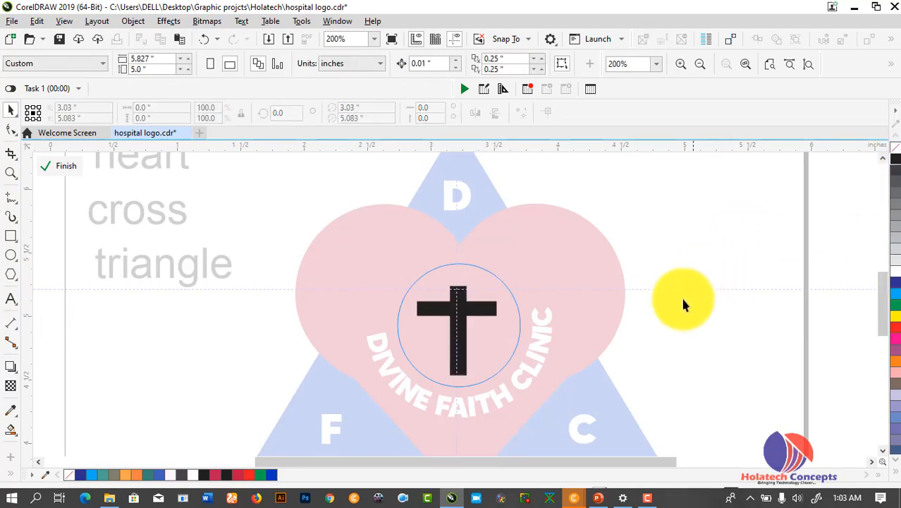
pyautogui.click(11, 255)
# Draw a small ellipse and move it onto the cross inside the clipped circle
pyautogui.moveTo(242, 392); pyautogui.dragTo(280, 427)
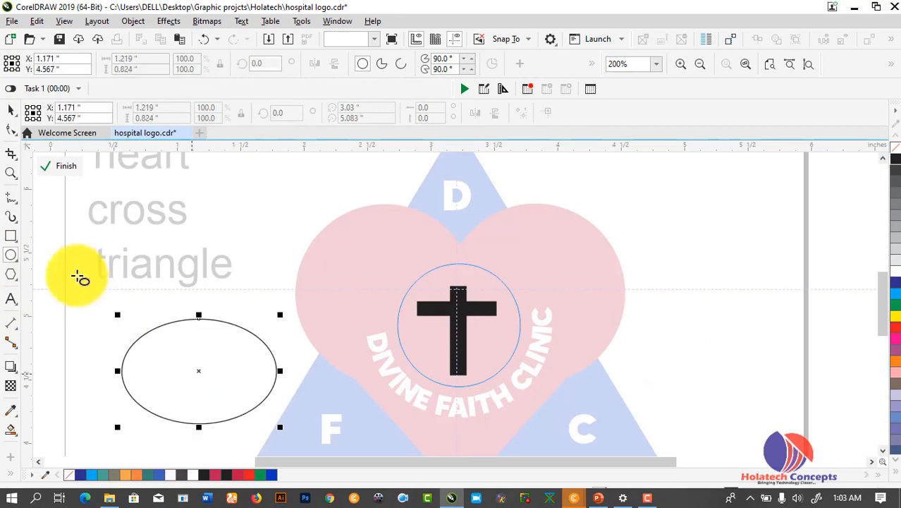
pyautogui.click(11, 113)
pyautogui.moveTo(205, 358); pyautogui.dragTo(463, 276)
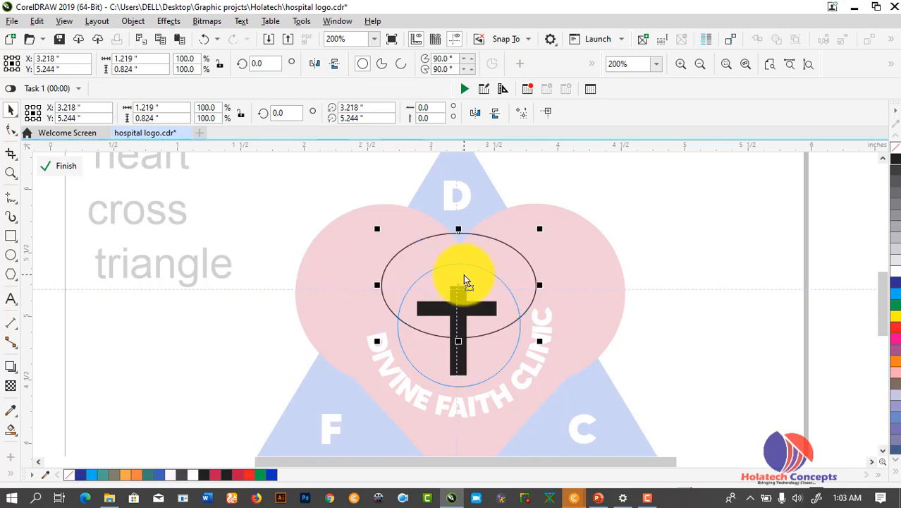
pyautogui.click(458, 310)
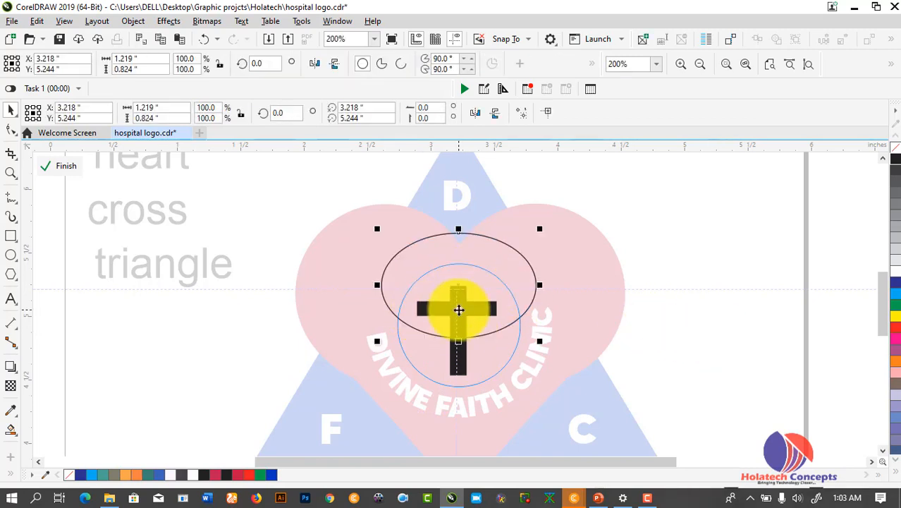
pyautogui.click(739, 313)
pyautogui.click(459, 371)
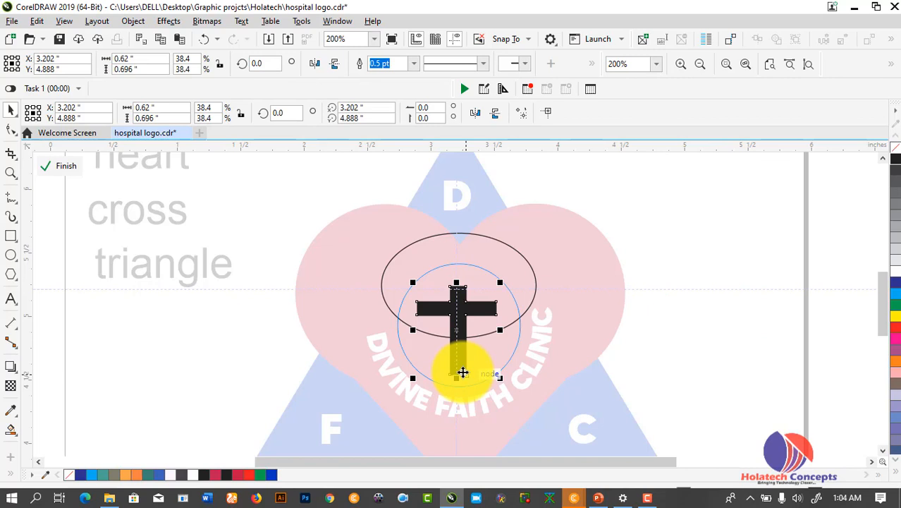
pyautogui.moveTo(467, 329); pyautogui.dragTo(466, 353)
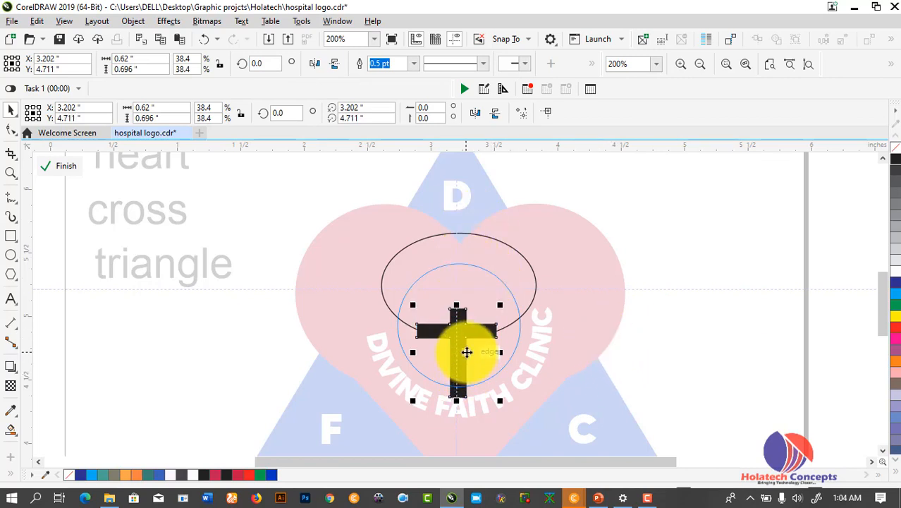
pyautogui.hotkey('ctrl', 'z')
pyautogui.click(650, 296)
# Position the ellipse over the cross's upper arms, fill it white and finish editing the PowerClip
pyautogui.click(524, 311)
pyautogui.moveTo(523, 312); pyautogui.dragTo(524, 405)
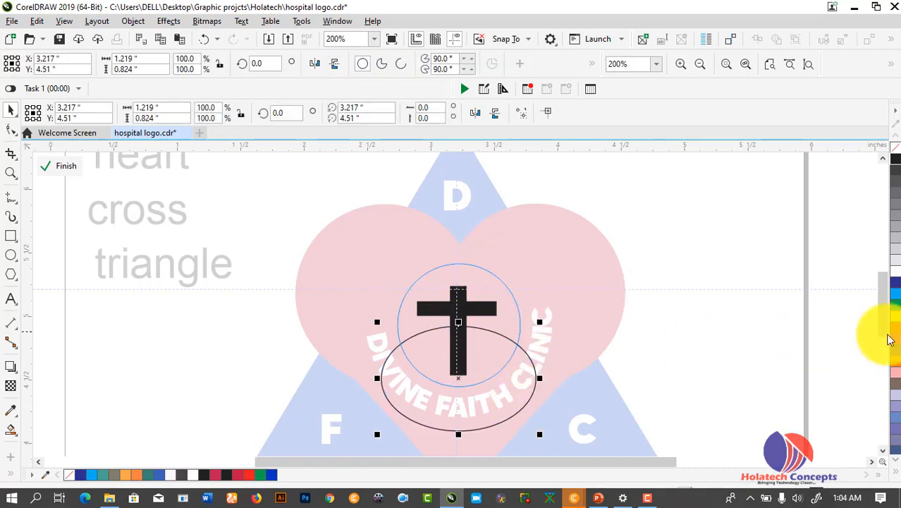
pyautogui.click(895, 181)
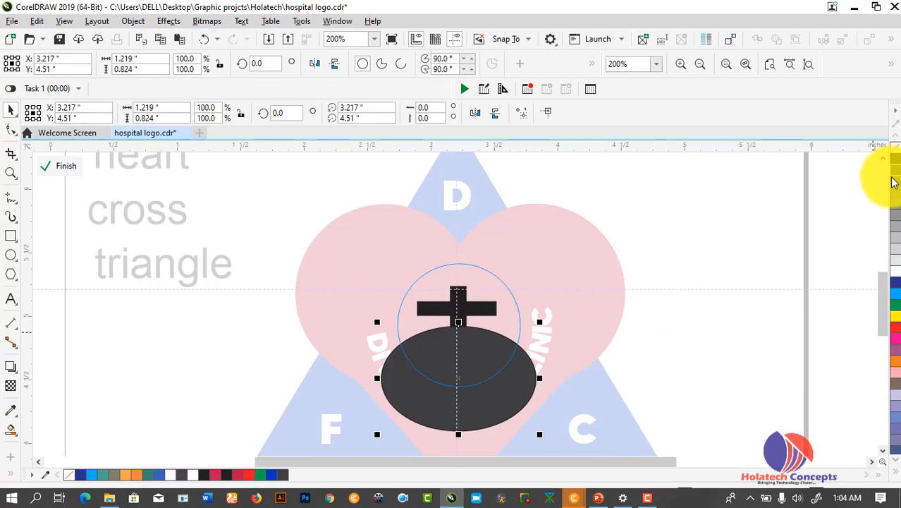
pyautogui.moveTo(507, 362); pyautogui.dragTo(492, 281)
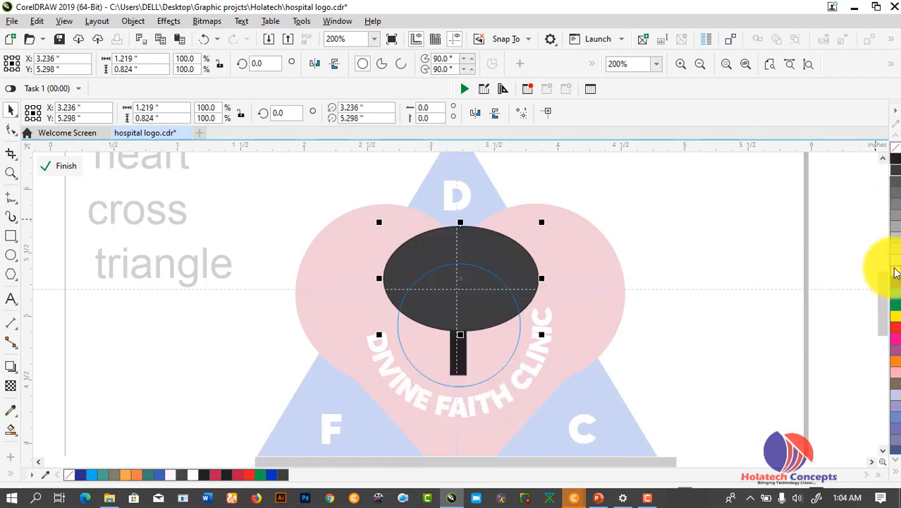
pyautogui.click(896, 272)
pyautogui.click(788, 268)
pyautogui.keyDown('ctrl'); pyautogui.click(701, 267); pyautogui.keyUp('ctrl')
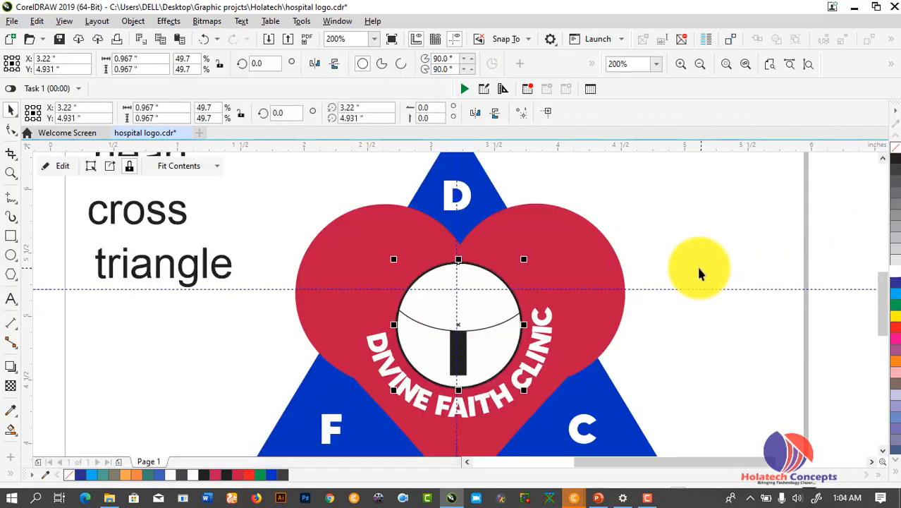
# Inside the circle's PowerClip, move the white ellipse below the cross and fill the cross white
pyautogui.hotkey('ctrl', 'z')
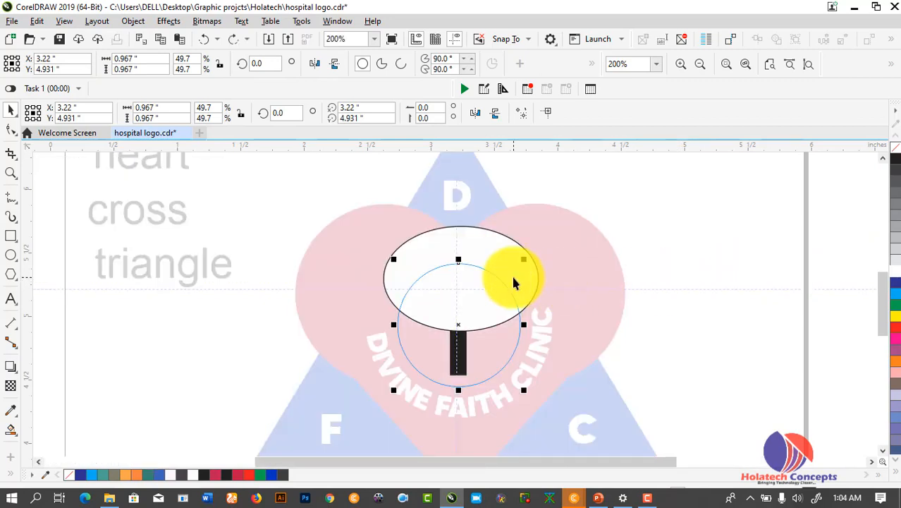
pyautogui.moveTo(471, 323); pyautogui.dragTo(473, 439)
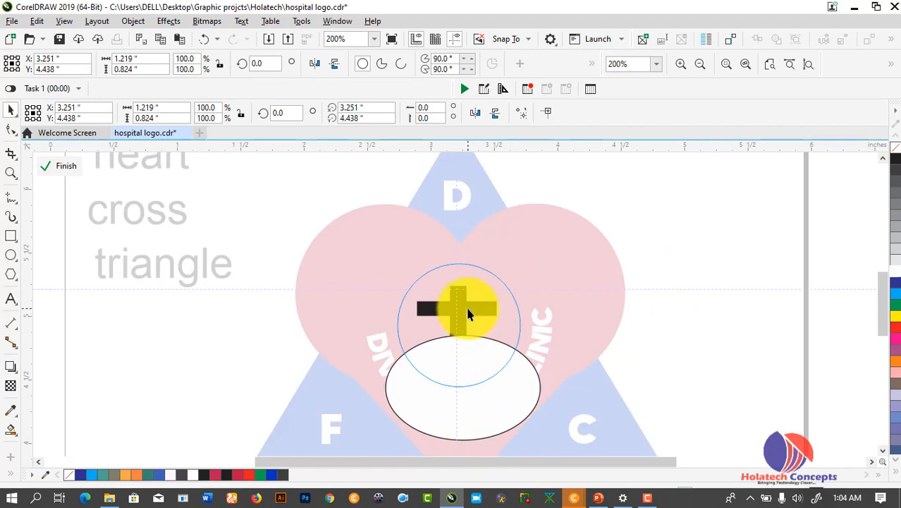
pyautogui.click(469, 309)
pyautogui.click(895, 265)
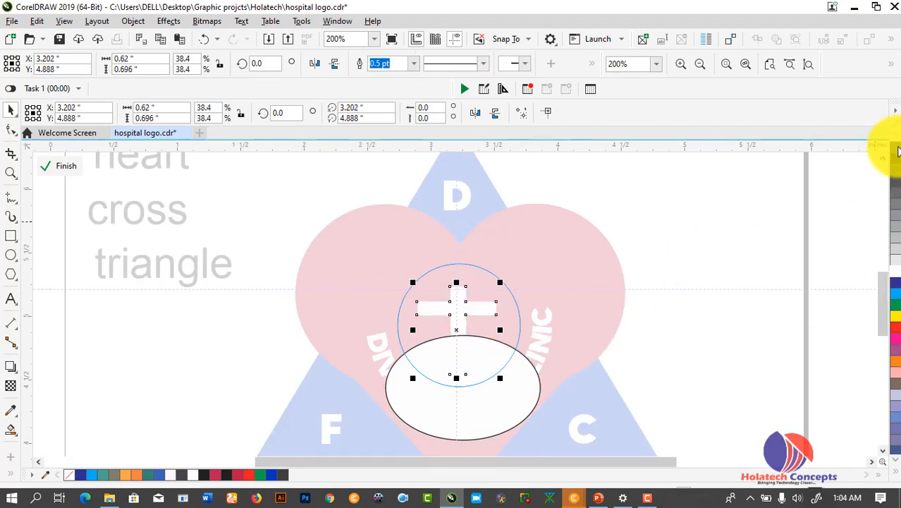
# Make the ellipse an outline-free mid-grey hill, nudged slightly lower, and finish the PowerClip edit
pyautogui.click(501, 393)
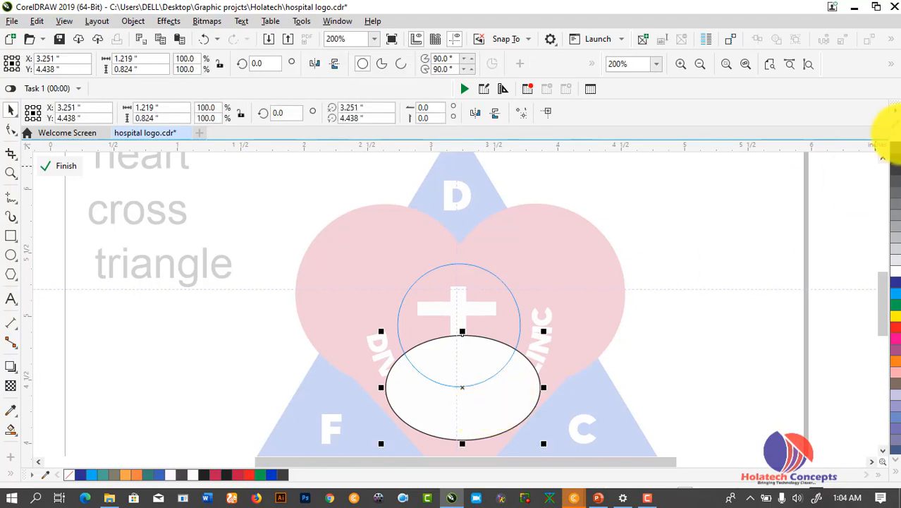
pyautogui.rightClick(894, 147)
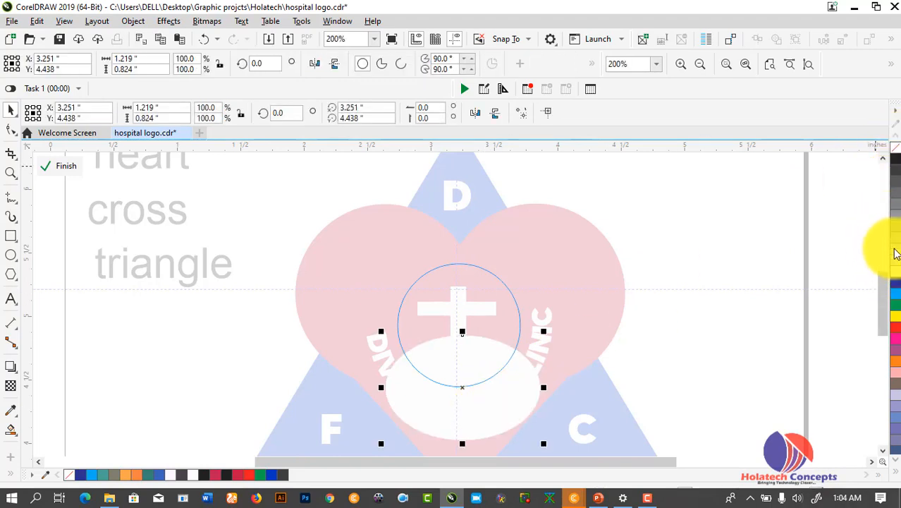
pyautogui.click(895, 175)
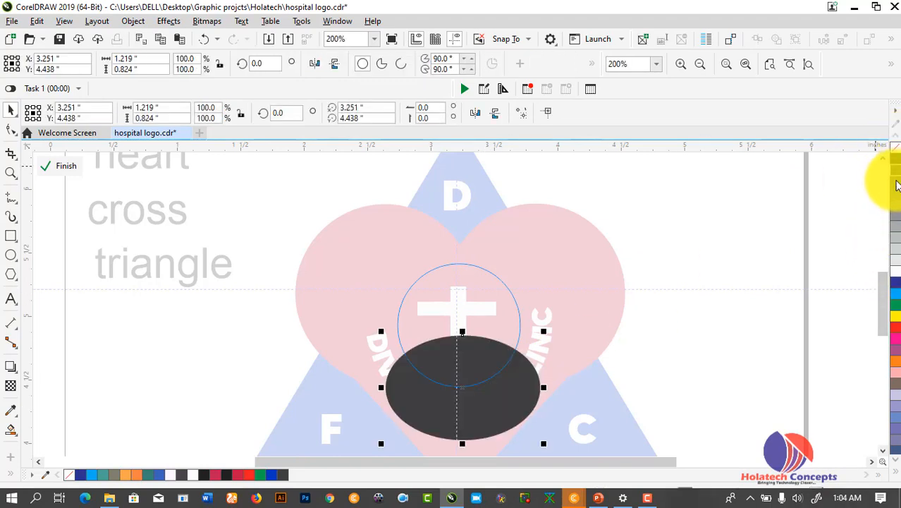
pyautogui.click(897, 192)
pyautogui.moveTo(504, 379); pyautogui.dragTo(501, 393)
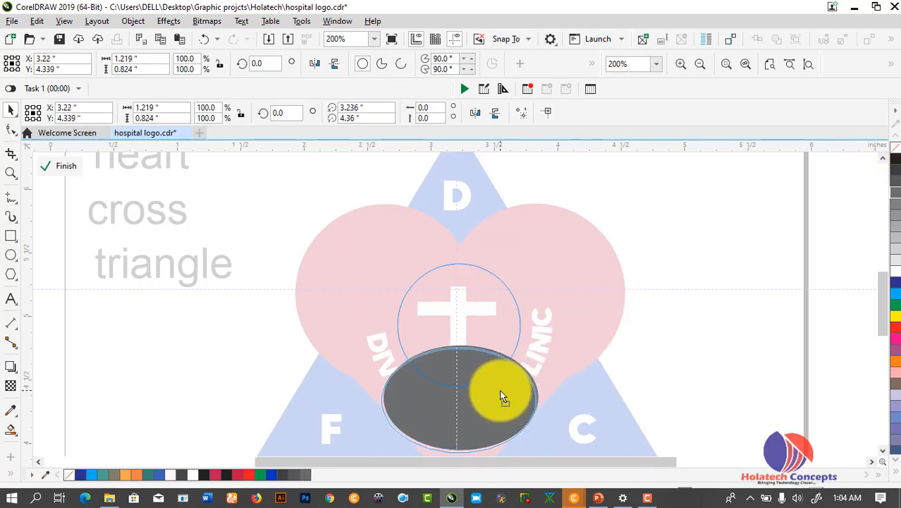
pyautogui.keyDown('ctrl'); pyautogui.click(686, 331); pyautogui.keyUp('ctrl')
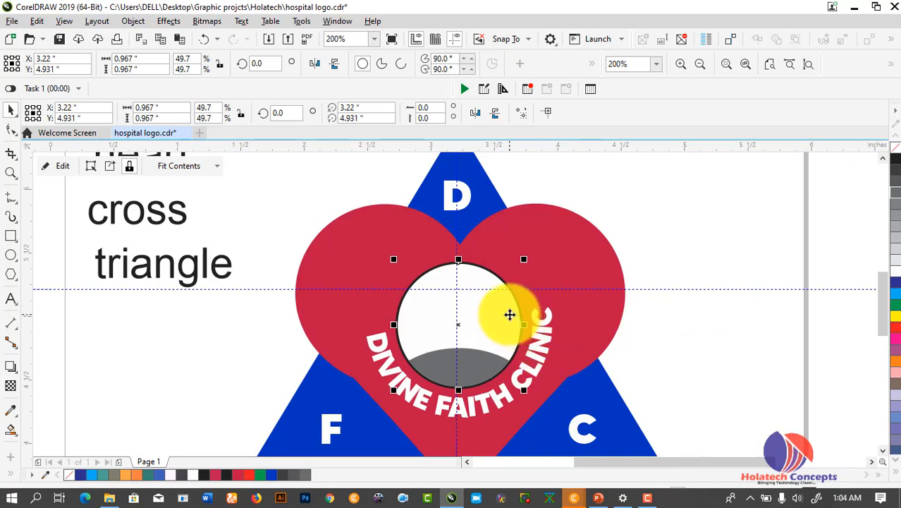
# Fill the cross black inside the circle's PowerClip and deselect everything
pyautogui.keyDown('ctrl'); pyautogui.click(510, 314); pyautogui.keyUp('ctrl')
pyautogui.click(491, 316)
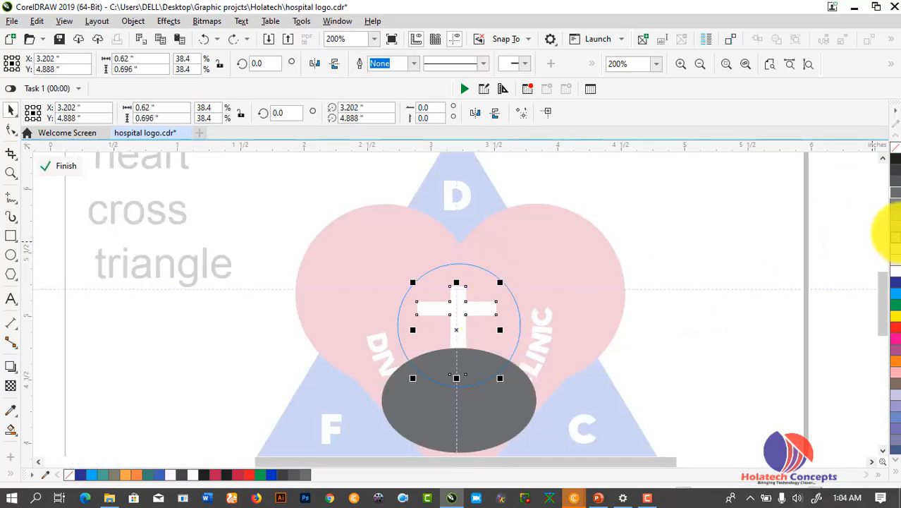
pyautogui.click(896, 161)
pyautogui.keyDown('ctrl'); pyautogui.click(686, 270); pyautogui.keyUp('ctrl')
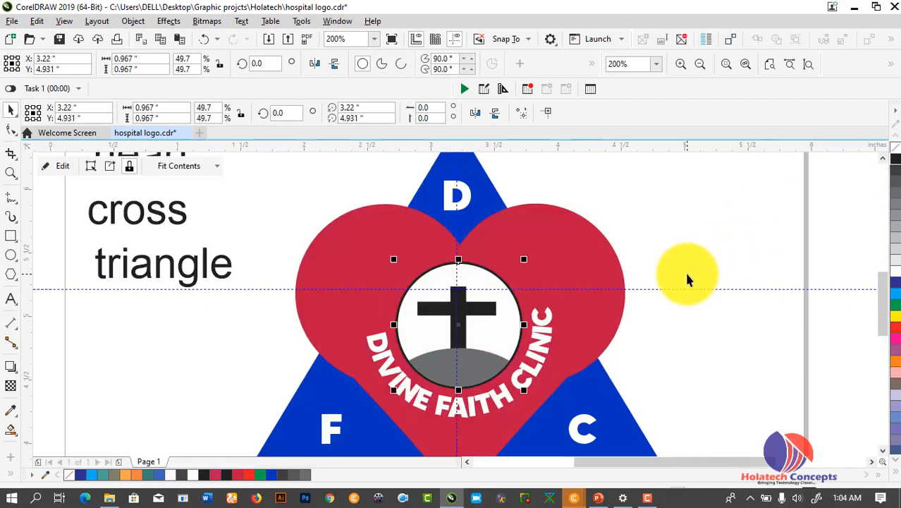
pyautogui.click(733, 218)
pyautogui.scroll(-2, 733, 209)
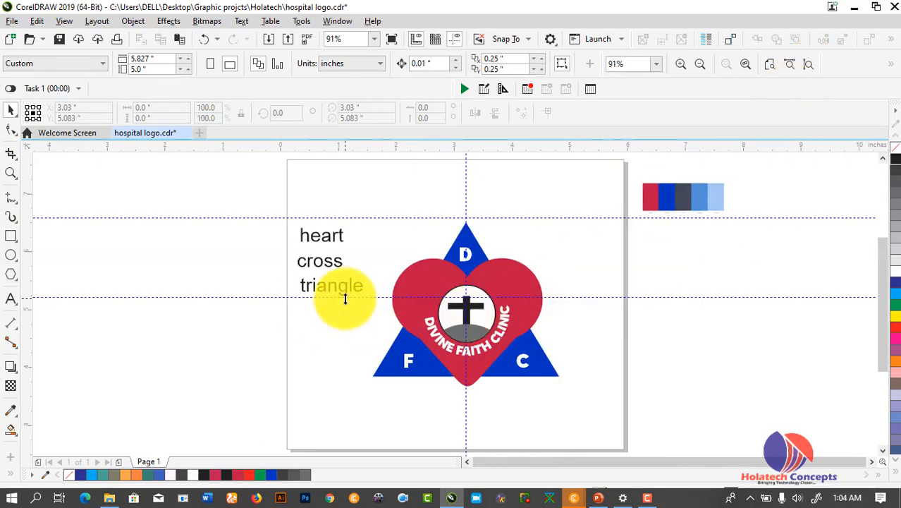
# Zoom in on the whole Divine Faith Clinic logo with a Zoom-tool marquee
pyautogui.click(12, 172)
pyautogui.moveTo(388, 232); pyautogui.dragTo(592, 397)
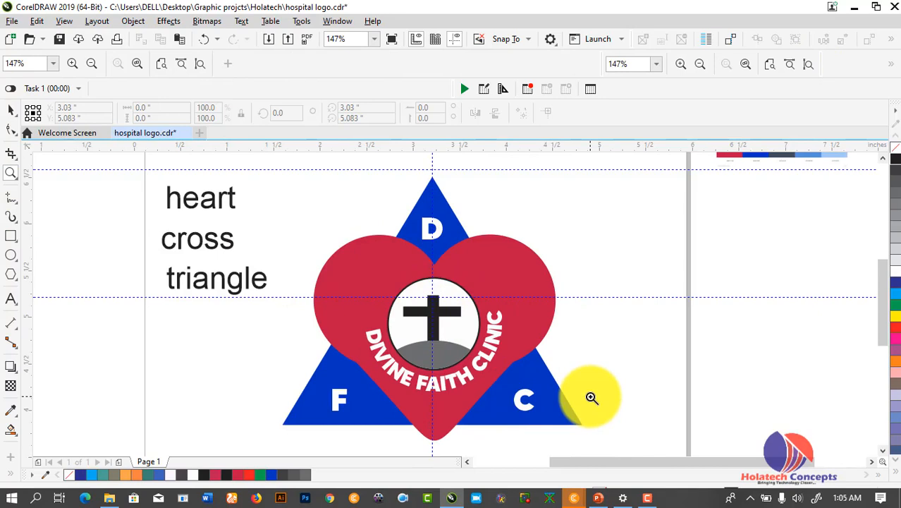